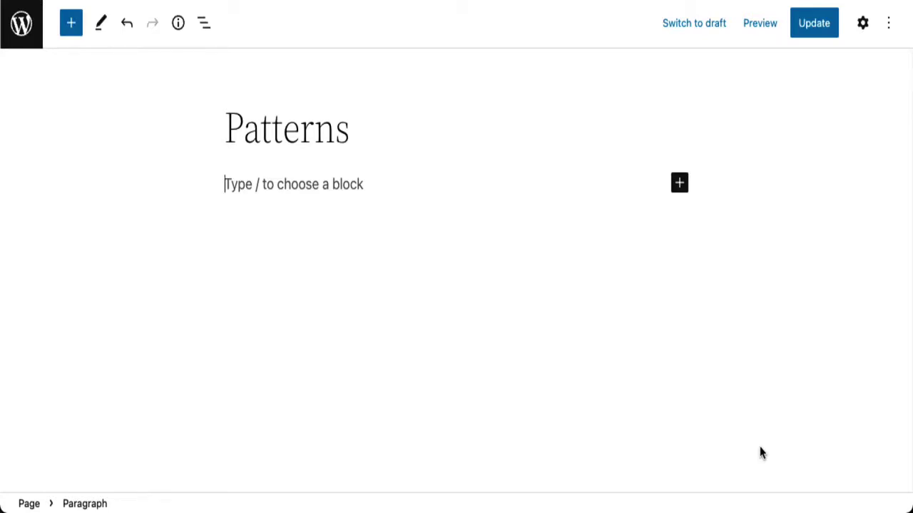
Insert the Gallery pattern with two bird images and screening details from the full pattern explorer
click(83, 32)
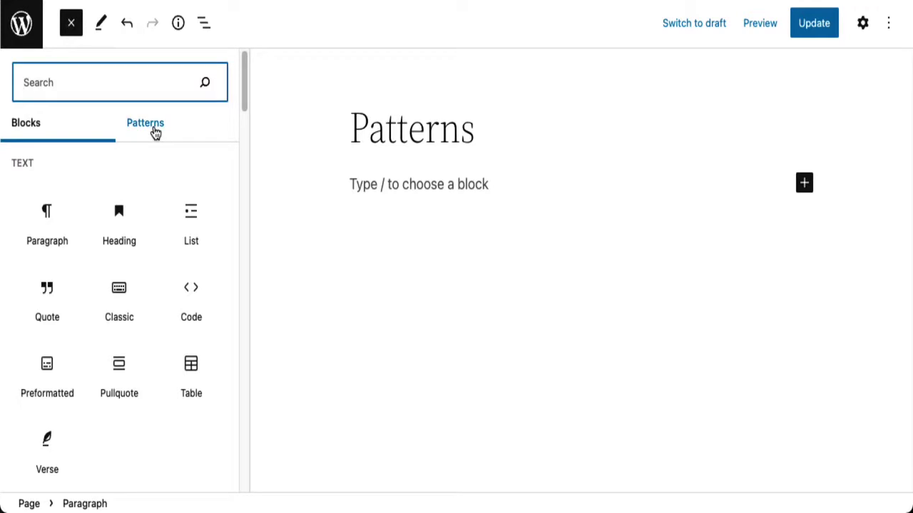
click(154, 129)
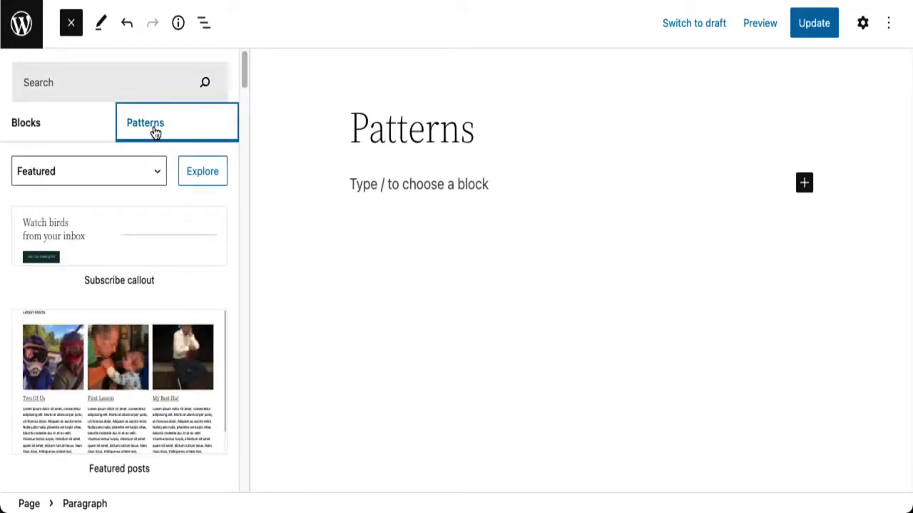
scroll(184, 285, down, 2)
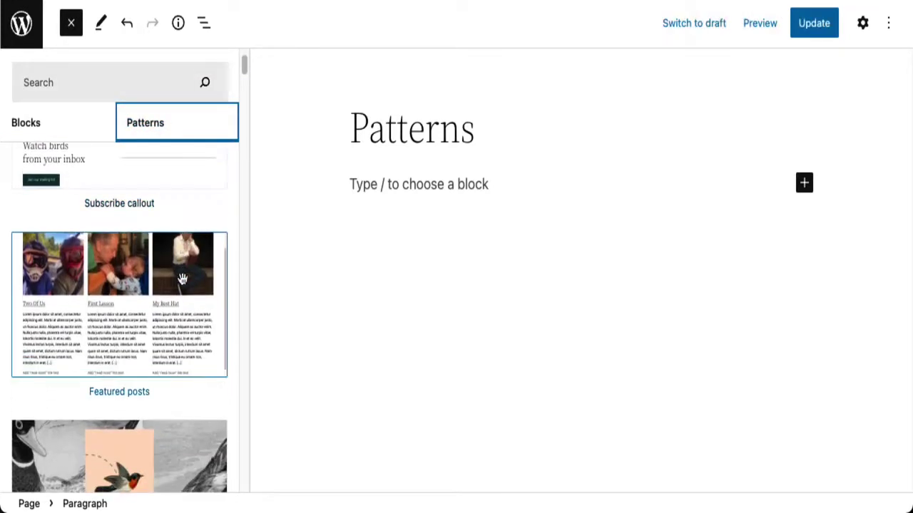
scroll(198, 325, down, 5)
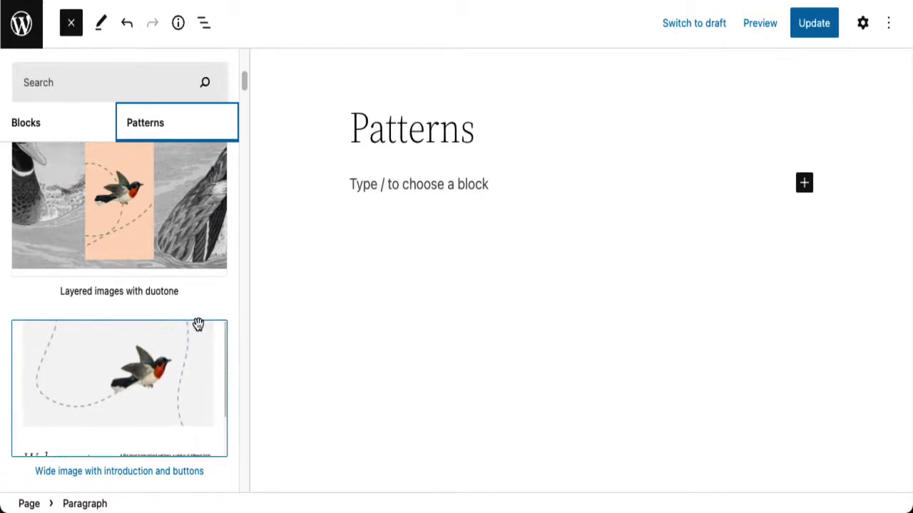
scroll(199, 325, up, 5)
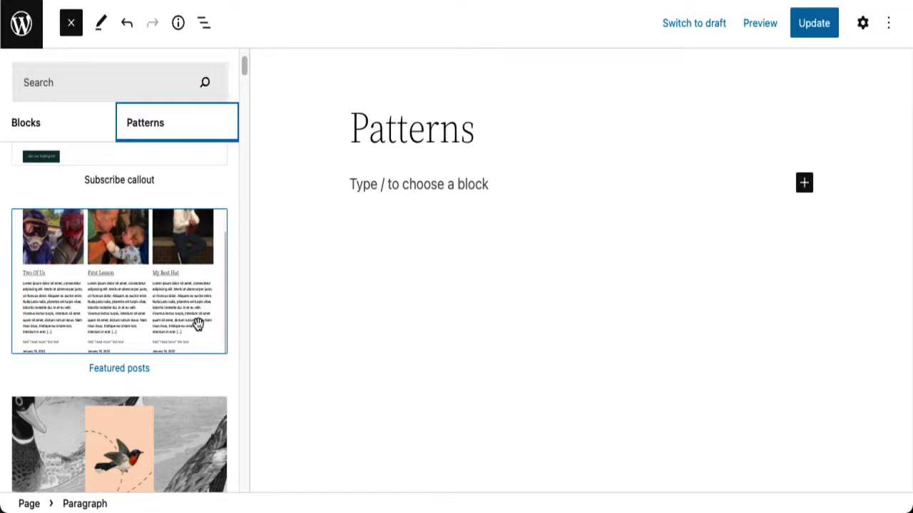
scroll(198, 322, up, 3)
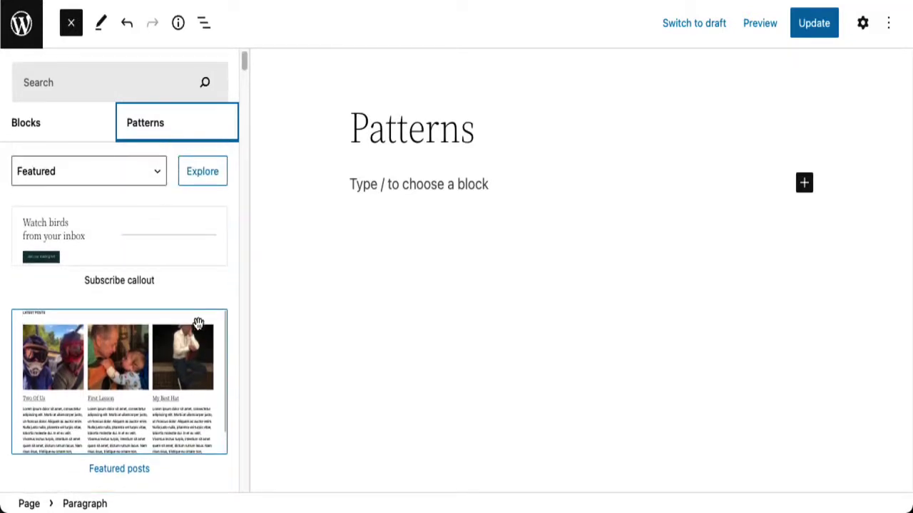
click(203, 178)
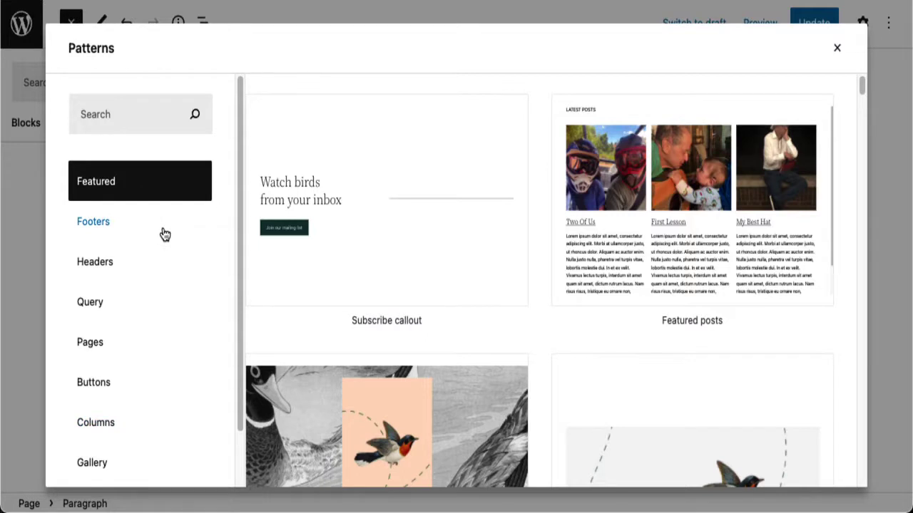
scroll(164, 235, down, 2)
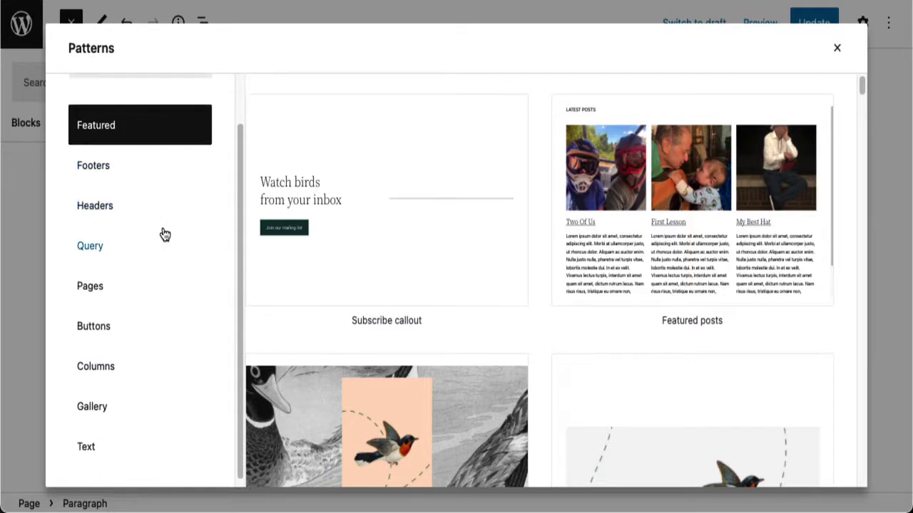
click(110, 407)
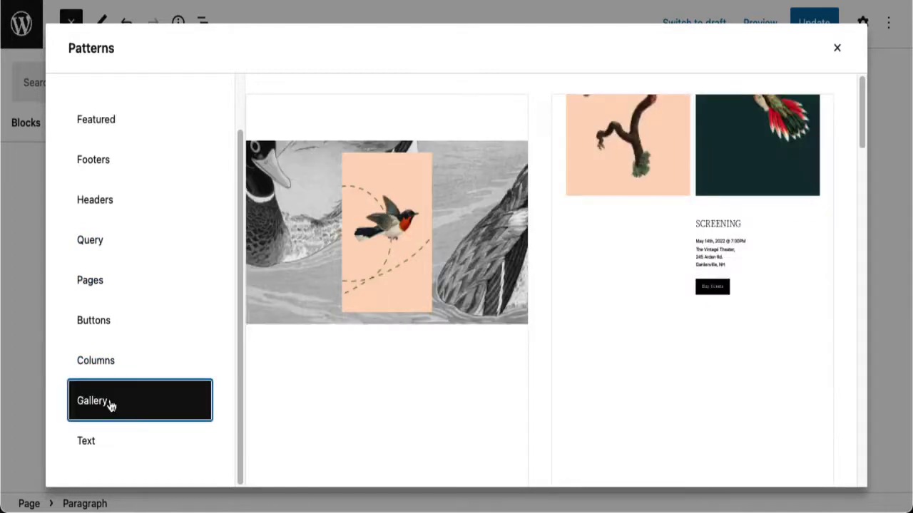
click(719, 164)
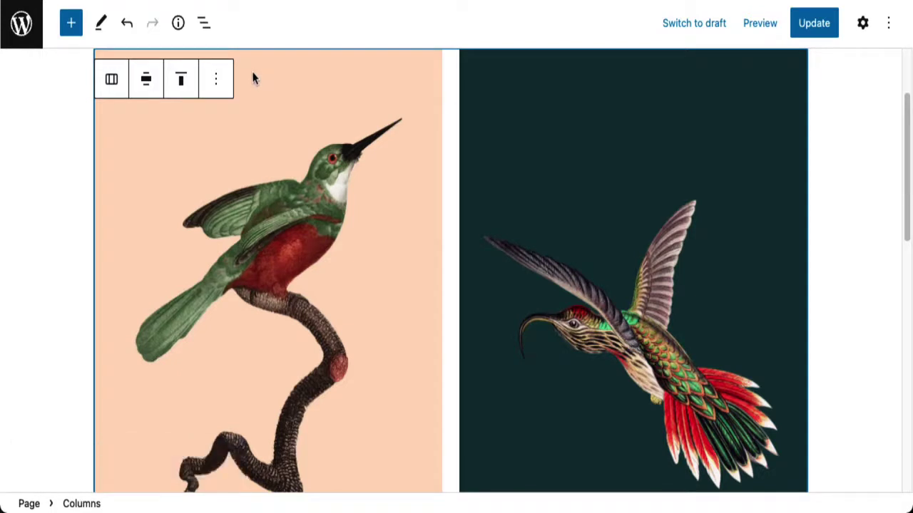
Reorder the pattern's columns so the one with the hummingbird image and screening text comes first
click(206, 23)
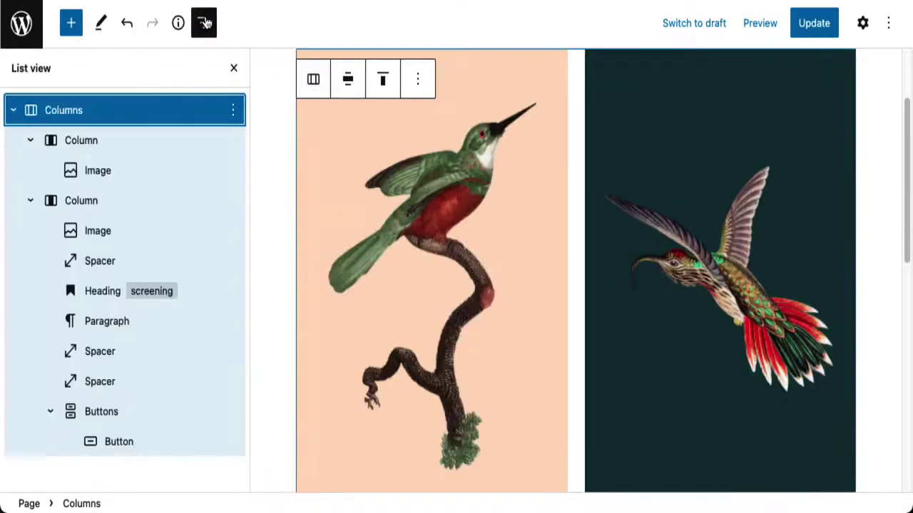
click(198, 142)
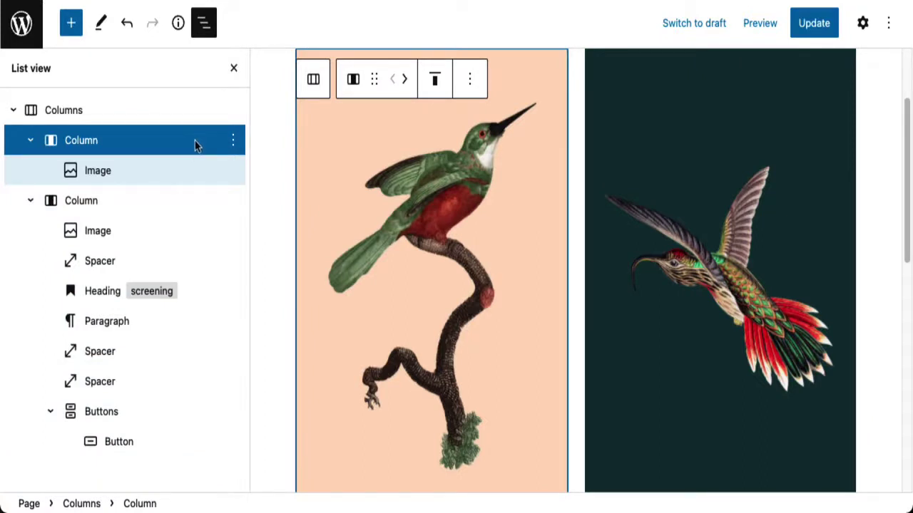
click(183, 198)
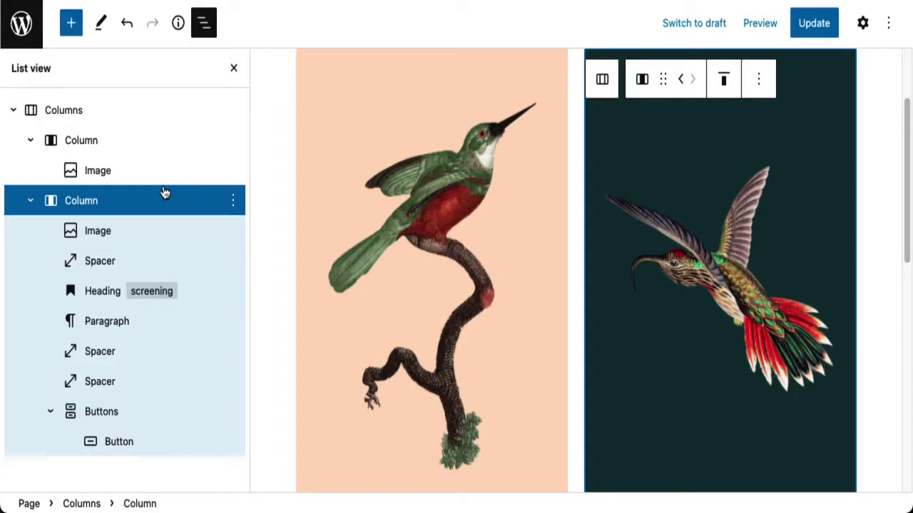
drag(167, 197, 149, 139)
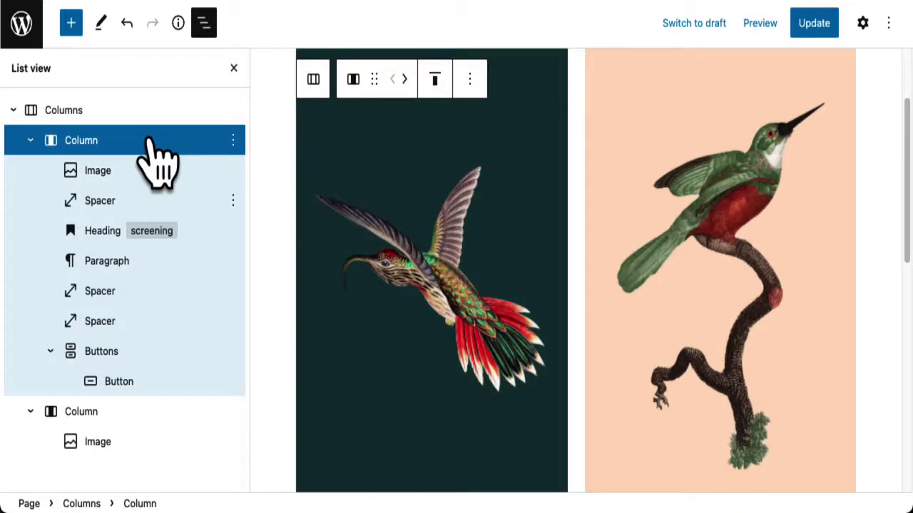
click(404, 80)
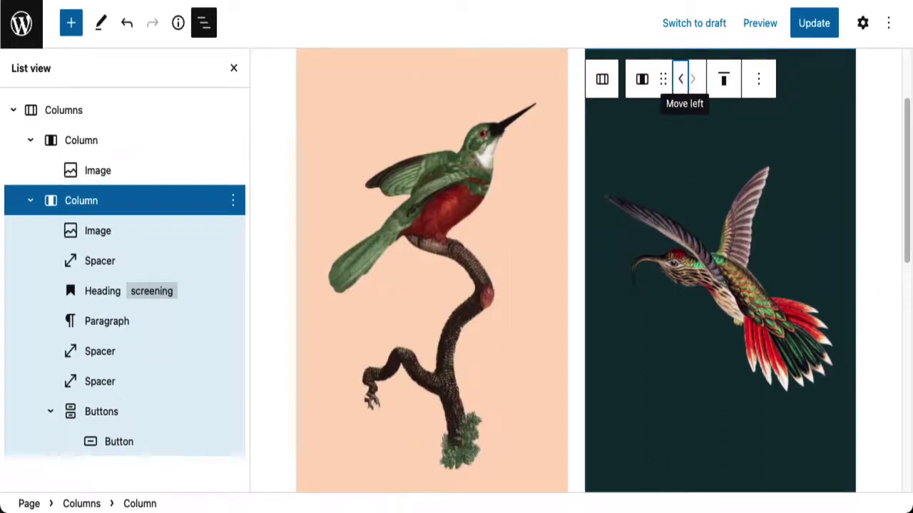
click(679, 80)
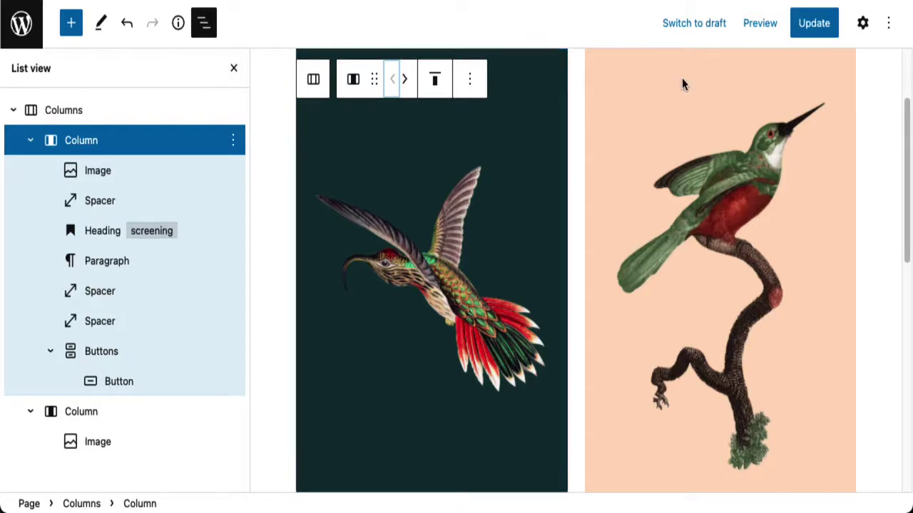
click(204, 23)
Replace the hummingbird image in the first column with IMG_9542-scaled.jpg from the media library
click(271, 299)
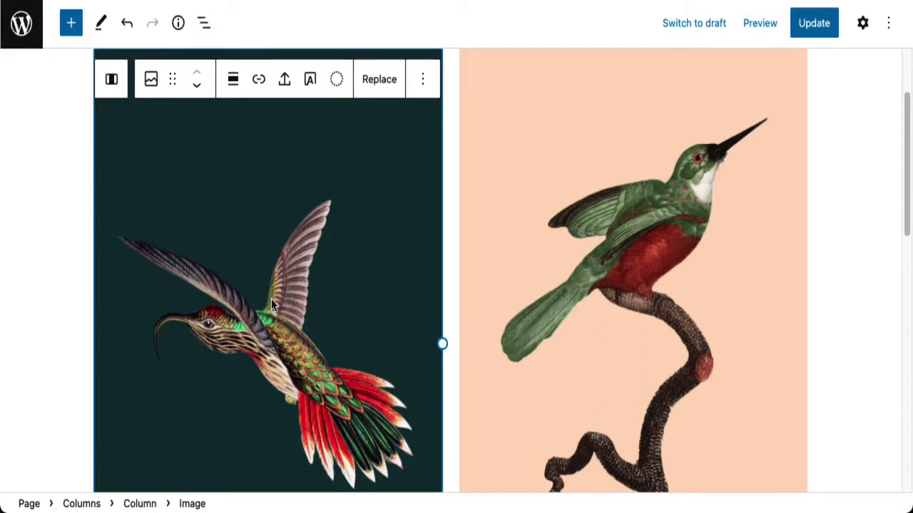
click(376, 87)
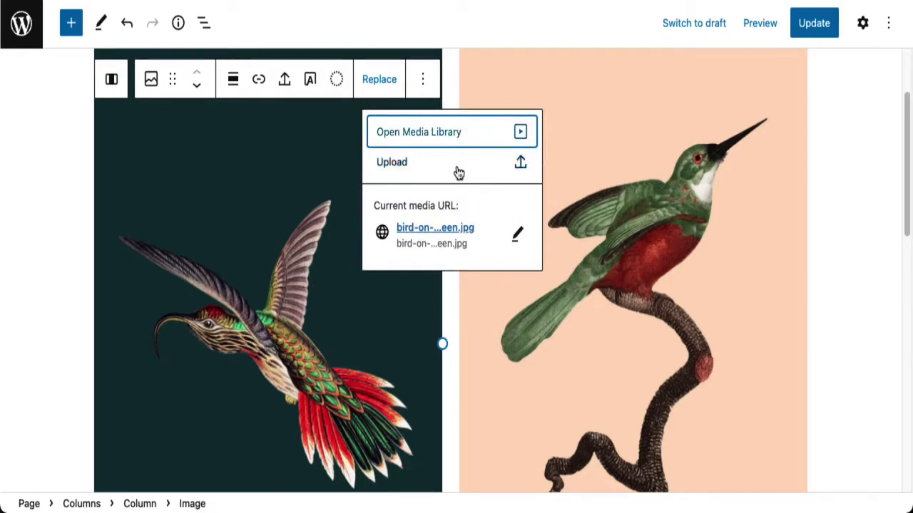
click(430, 136)
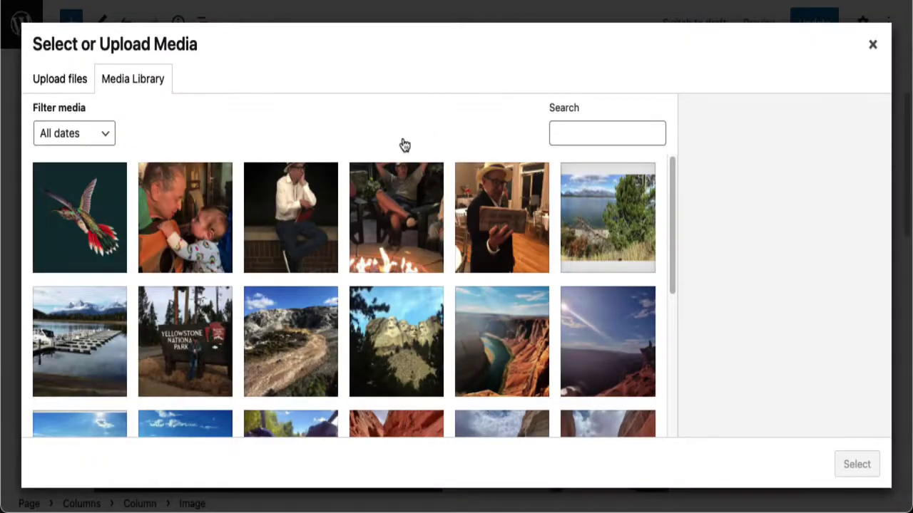
click(199, 210)
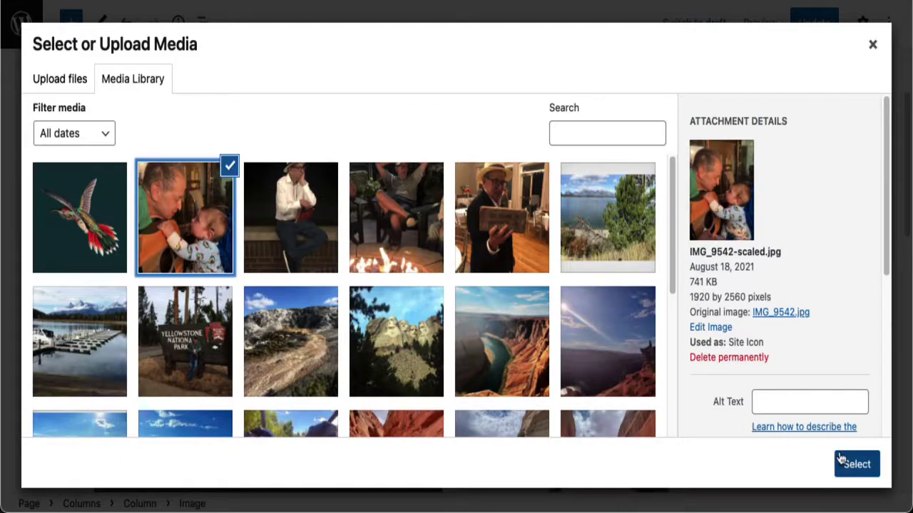
click(862, 465)
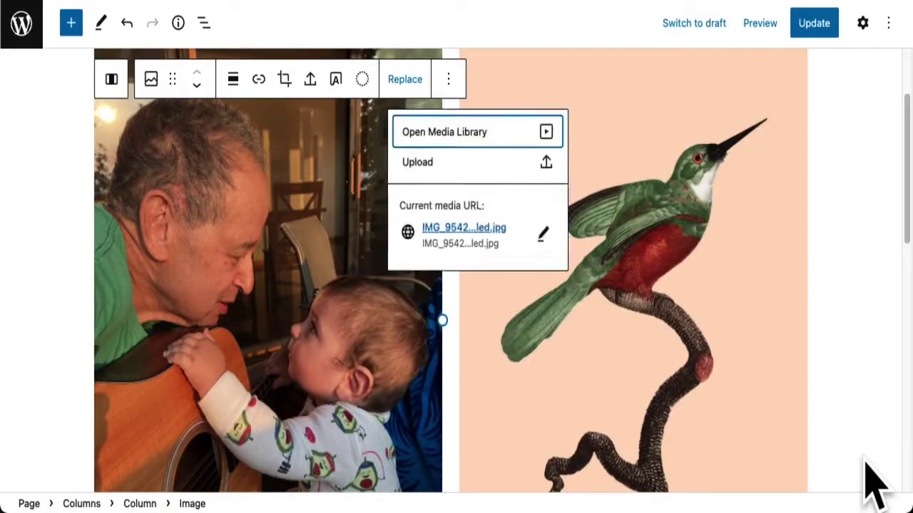
Replace the bird-on-branch image in the second column with IMG_3060-scaled.jpg from the media library
click(663, 254)
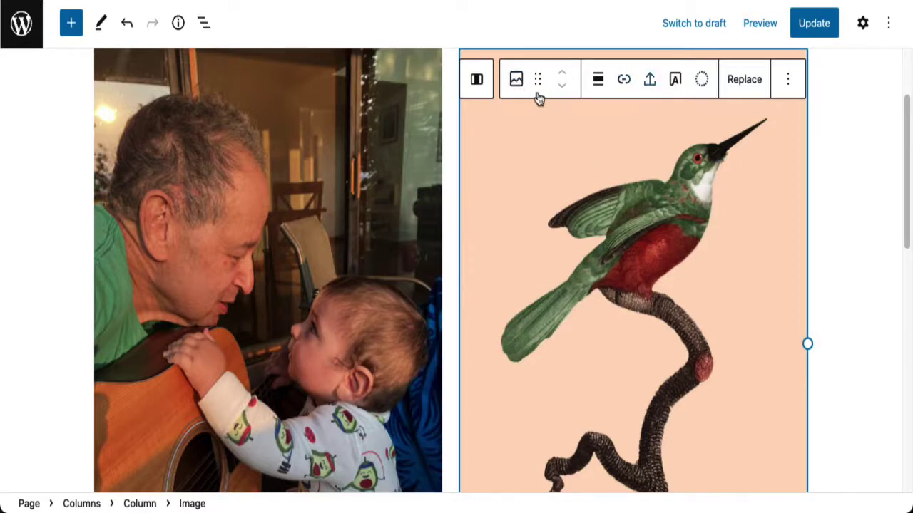
key(Return)
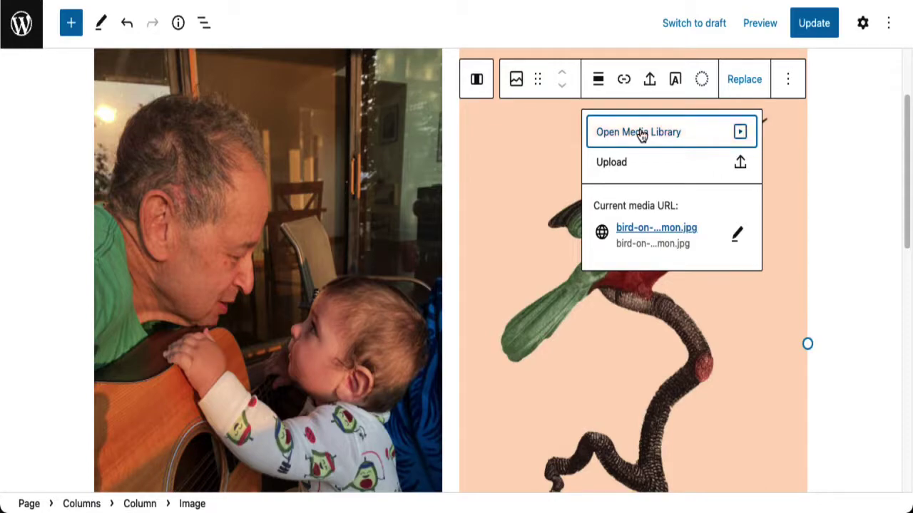
click(641, 134)
click(317, 236)
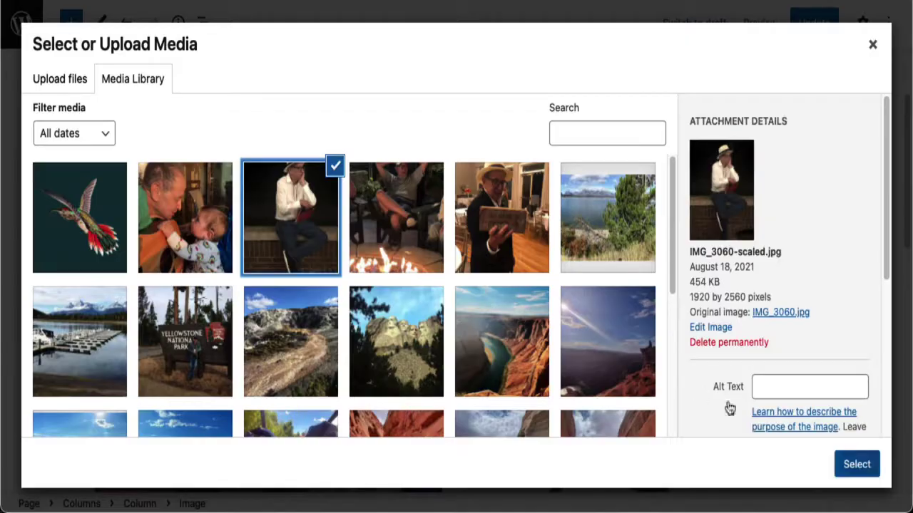
click(866, 465)
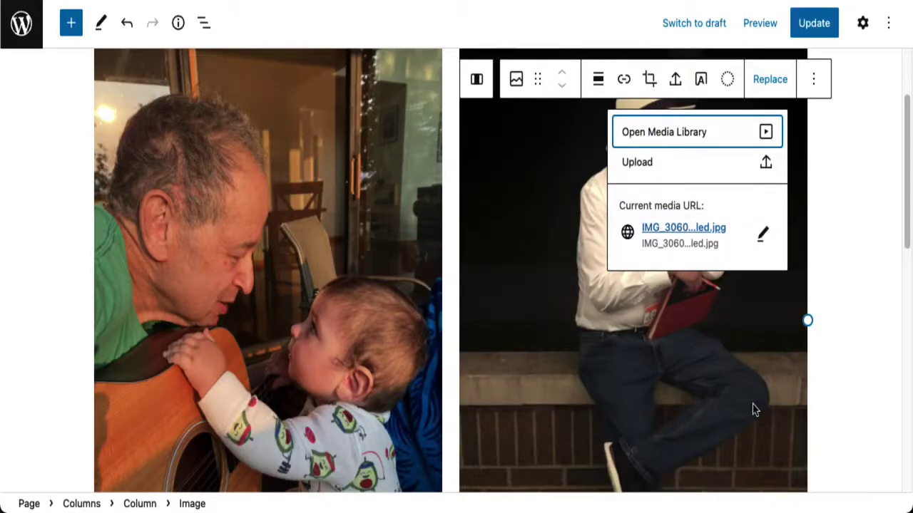
scroll(570, 360, down, 3)
scroll(570, 360, up, 5)
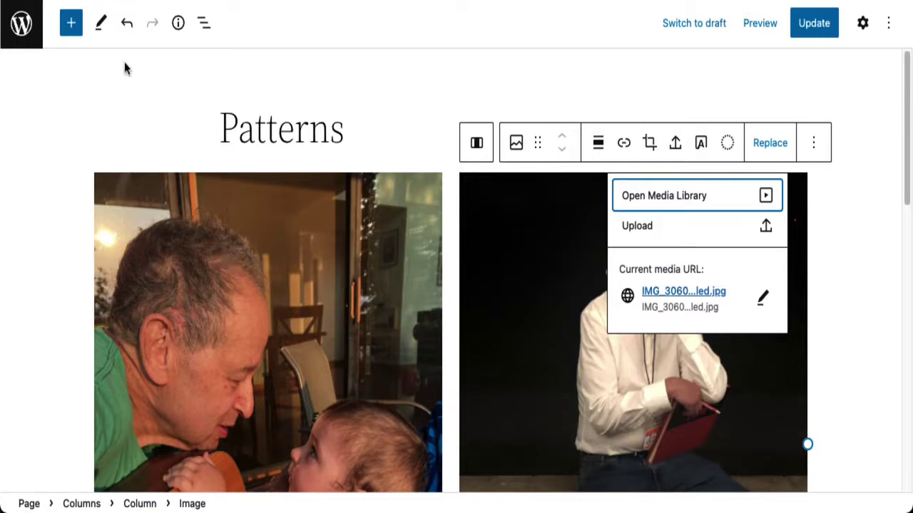
Set the background of the whole Columns block to the solid default orange, #fcb900
click(203, 27)
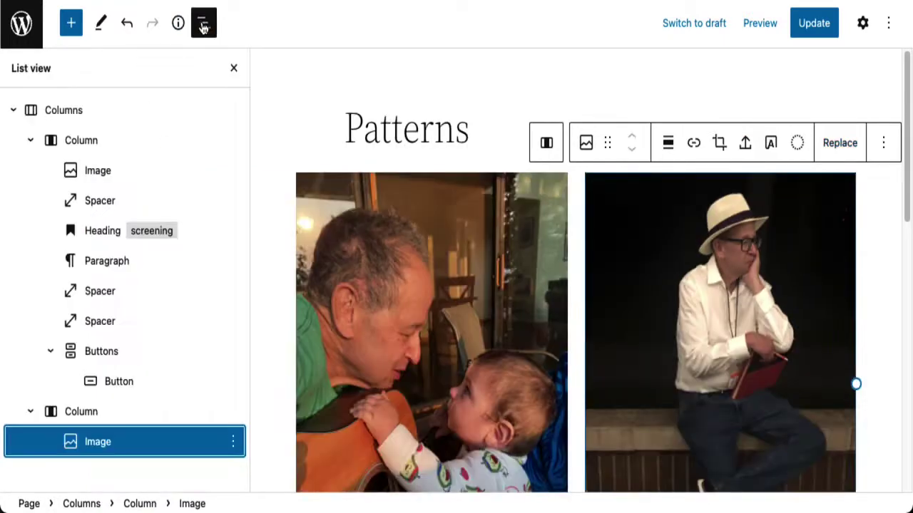
click(175, 112)
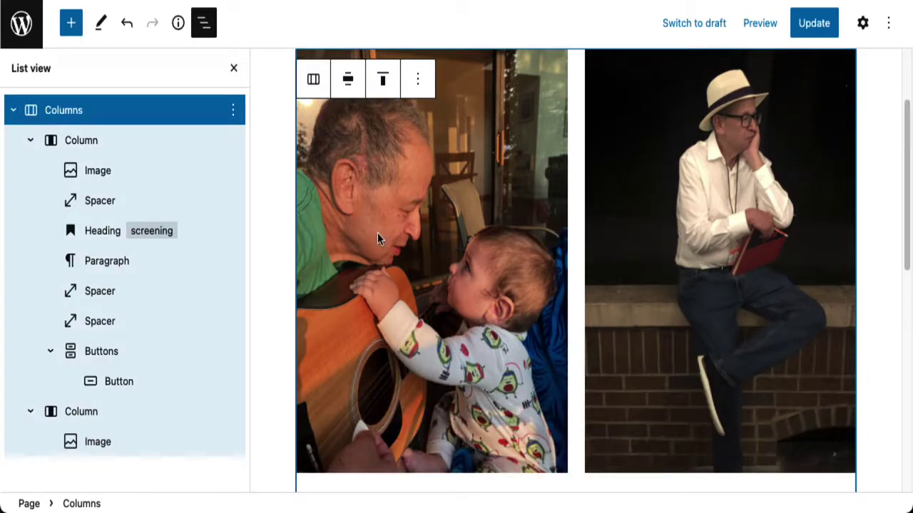
click(863, 25)
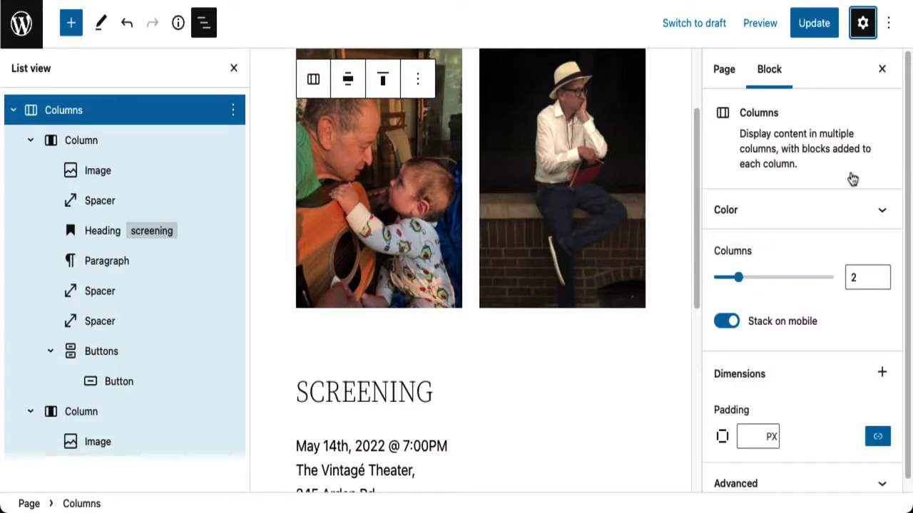
click(848, 211)
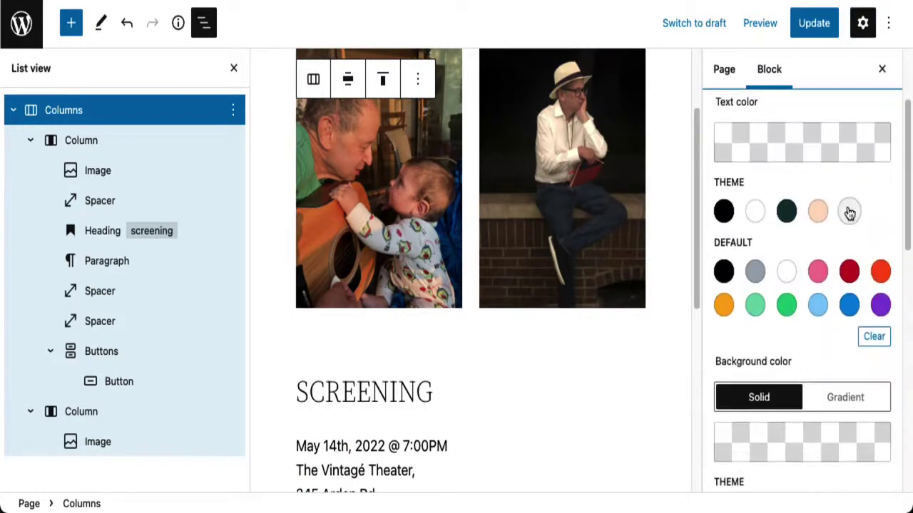
scroll(848, 211, down, 4)
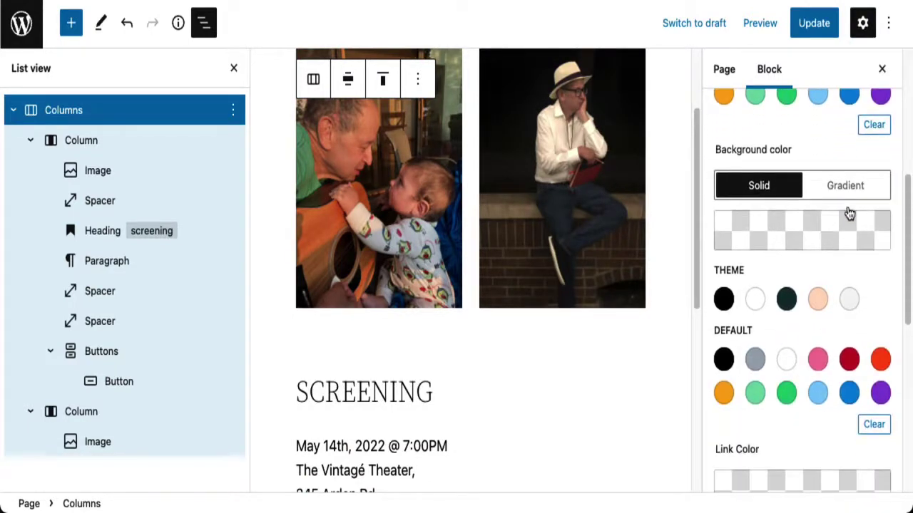
click(723, 392)
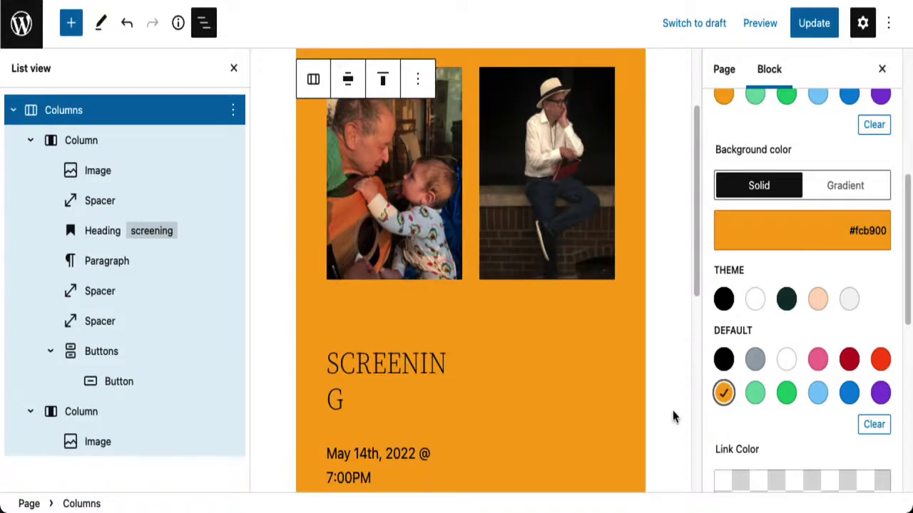
scroll(672, 417, up, 1)
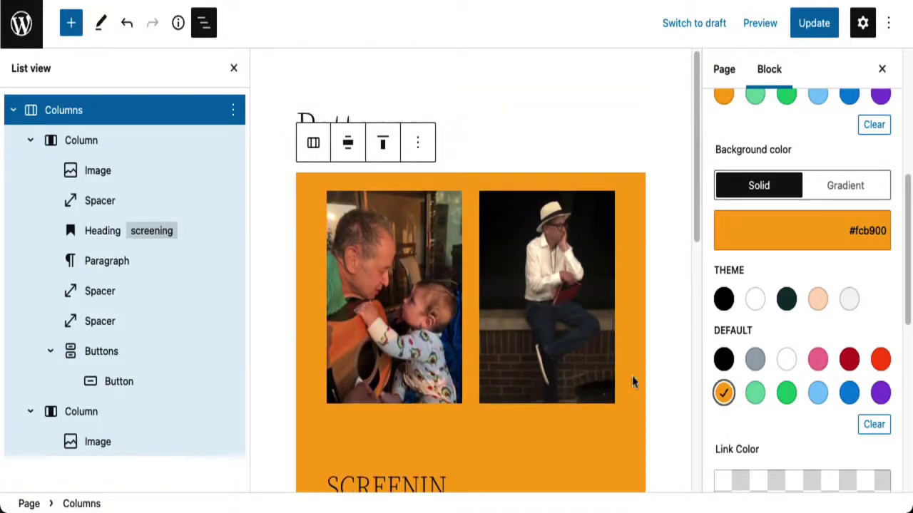
click(204, 21)
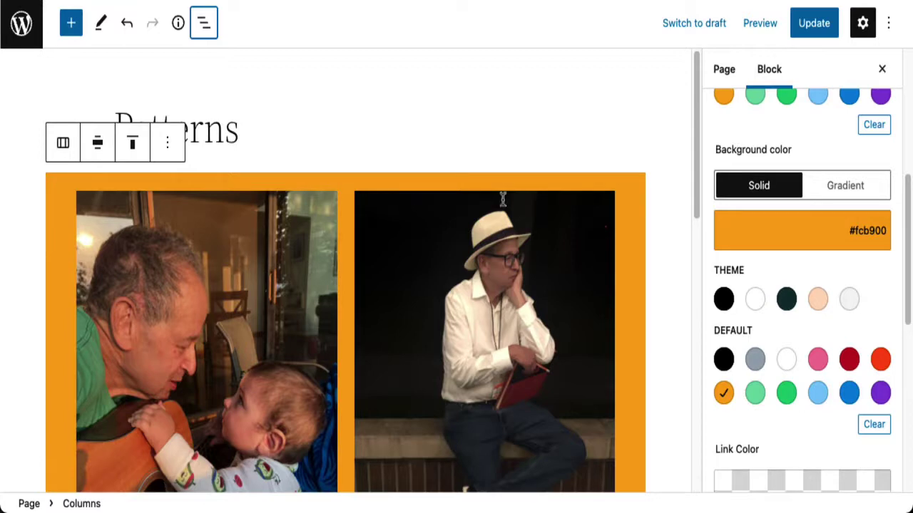
click(204, 26)
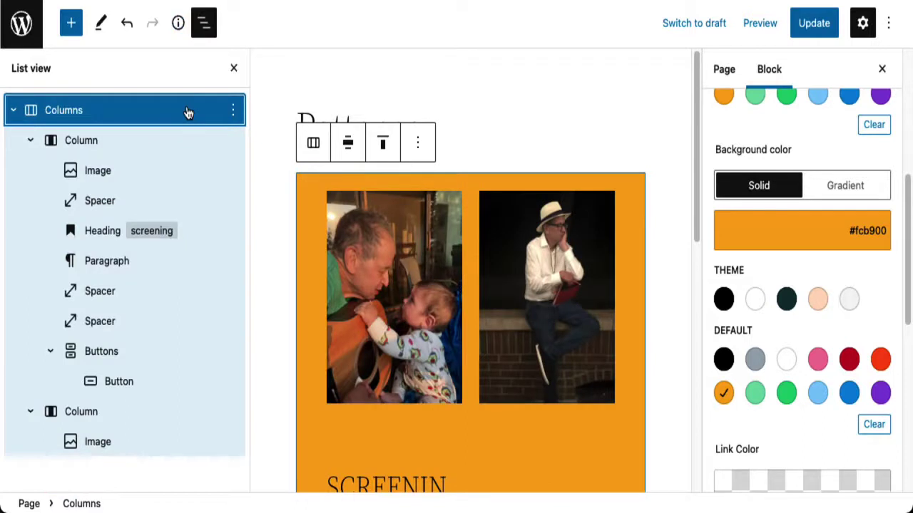
Insert a Heading block before the Columns block, directly under the page title, with the text "Photos"
click(233, 110)
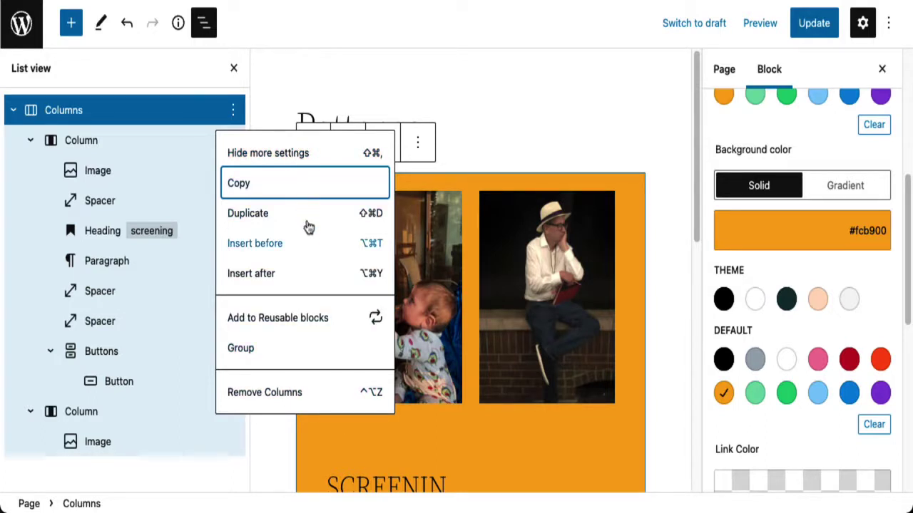
click(311, 245)
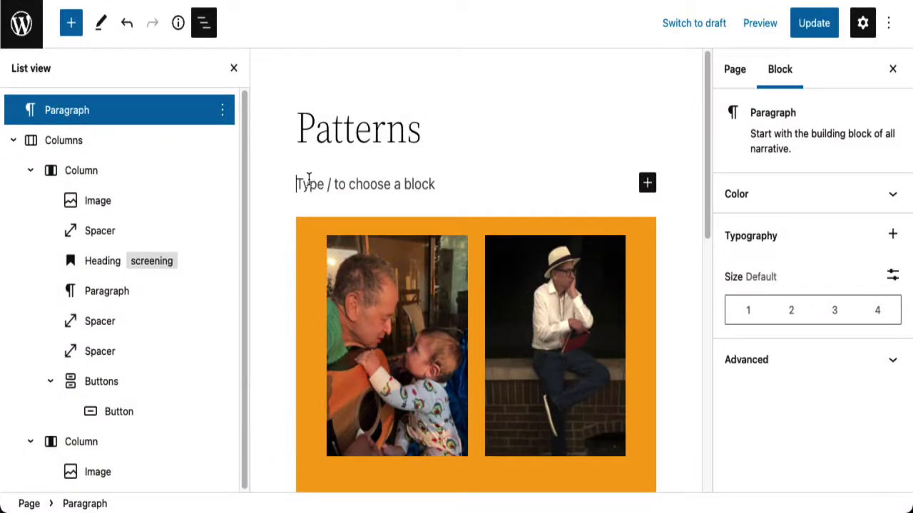
text(/)
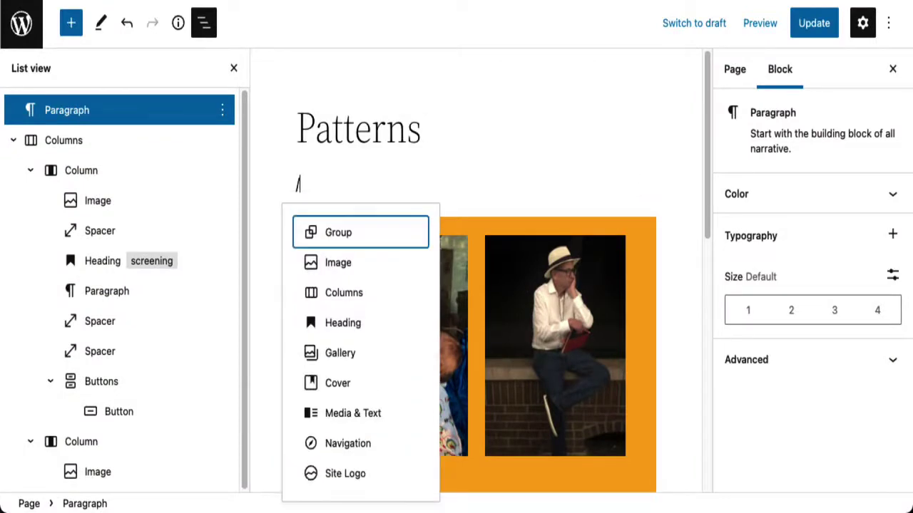
text(hea)
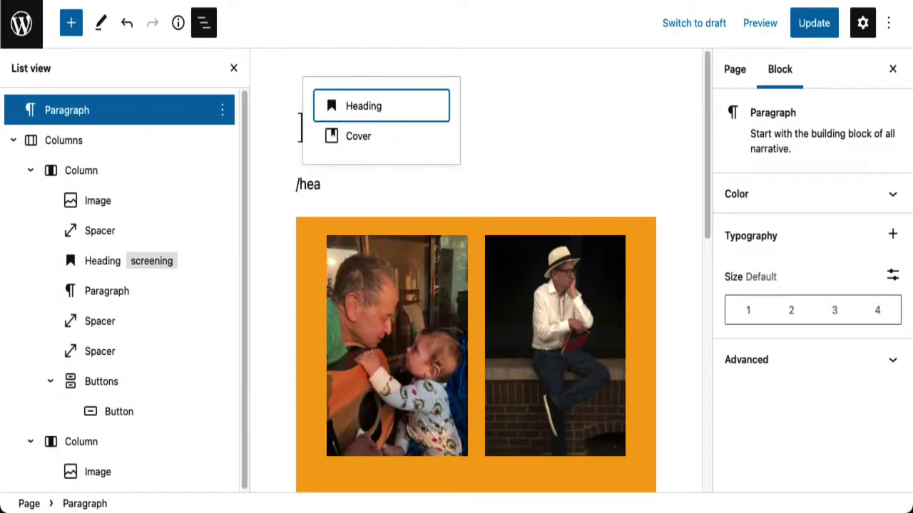
key(BackSpace)
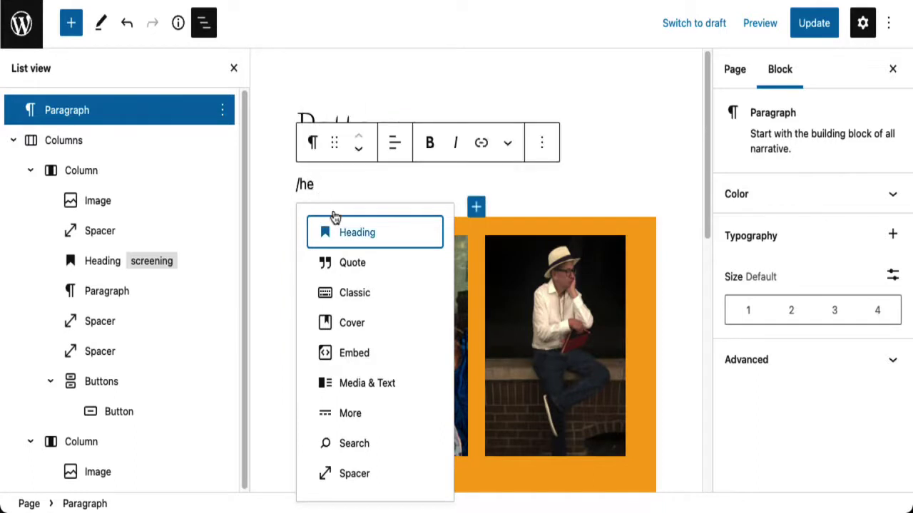
click(350, 233)
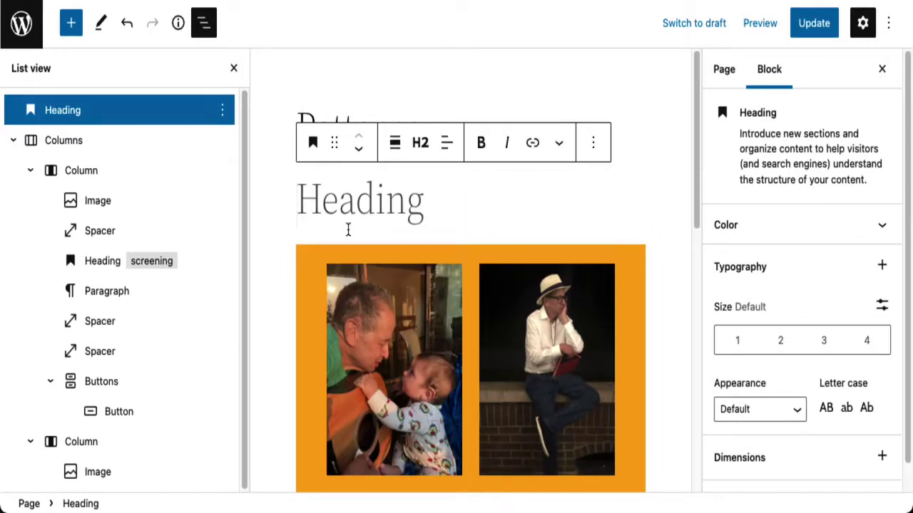
text(Ph)
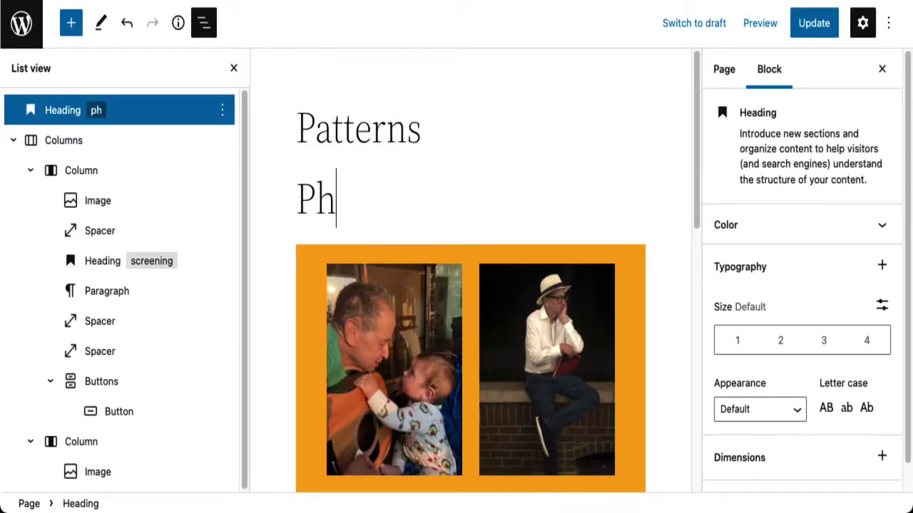
text(otos)
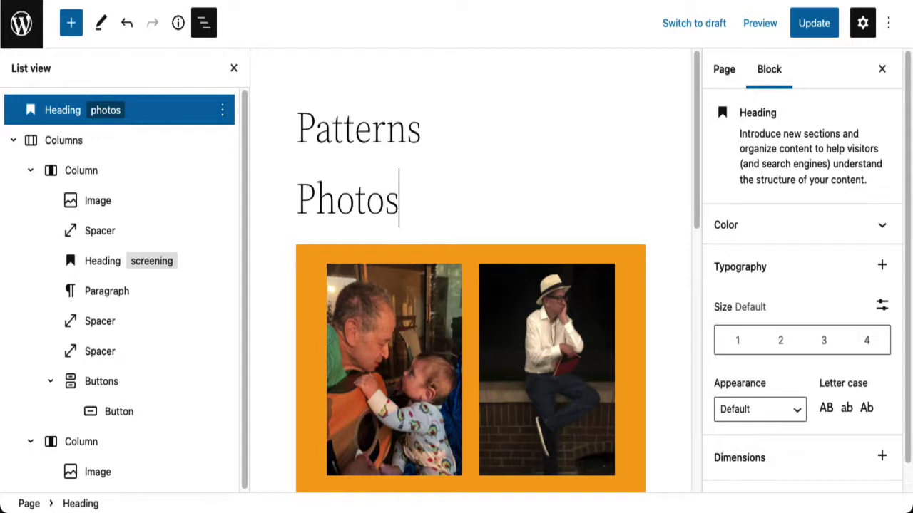
Remove the Photos heading and the whole orange Columns block from the Patterns page
click(315, 200)
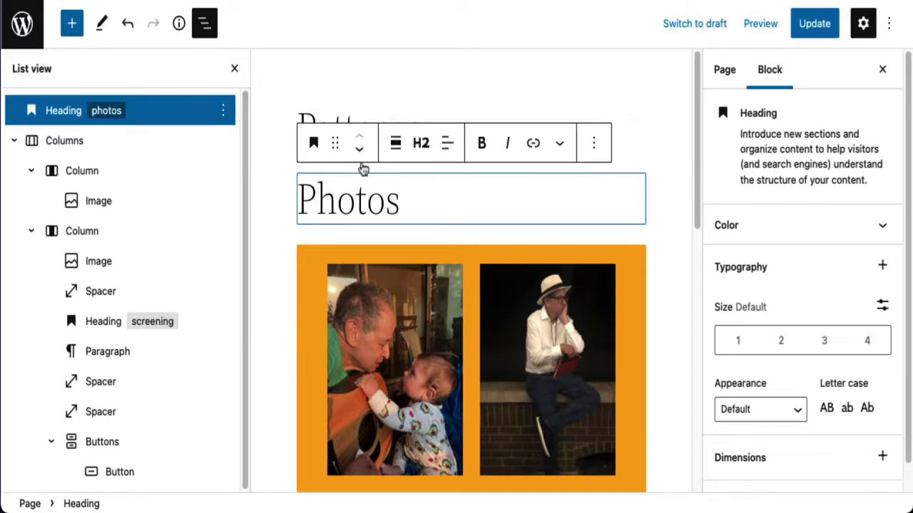
click(226, 111)
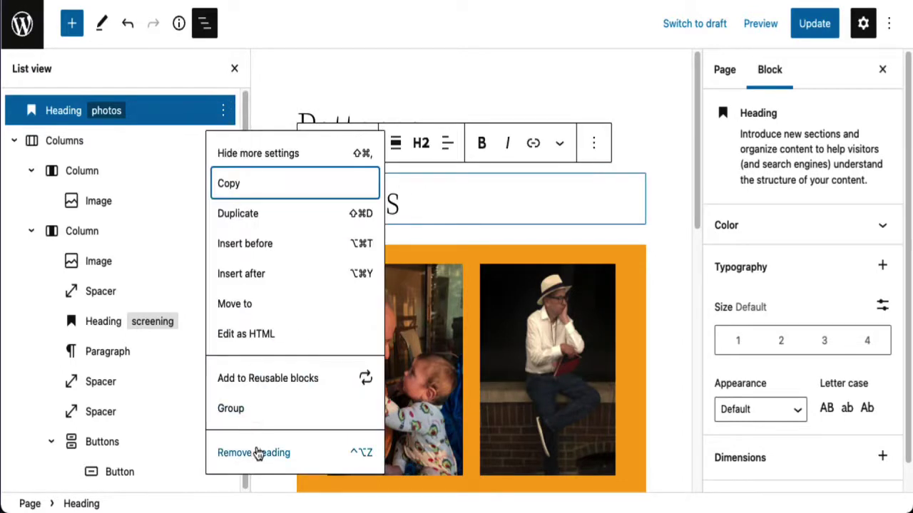
click(258, 449)
click(224, 110)
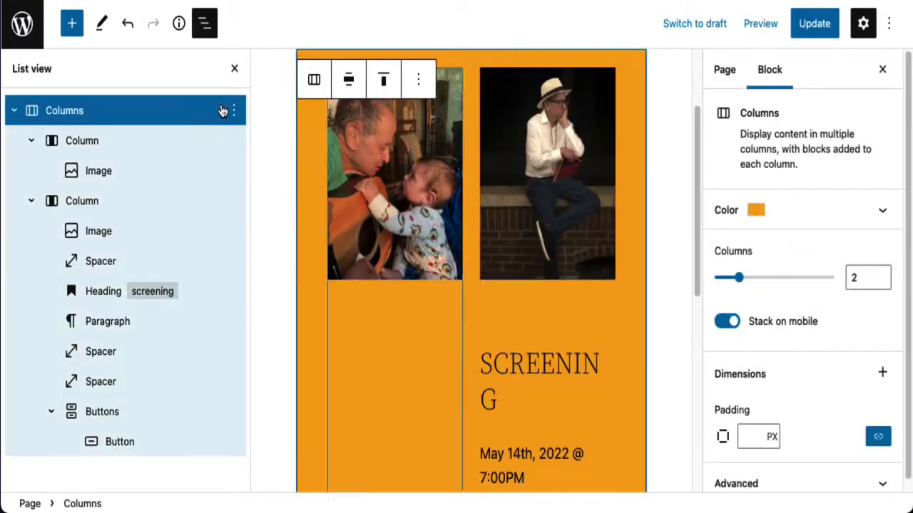
click(232, 111)
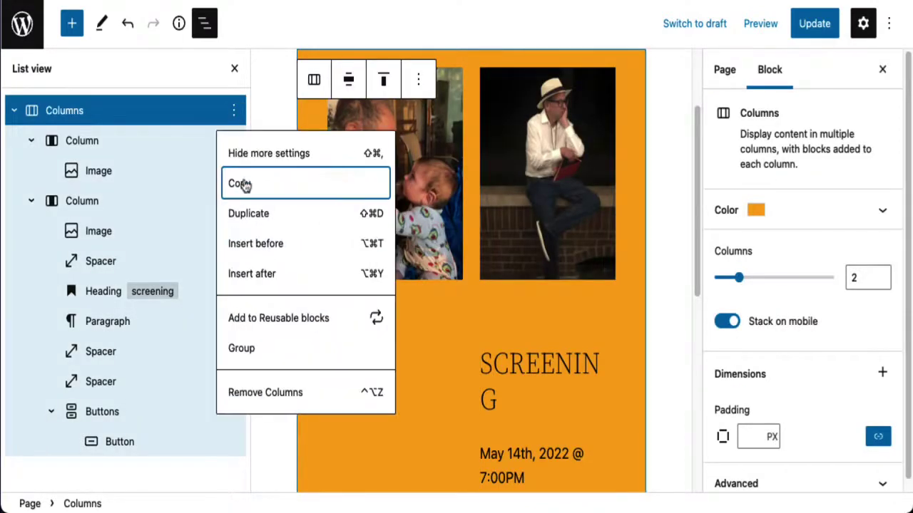
click(265, 393)
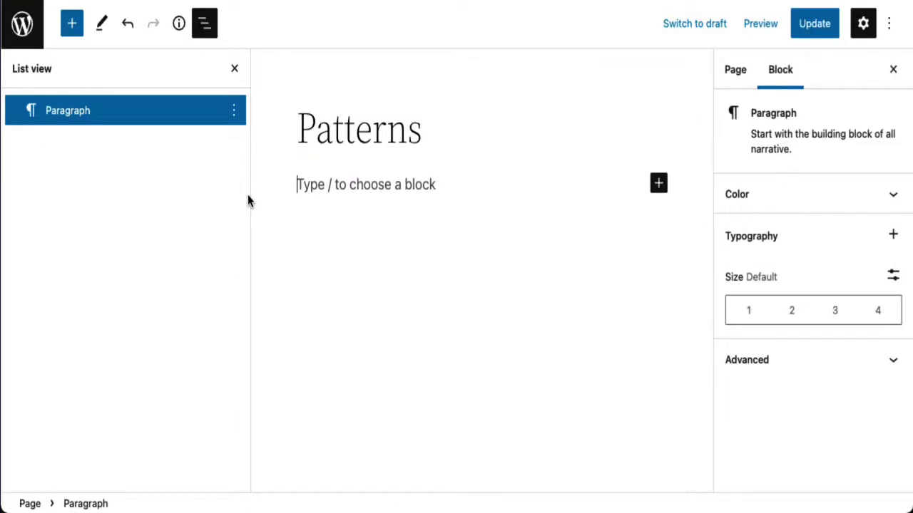
Insert the "List of events" pattern with the Speaker Series title from the Text category of the pattern explorer
click(70, 32)
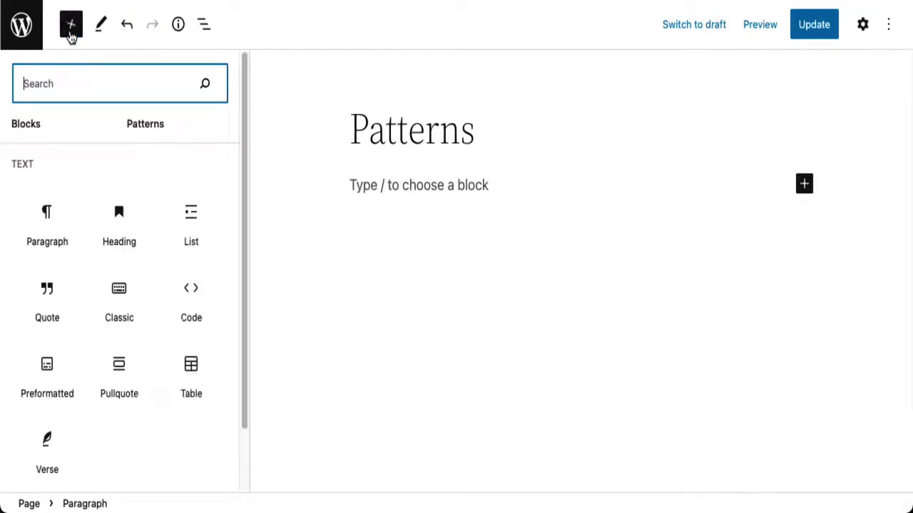
click(150, 127)
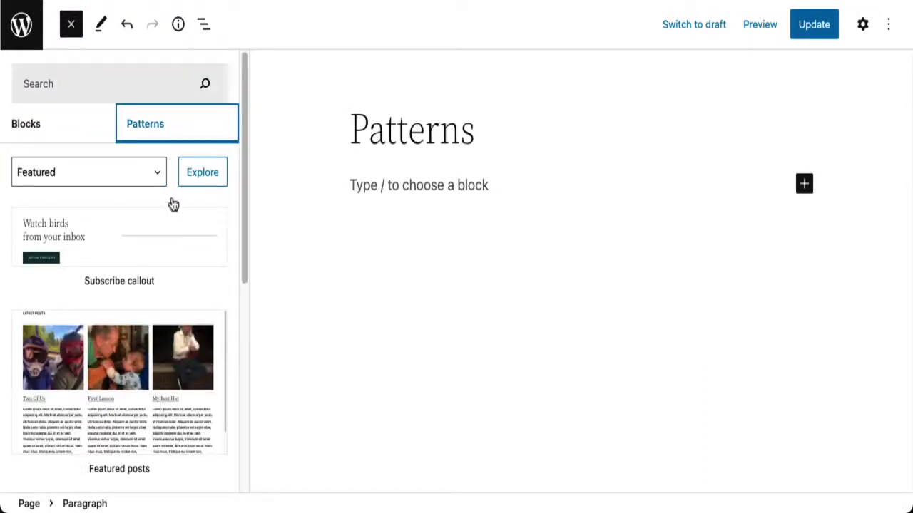
scroll(179, 224, down, 3)
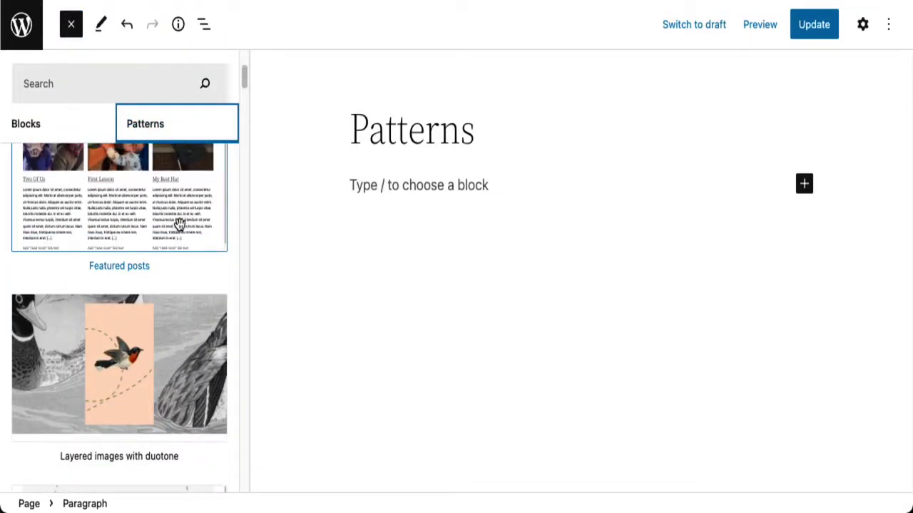
scroll(179, 224, up, 3)
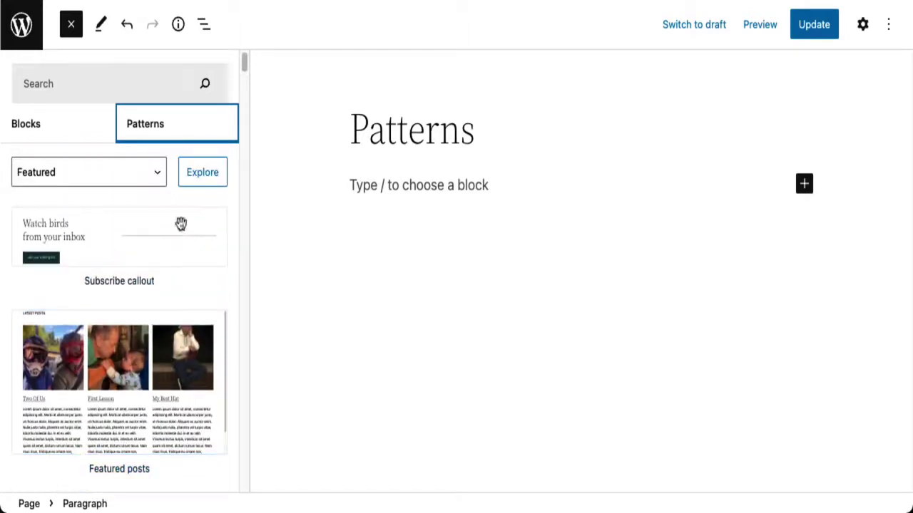
click(204, 178)
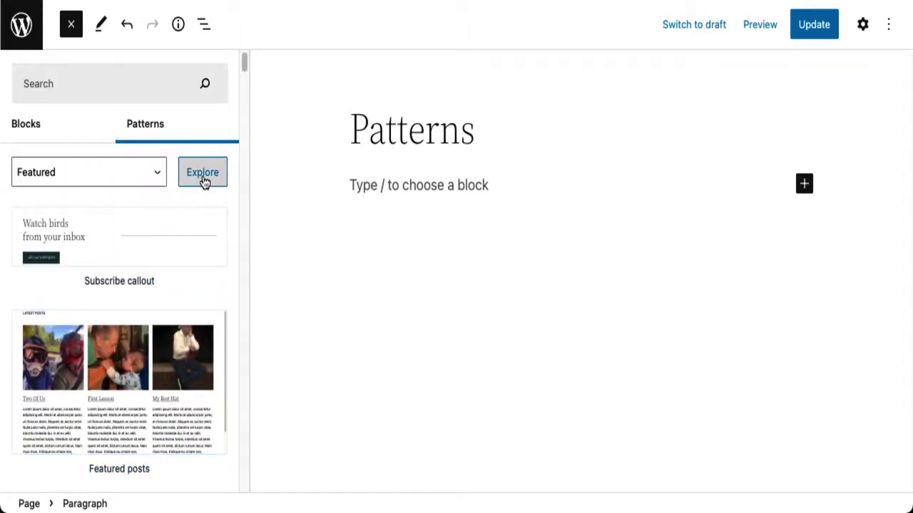
key(Down)
key(Down)
key(Down)
key(Down)
key(Down)
key(Down)
key(Down)
key(Down)
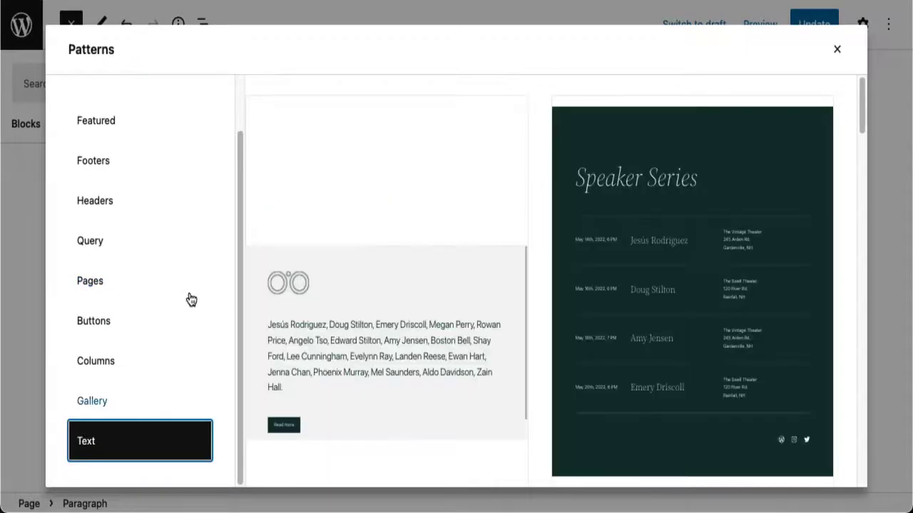
click(625, 316)
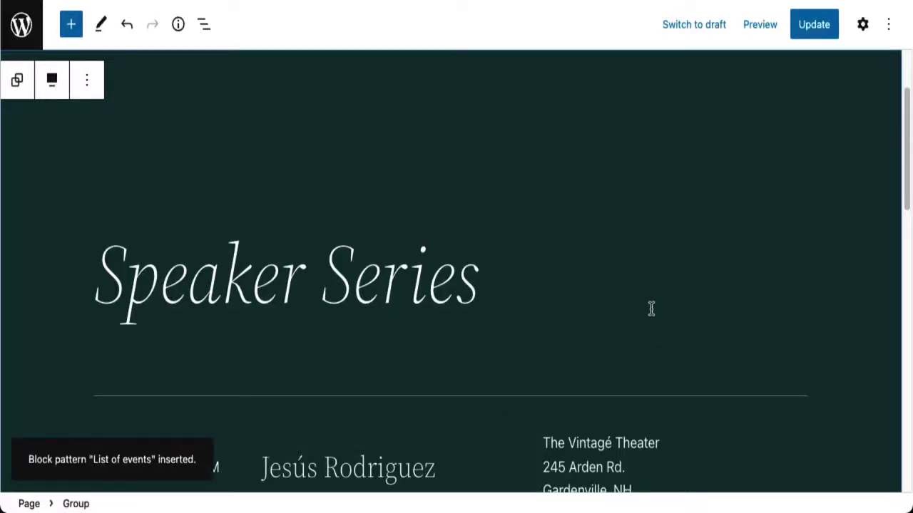
Remove the Columns row for the May 20th, 2022, 6 PM event from the Speaker Series list
scroll(652, 306, down, 2)
scroll(651, 308, down, 6)
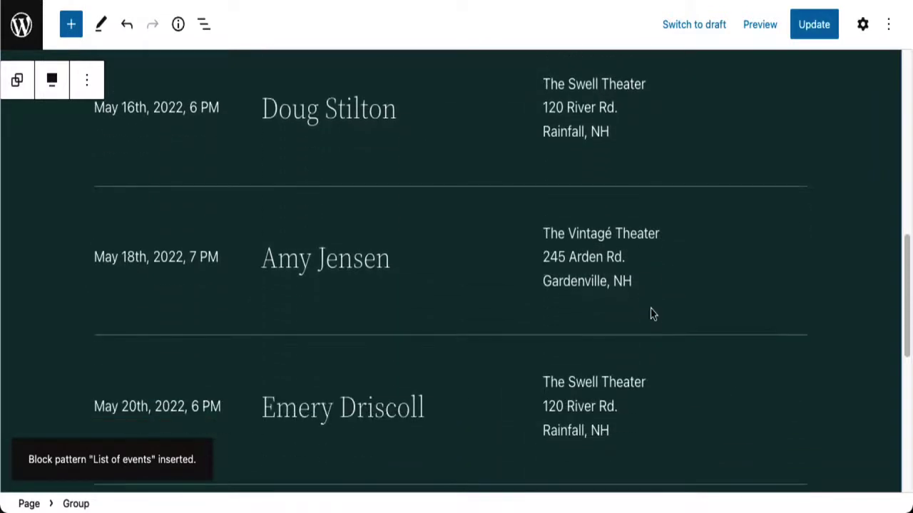
mouse_move(597, 362)
scroll(598, 363, up, 1)
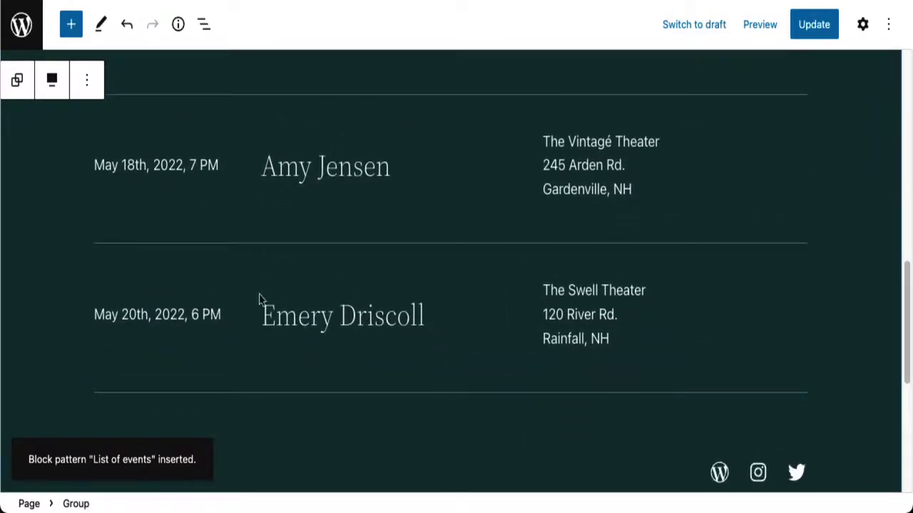
click(100, 269)
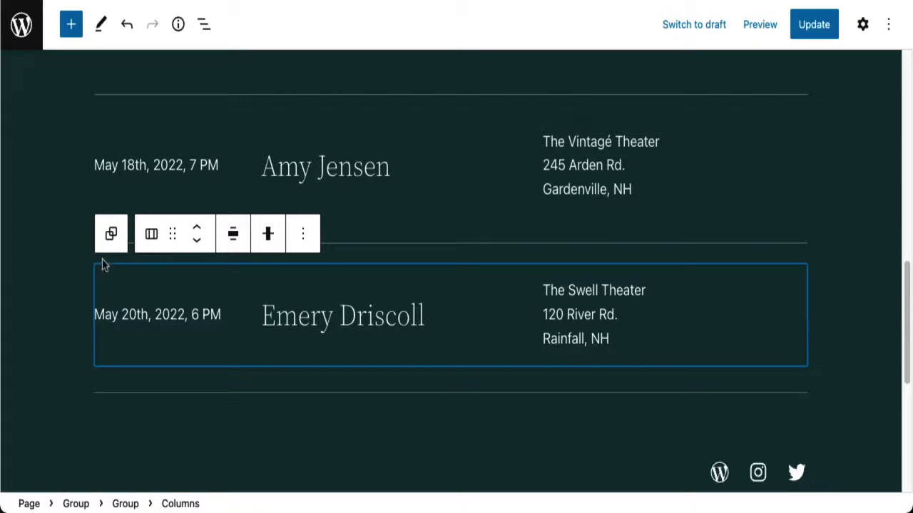
click(204, 27)
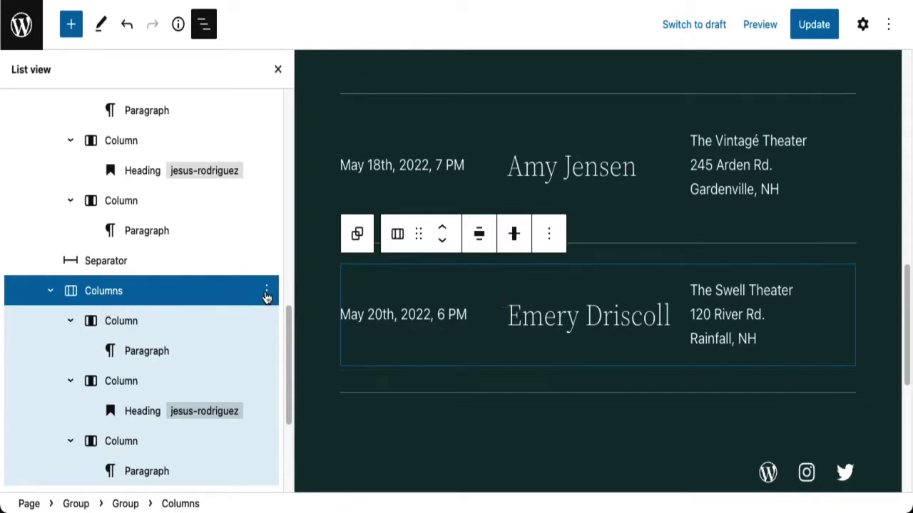
click(266, 292)
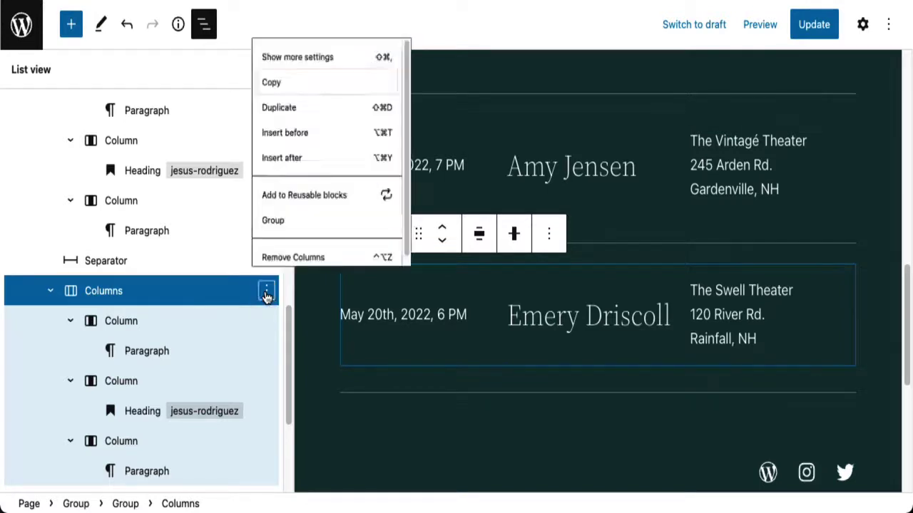
click(301, 259)
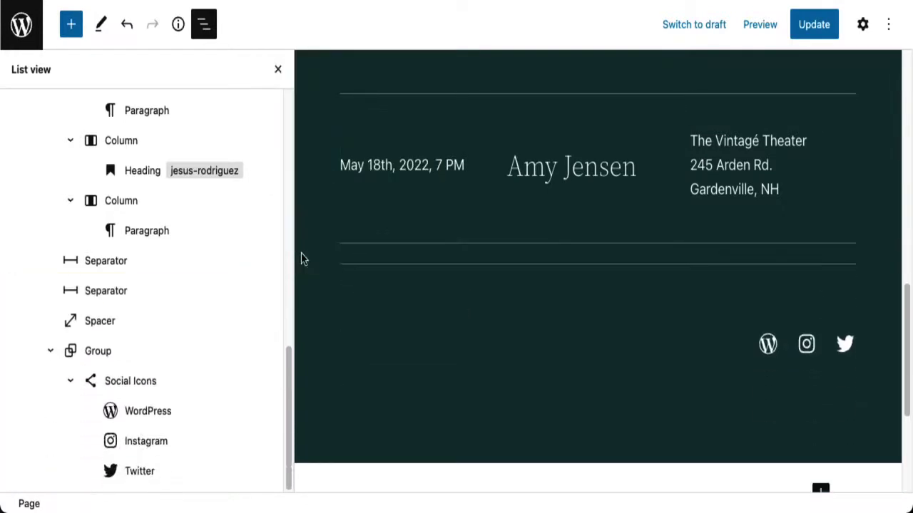
Remove the Columns row for the May 18th, 2022, 7 PM event from the Speaker Series list
scroll(397, 299, up, 3)
scroll(397, 299, up, 3)
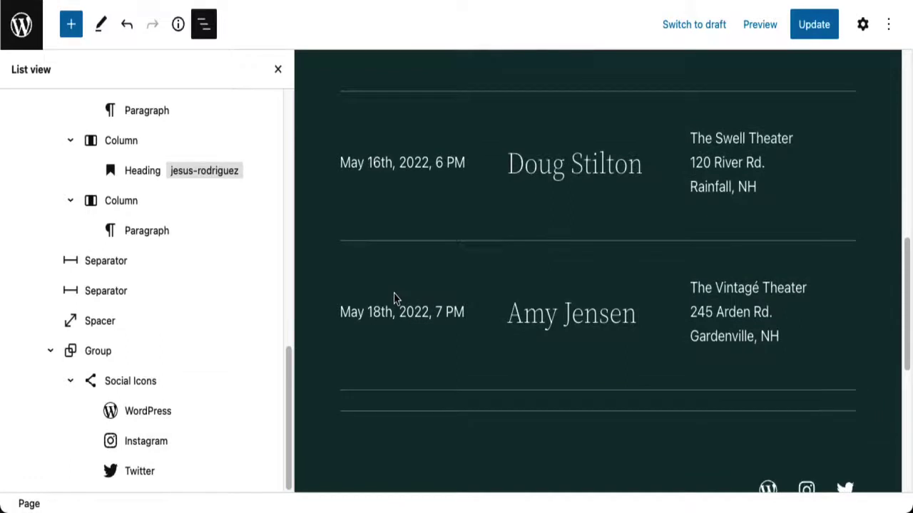
scroll(393, 296, down, 3)
scroll(394, 294, down, 1)
click(396, 279)
scroll(273, 198, up, 2)
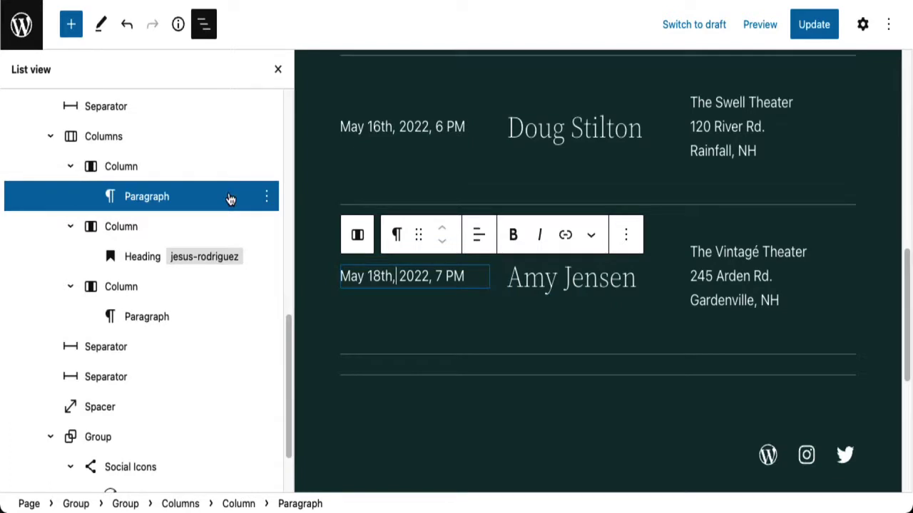
click(358, 236)
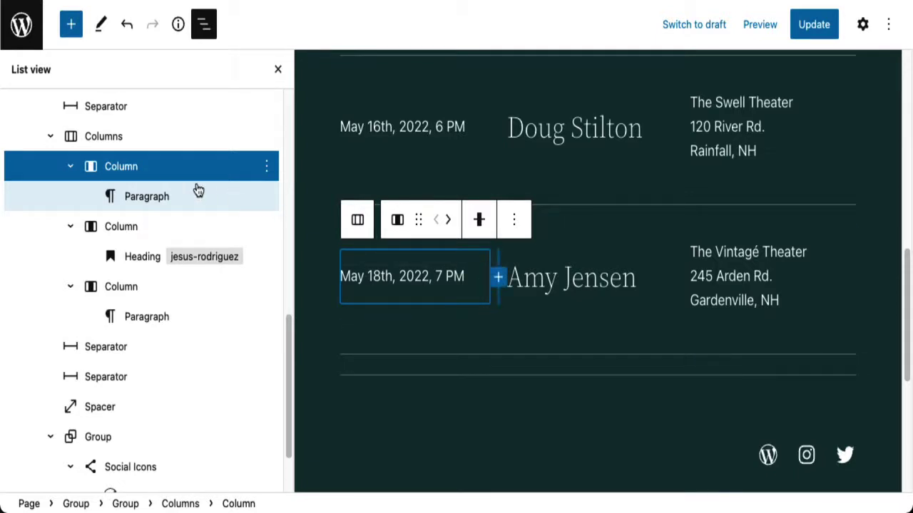
scroll(197, 189, up, 1)
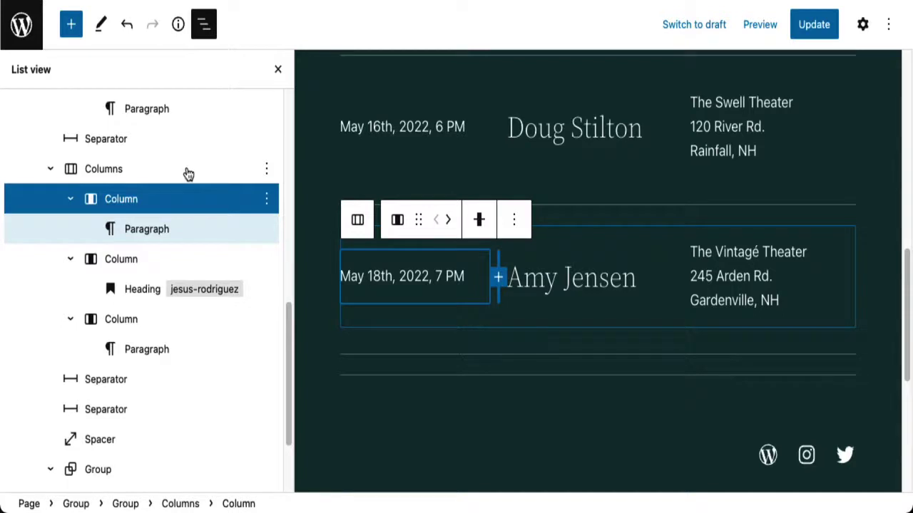
click(188, 174)
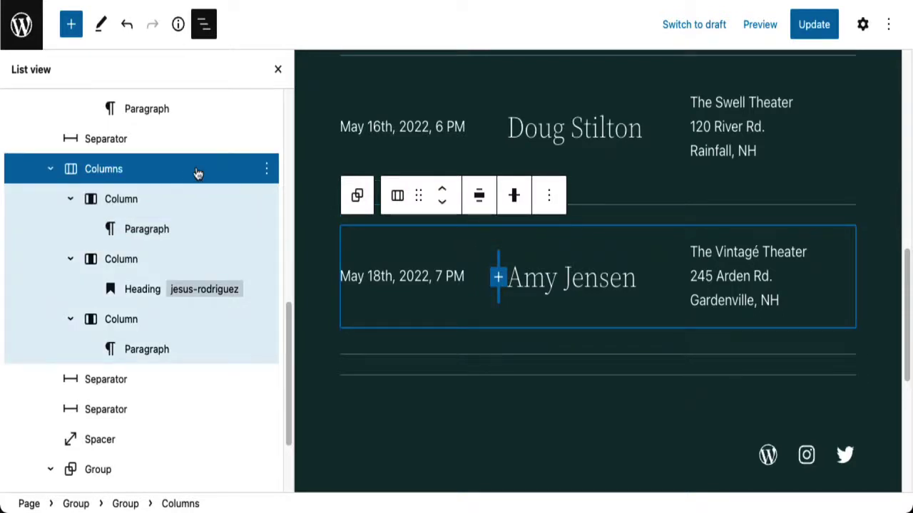
click(266, 169)
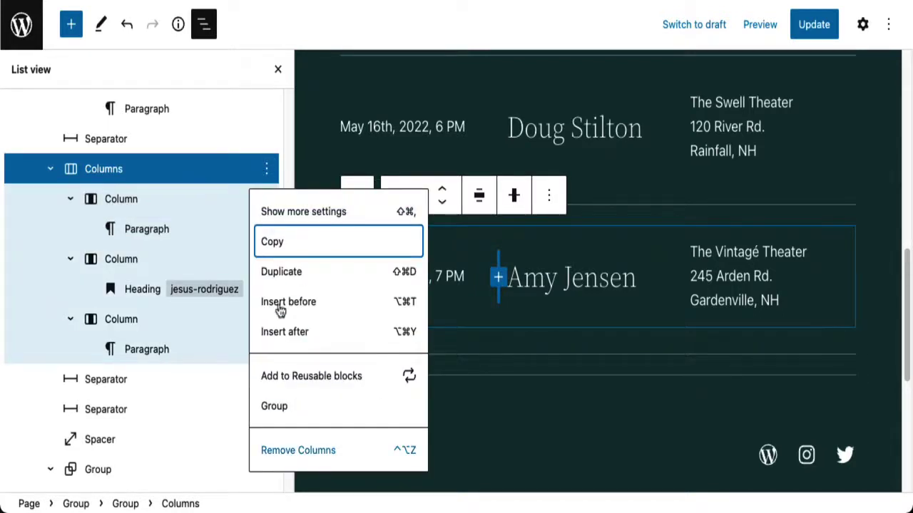
click(295, 450)
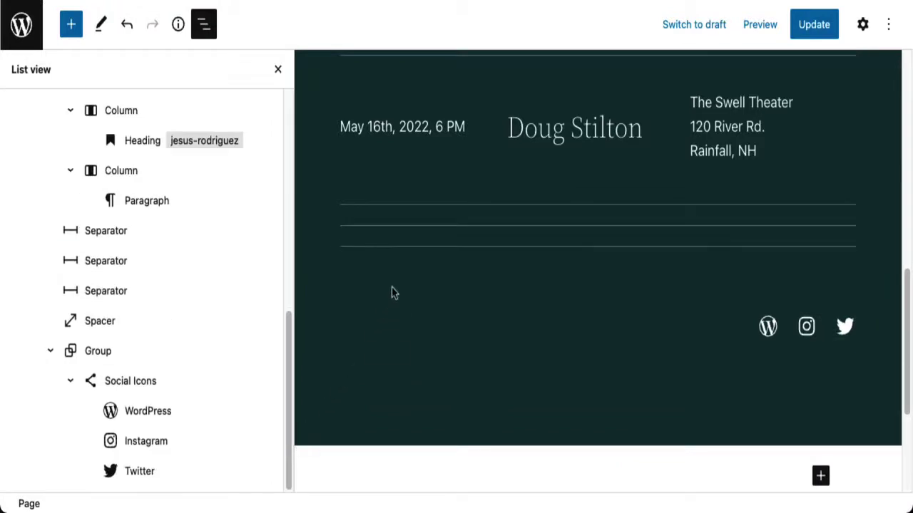
Remove the Spacer and the middle of the three Separators beneath the May 16th event row
click(415, 258)
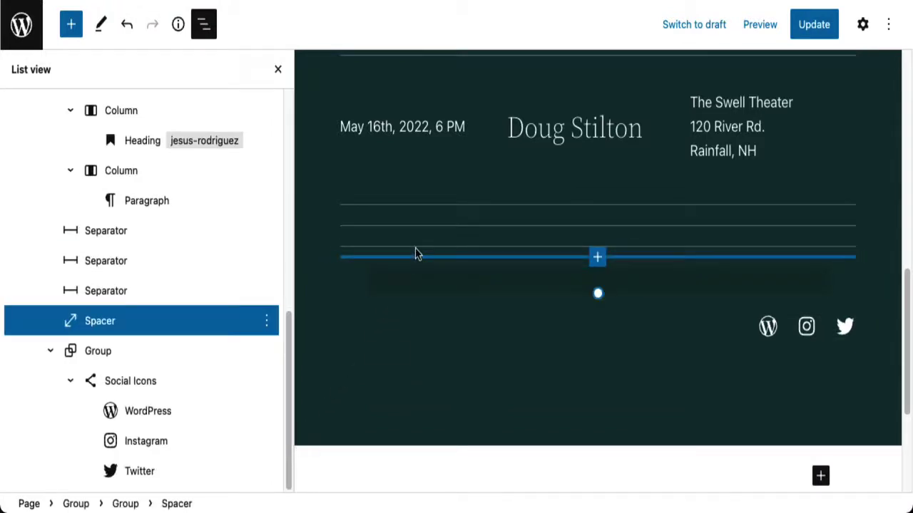
click(267, 321)
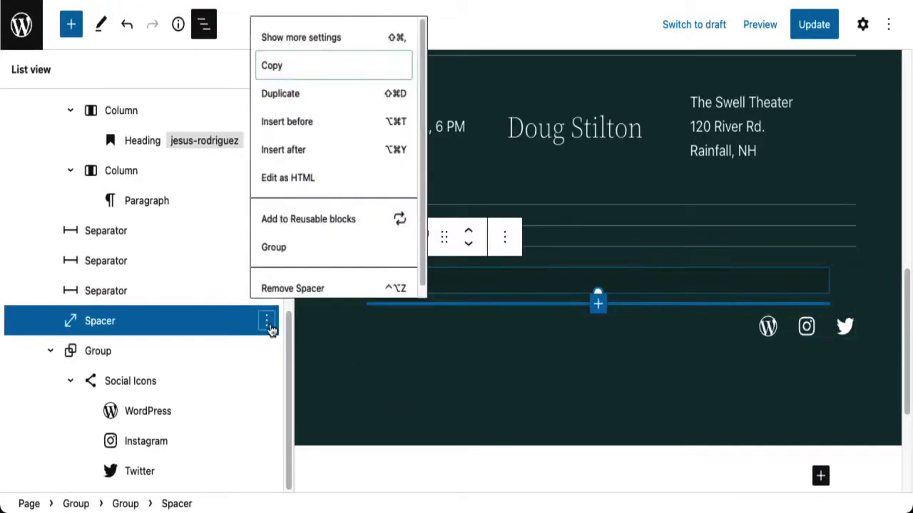
click(297, 289)
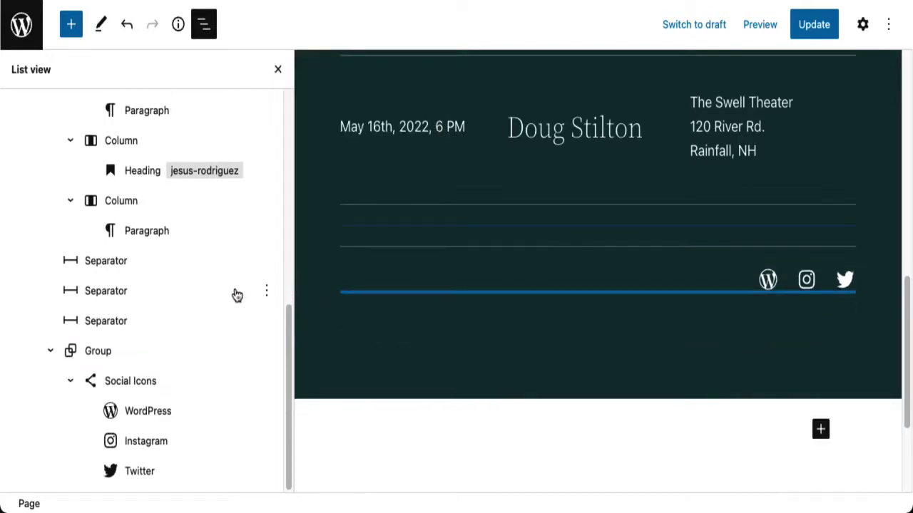
click(236, 294)
click(268, 297)
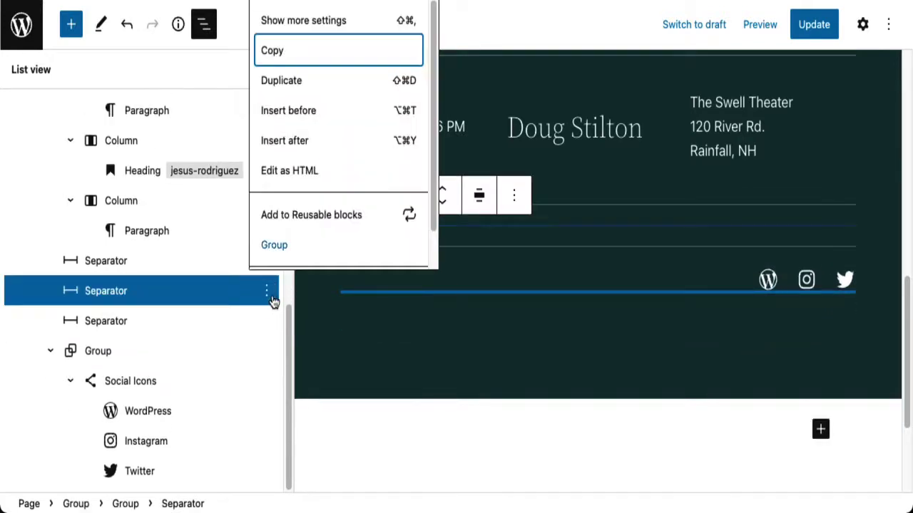
scroll(308, 260, down, 1)
click(341, 244)
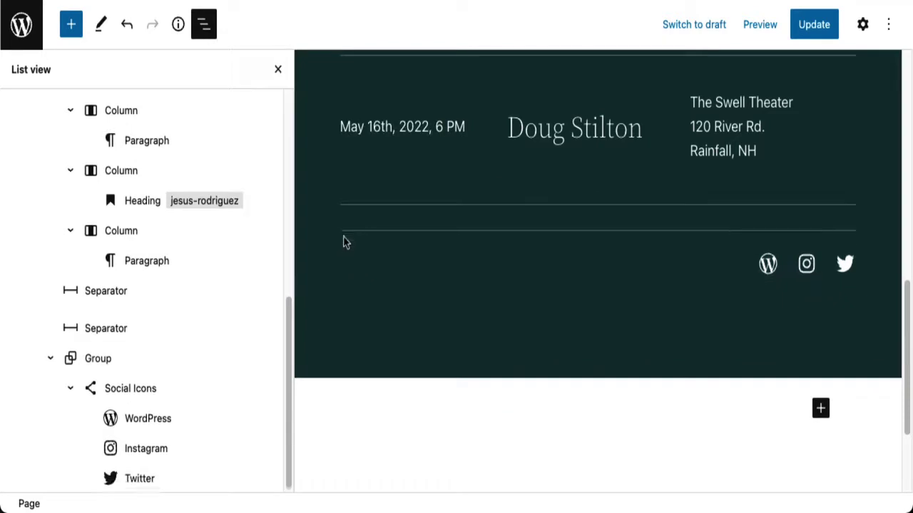
Replace the speaker heading in the May 16th event row with the presenter's full name
scroll(362, 253, up, 4)
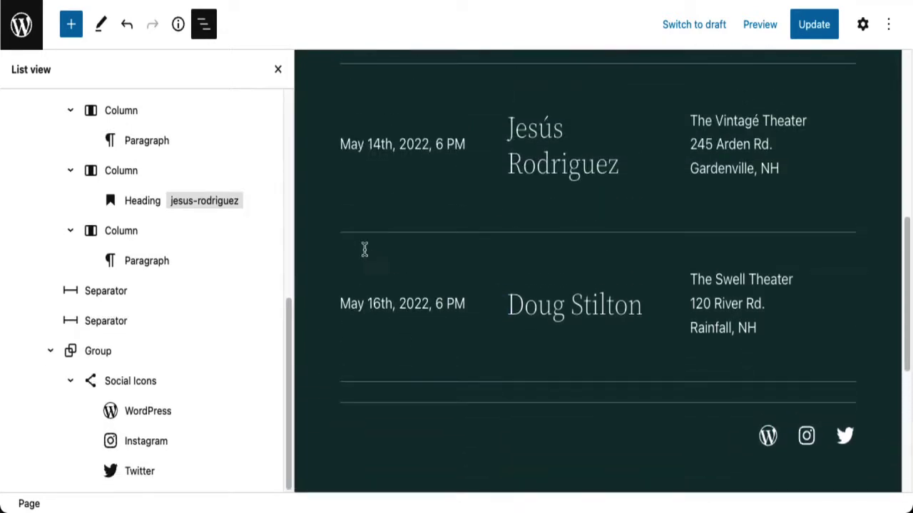
drag(656, 305, 504, 305)
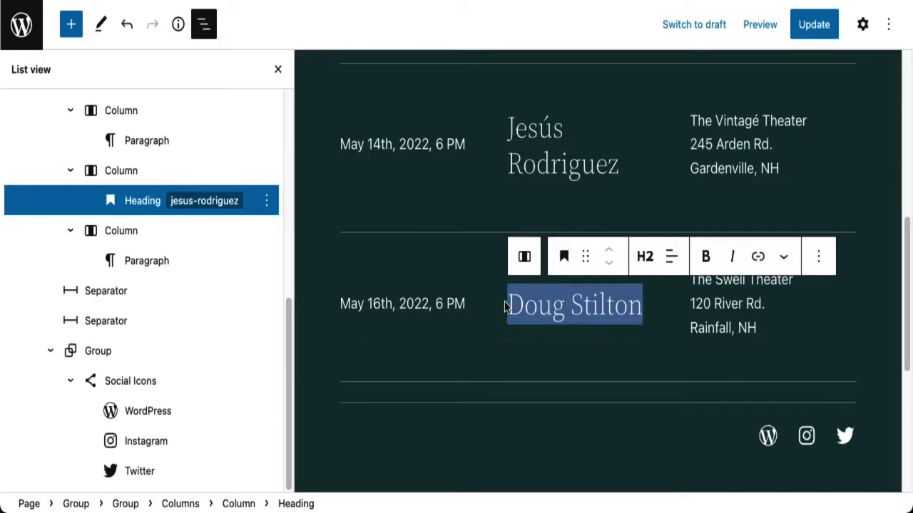
text(Bud)
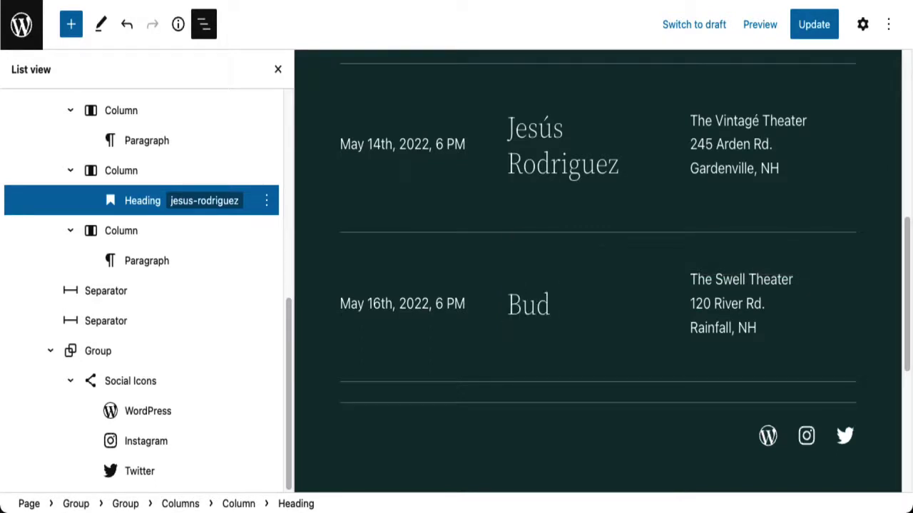
text( Krau)
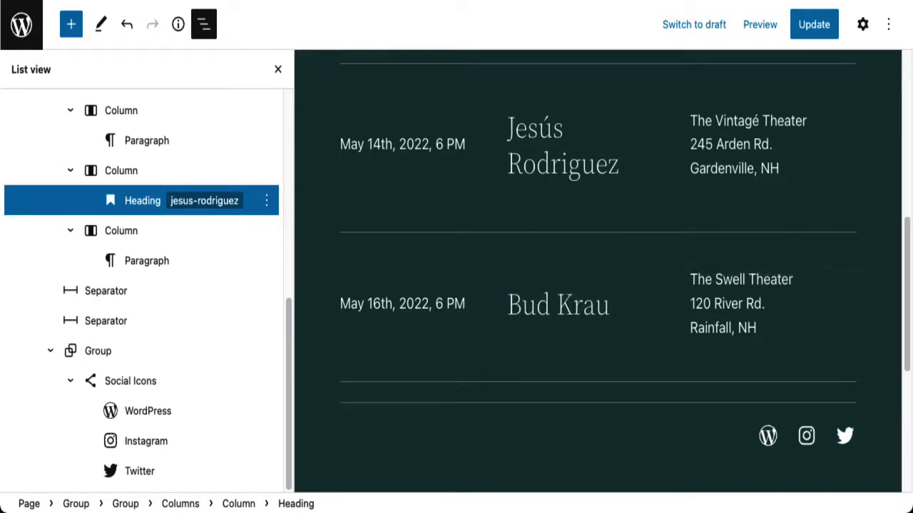
text(s)
Remove the venue address Paragraph from the last column of the May 16th event row
click(714, 304)
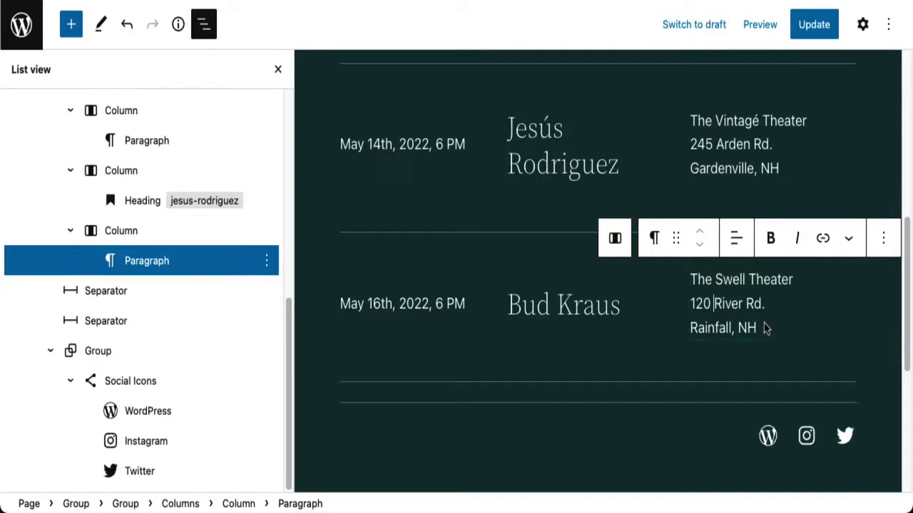
click(267, 261)
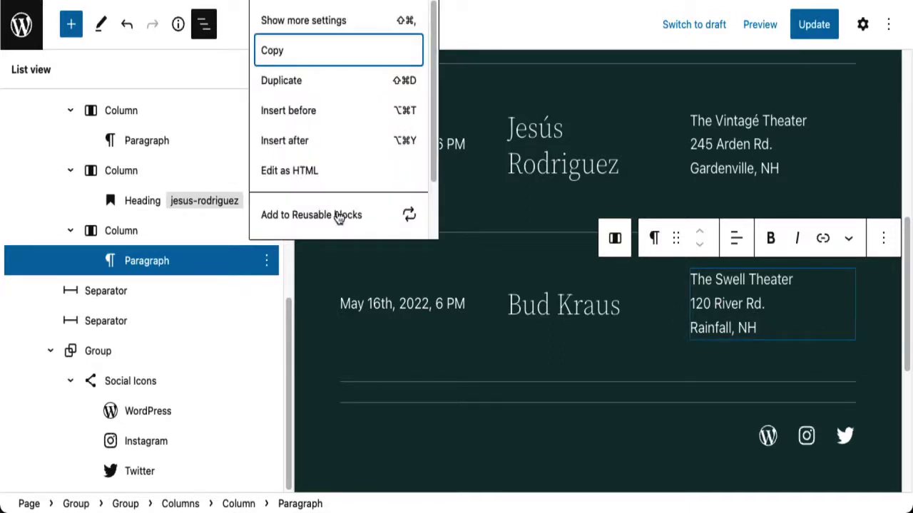
scroll(331, 218, down, 2)
click(301, 218)
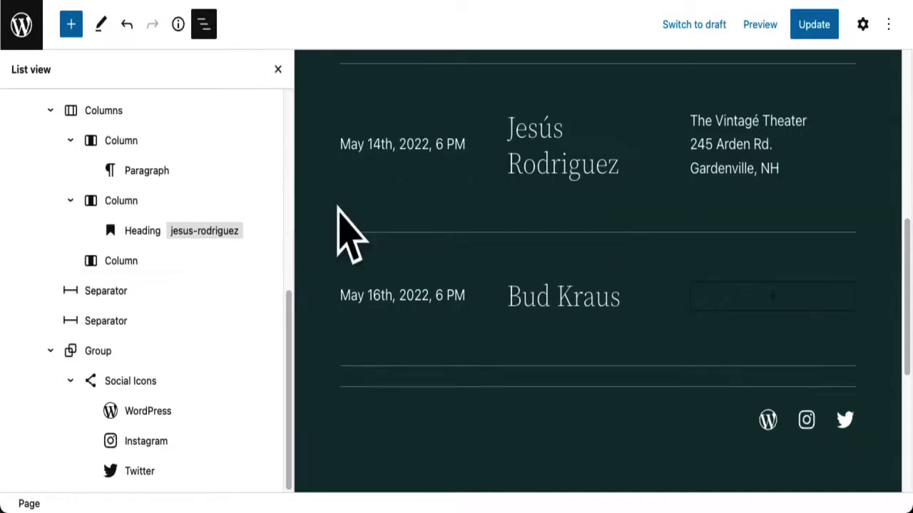
Insert an Image block in the empty May 16th column using the media library photo of the seated man in a white shirt and hat
click(742, 305)
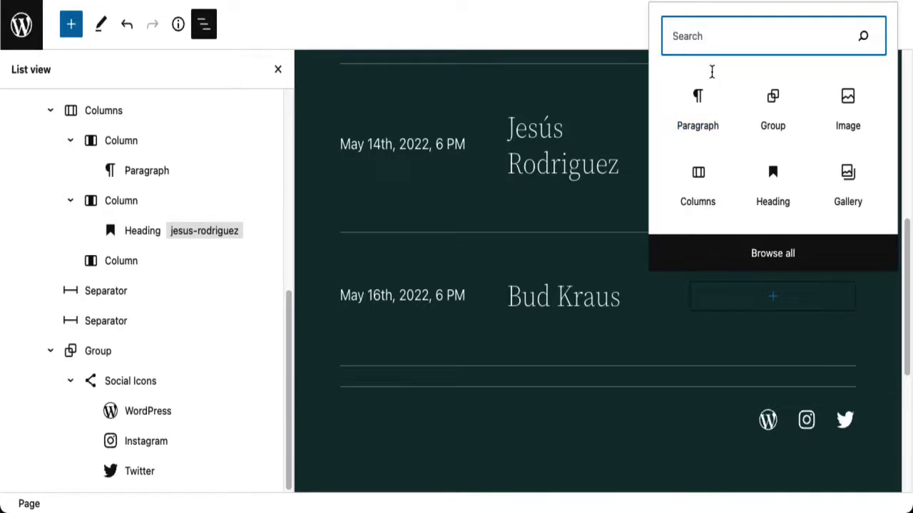
text(image)
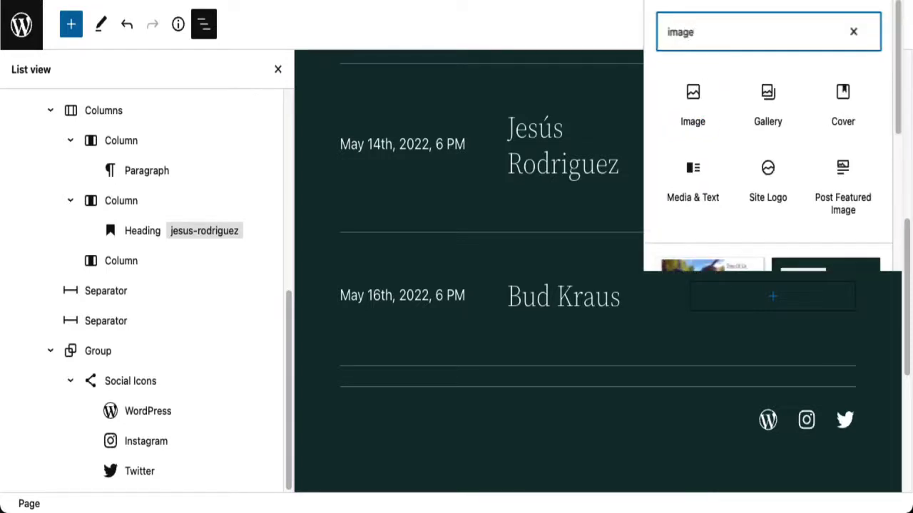
click(695, 105)
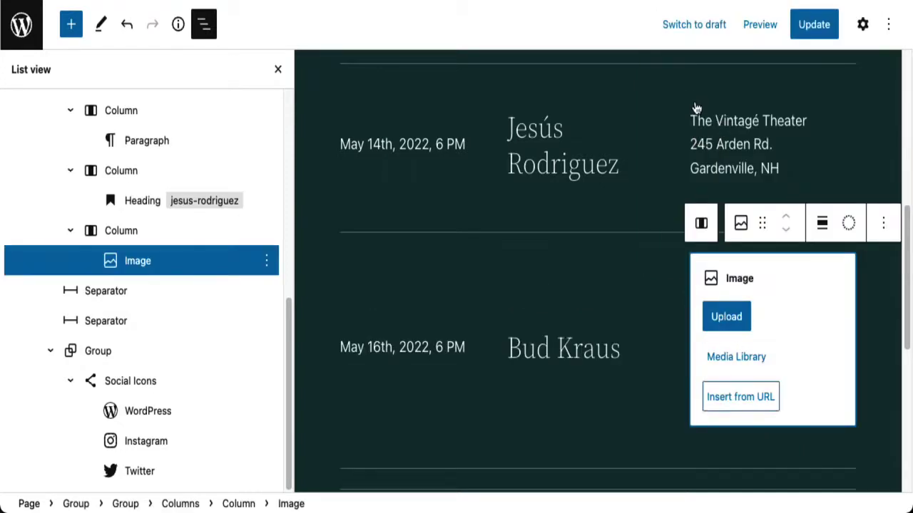
click(713, 358)
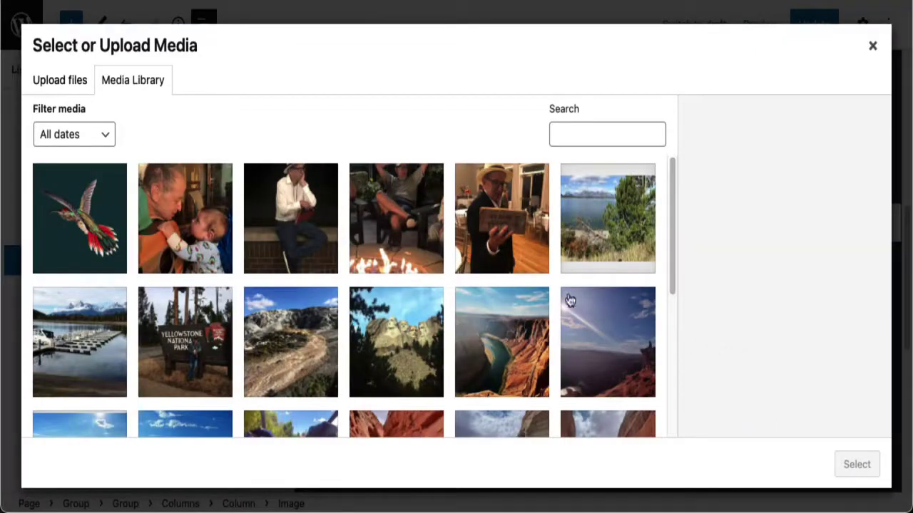
click(299, 198)
click(847, 465)
Shrink the photo in the May 16th event row to about half the column's width
scroll(854, 398, up, 3)
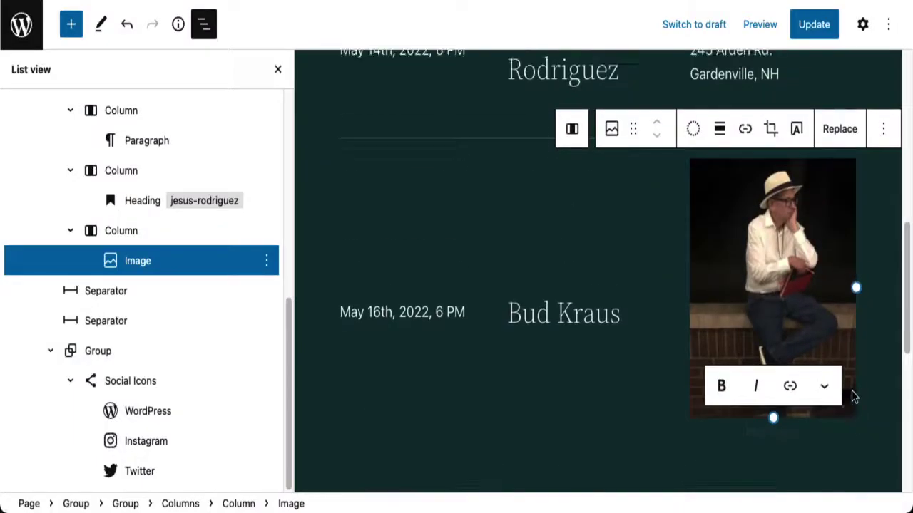
drag(846, 293, 768, 290)
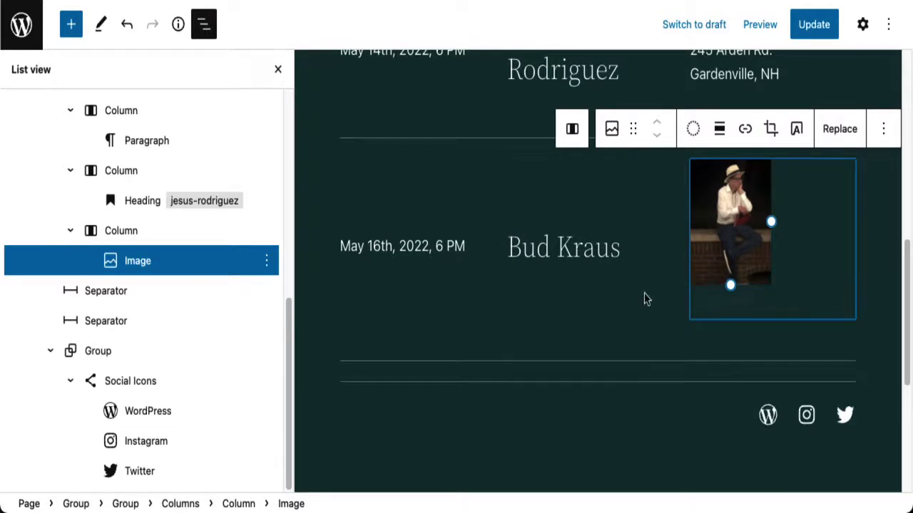
scroll(644, 298, up, 3)
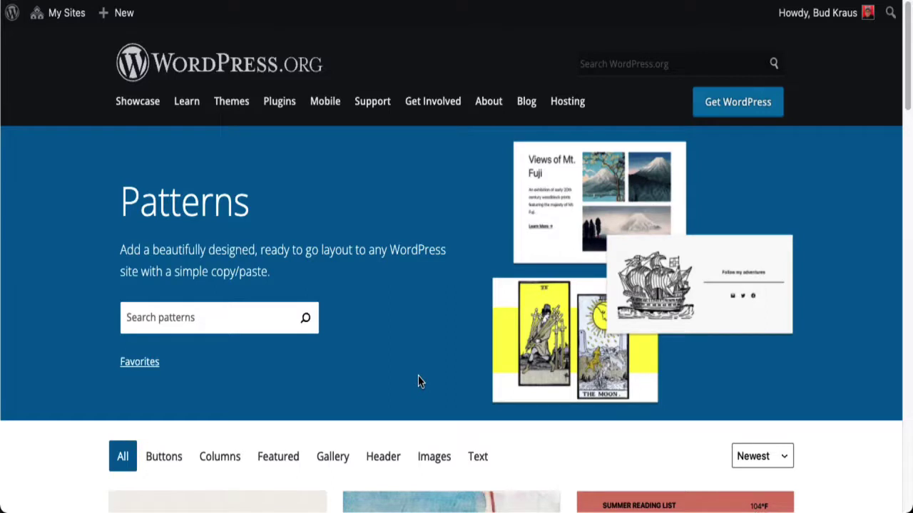
Look through the first page of newest patterns in the WordPress.org pattern directory, down to its pagination and back
scroll(419, 382, down, 5)
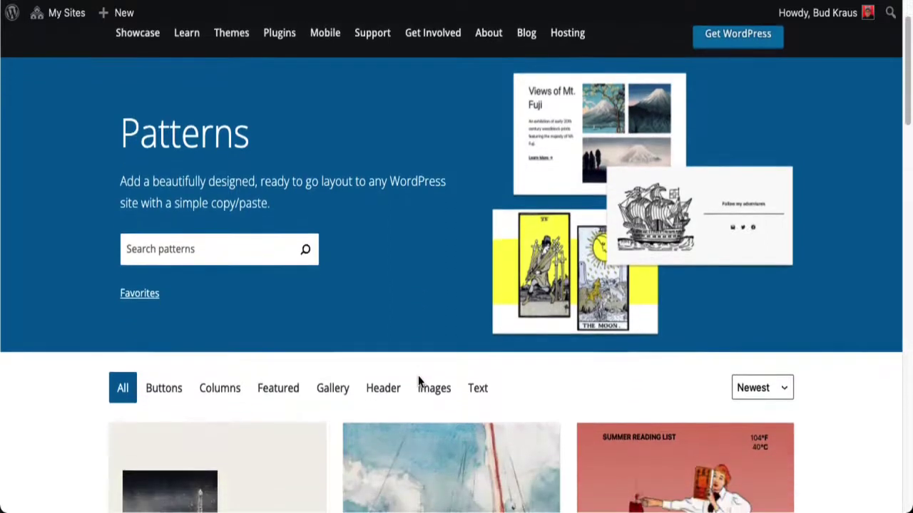
scroll(428, 403, down, 6)
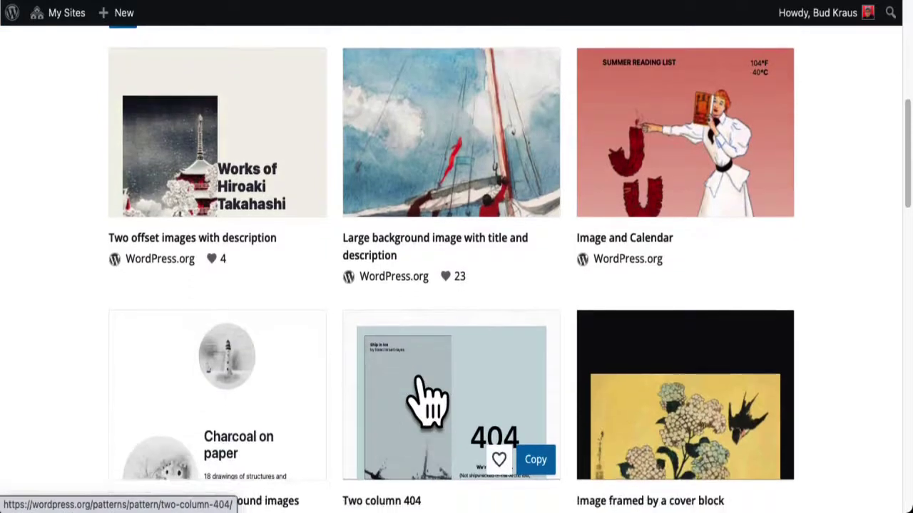
scroll(428, 403, down, 2)
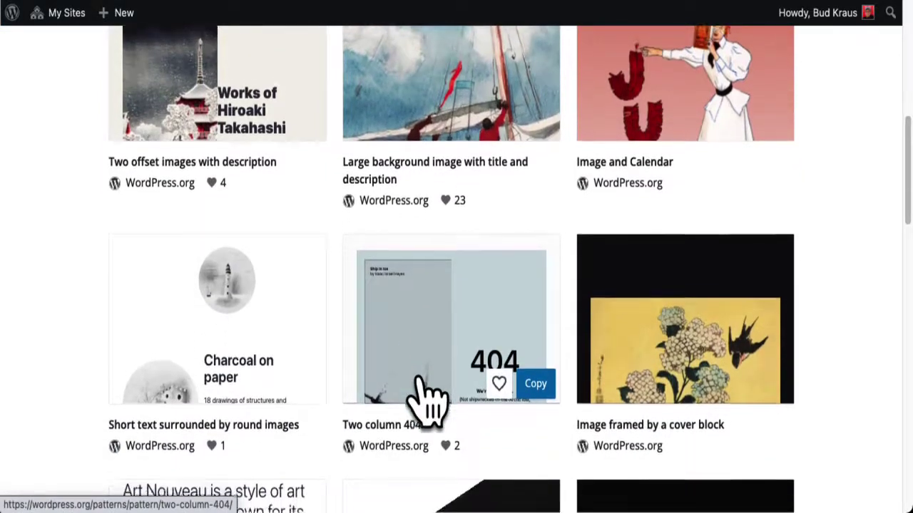
scroll(428, 403, down, 2)
scroll(428, 403, down, 2)
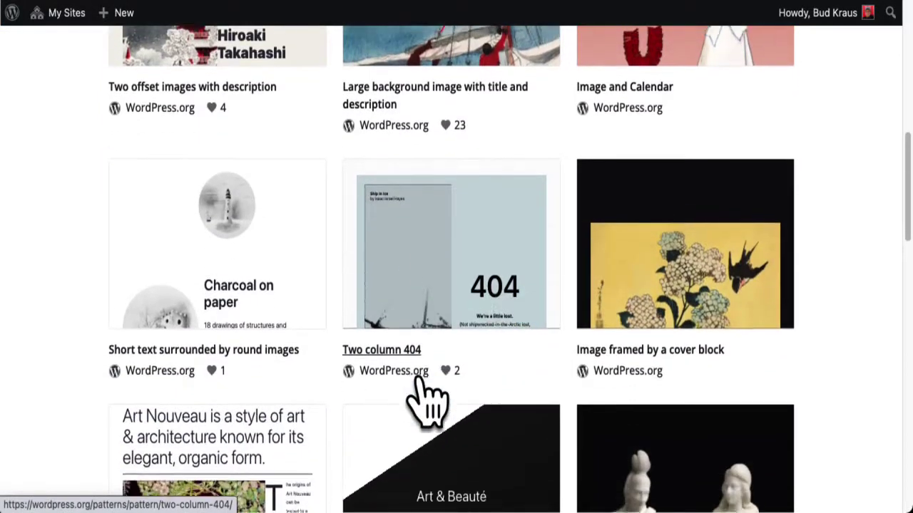
scroll(426, 398, down, 5)
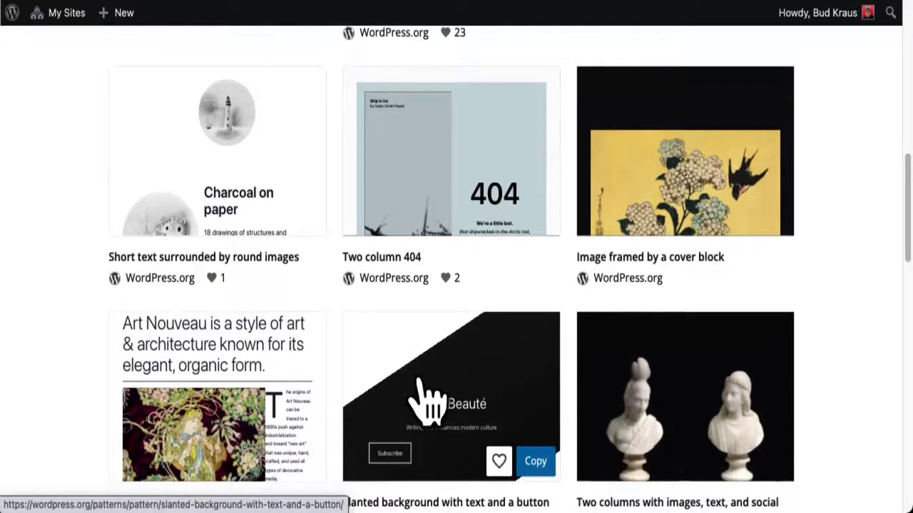
scroll(426, 403, down, 20)
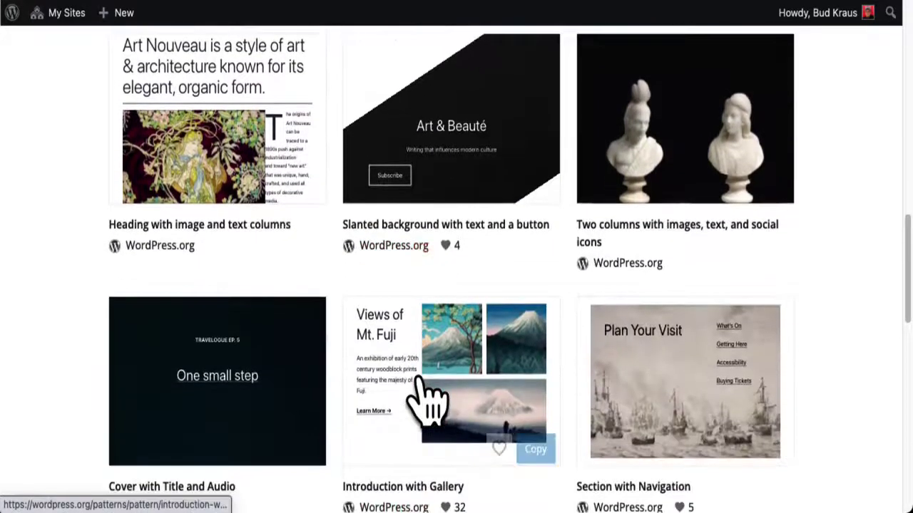
scroll(419, 382, down, 1)
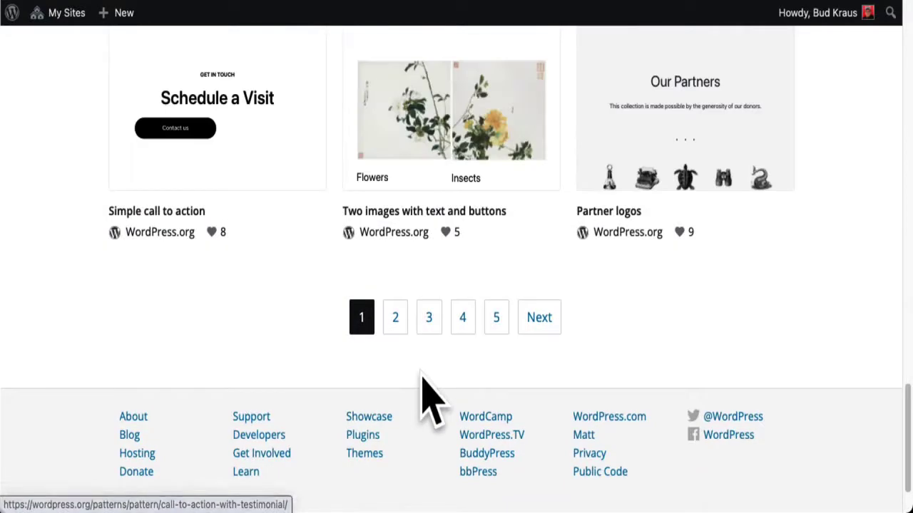
scroll(525, 324, up, 20)
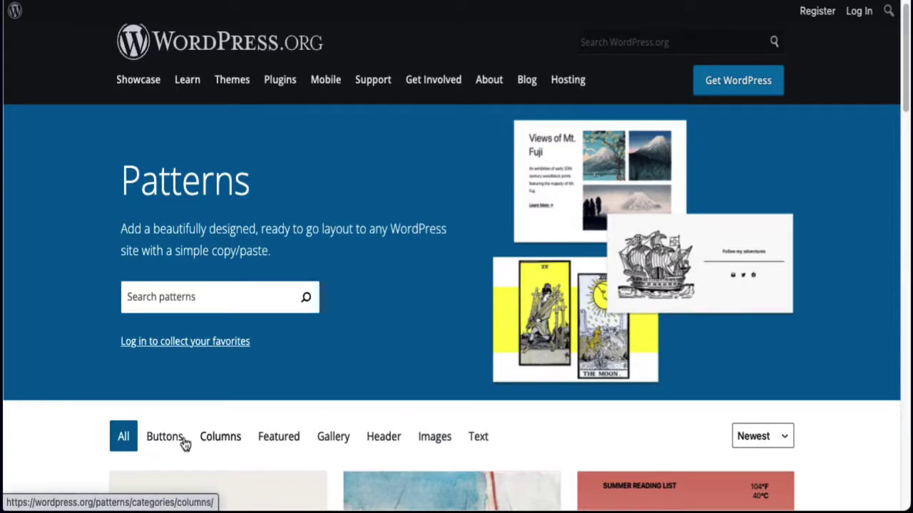
Filter the pattern directory to the Columns category and look over the listed patterns
click(223, 446)
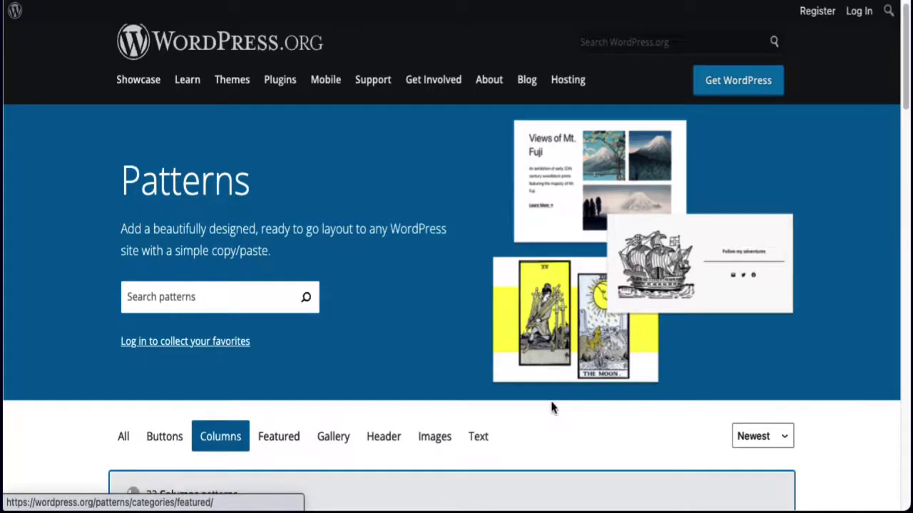
scroll(551, 407, down, 2)
scroll(551, 407, down, 5)
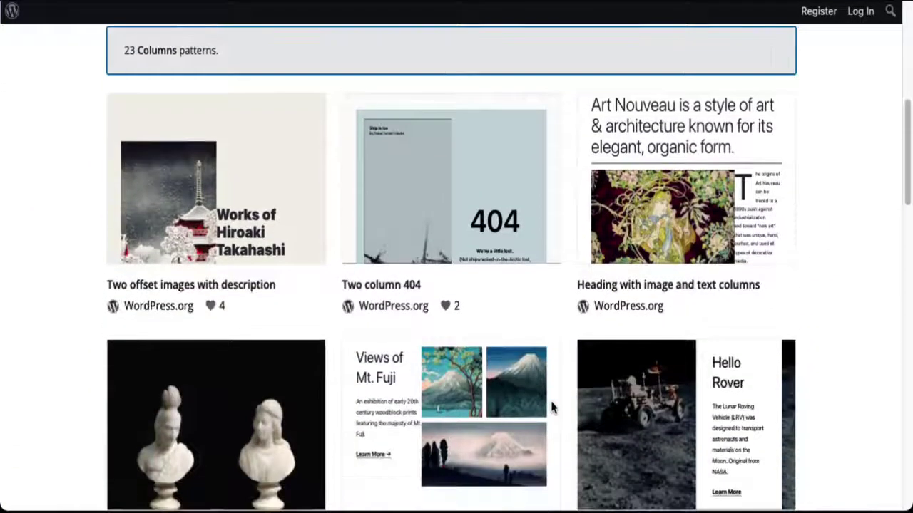
scroll(551, 408, down, 1)
mouse_move(475, 357)
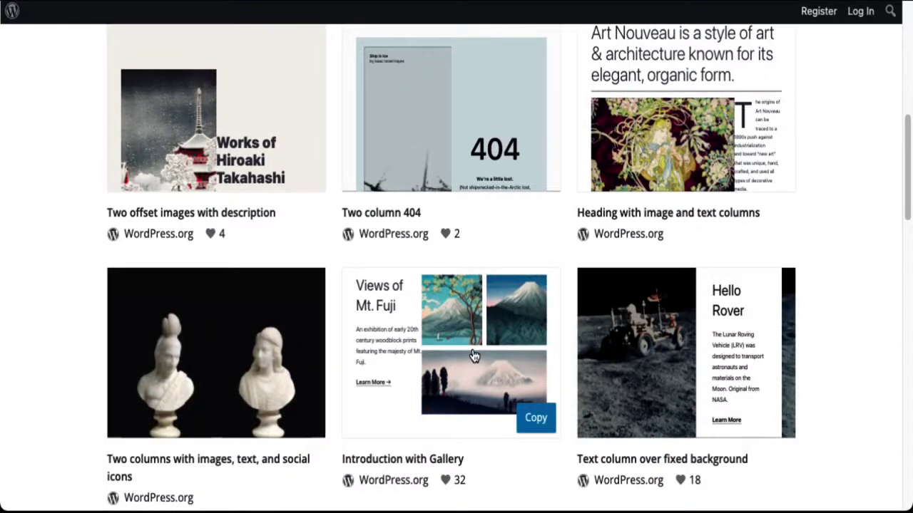
mouse_move(218, 109)
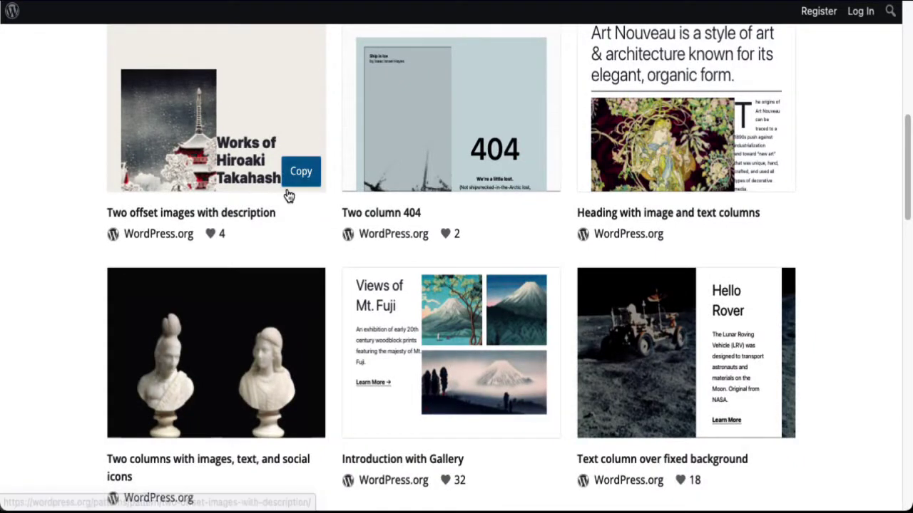
mouse_move(457, 137)
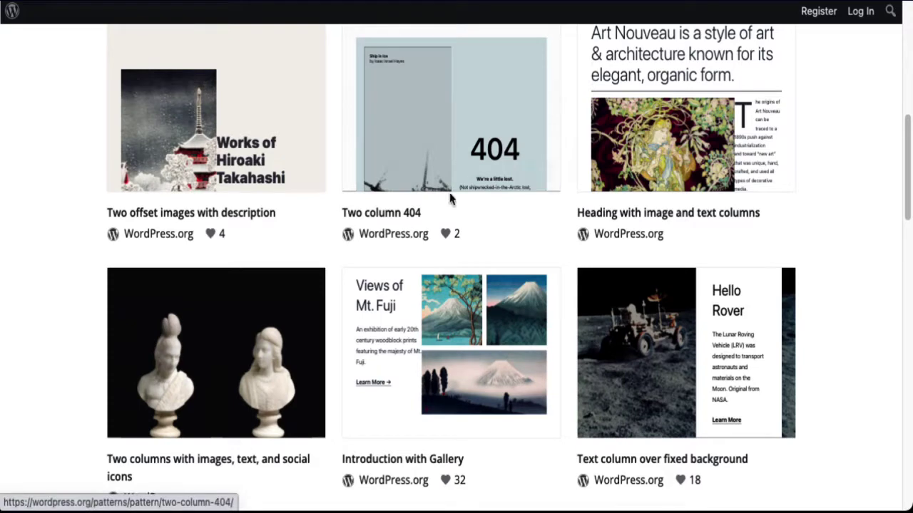
Open the details of the "Introduction with Gallery" pattern and examine its preview
mouse_move(442, 296)
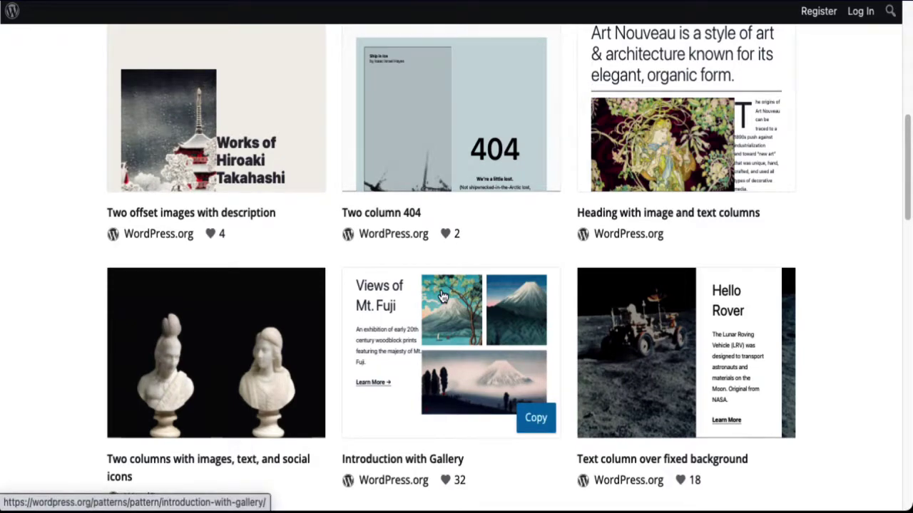
click(441, 290)
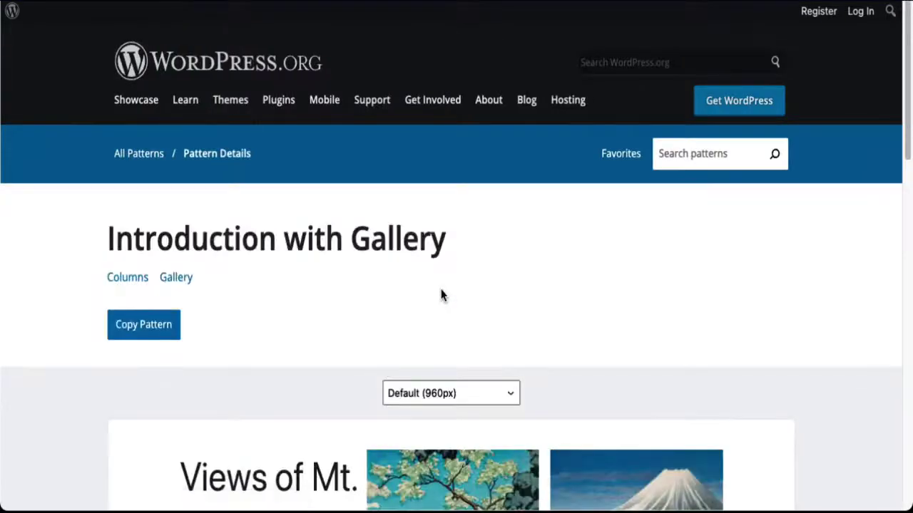
scroll(556, 294, down, 1)
scroll(558, 300, down, 3)
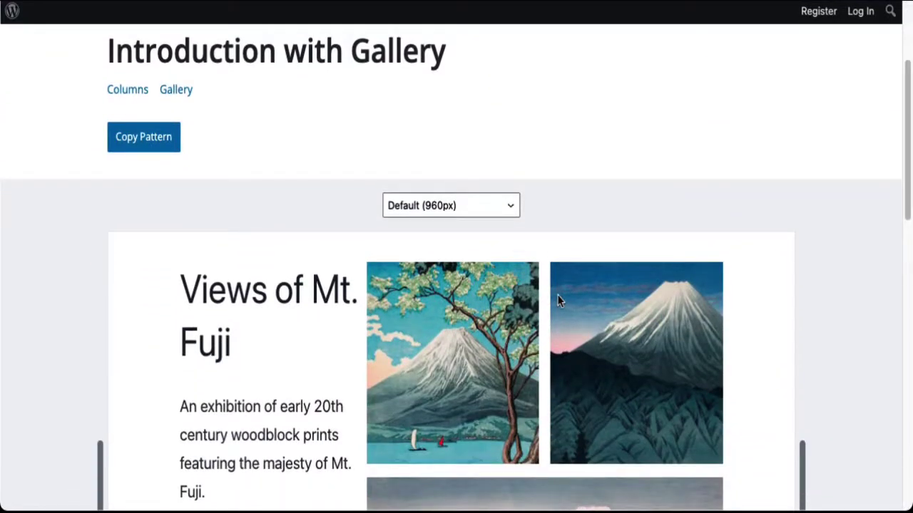
Copy the "Introduction with Gallery" pattern from the directory and paste it into the empty body of the new page
scroll(558, 300, down, 2)
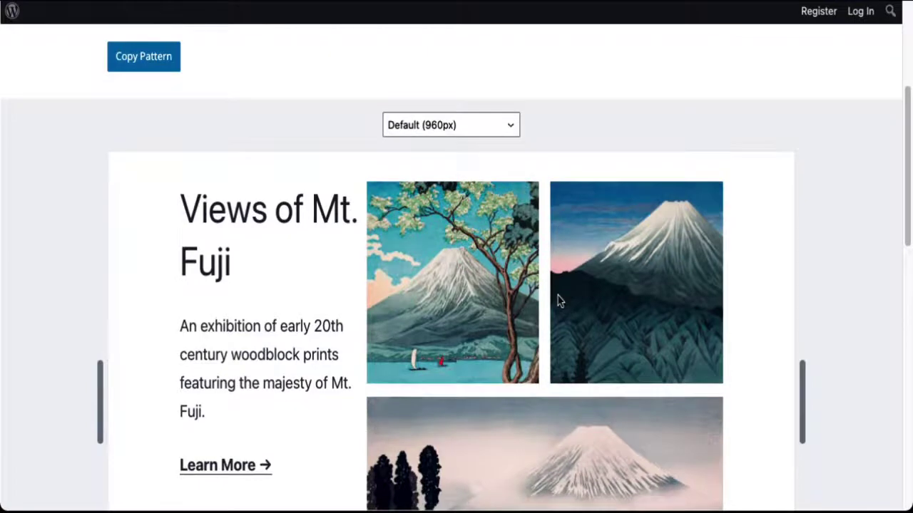
scroll(559, 300, down, 3)
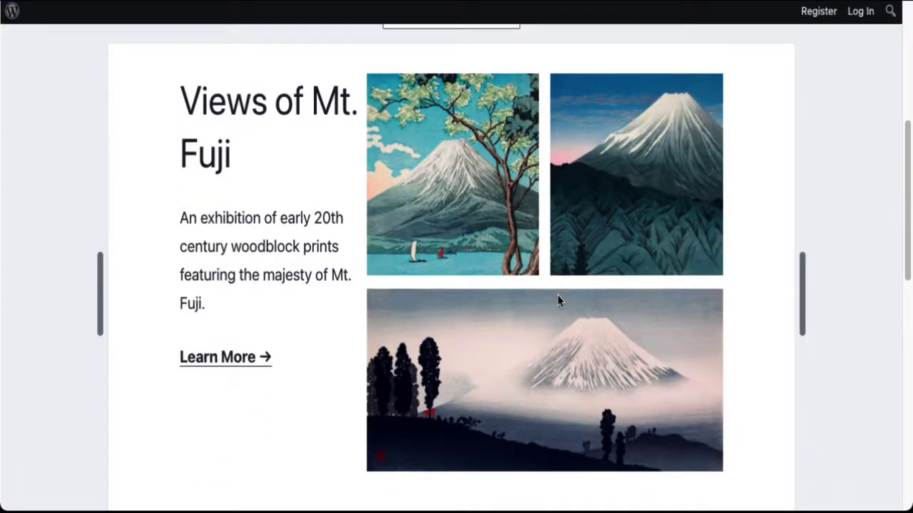
scroll(558, 301, down, 3)
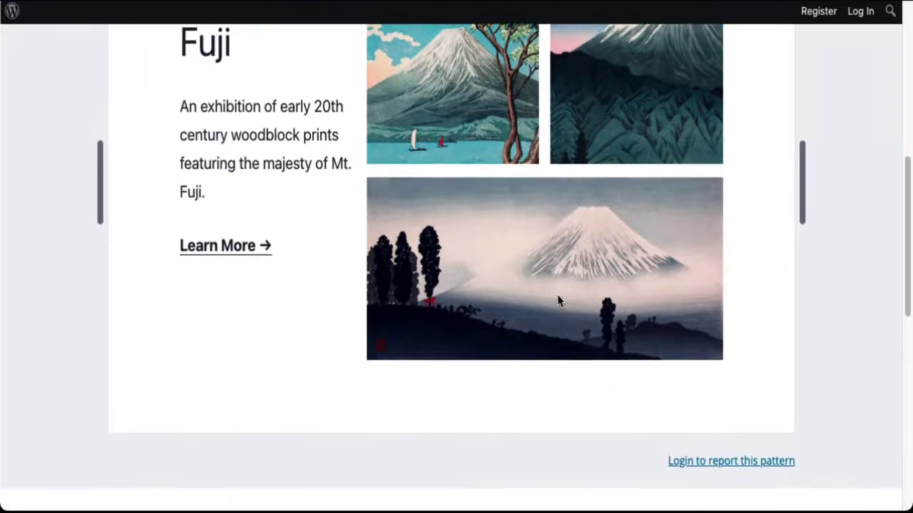
scroll(558, 300, up, 9)
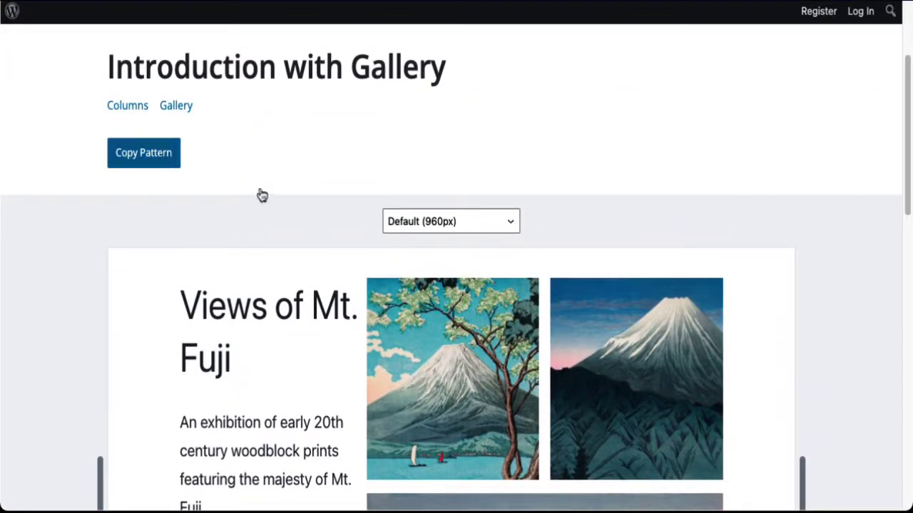
click(153, 156)
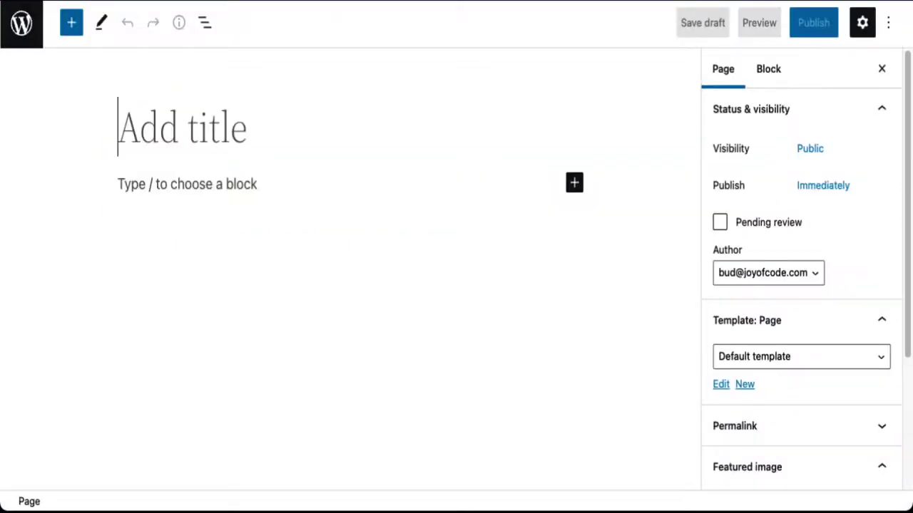
click(144, 179)
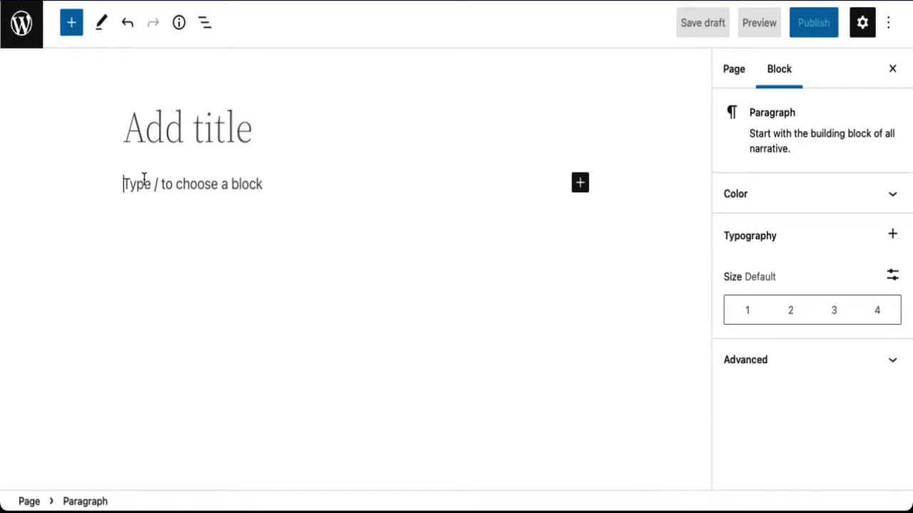
key(ctrl+v)
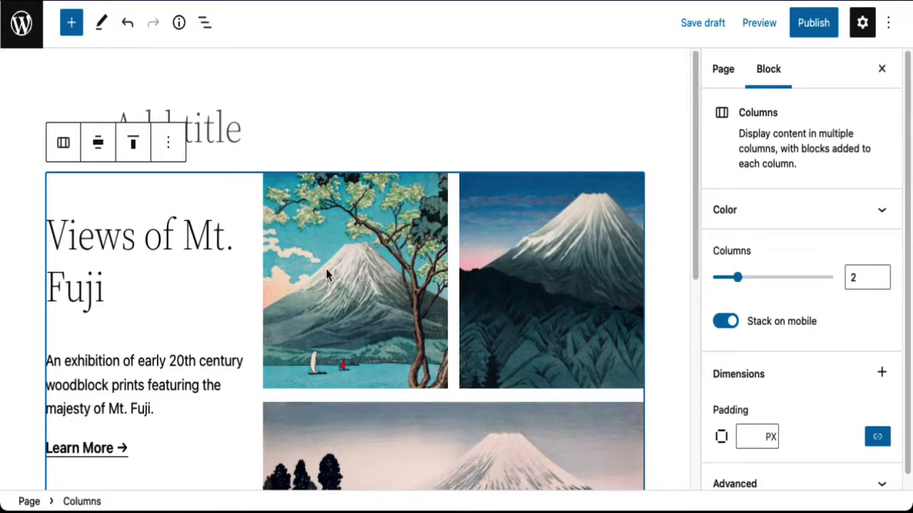
Inspect the pasted pattern's blocks by selecting its first gallery image and the "Views of Mt. Fuji" heading
scroll(326, 271, down, 1)
click(341, 204)
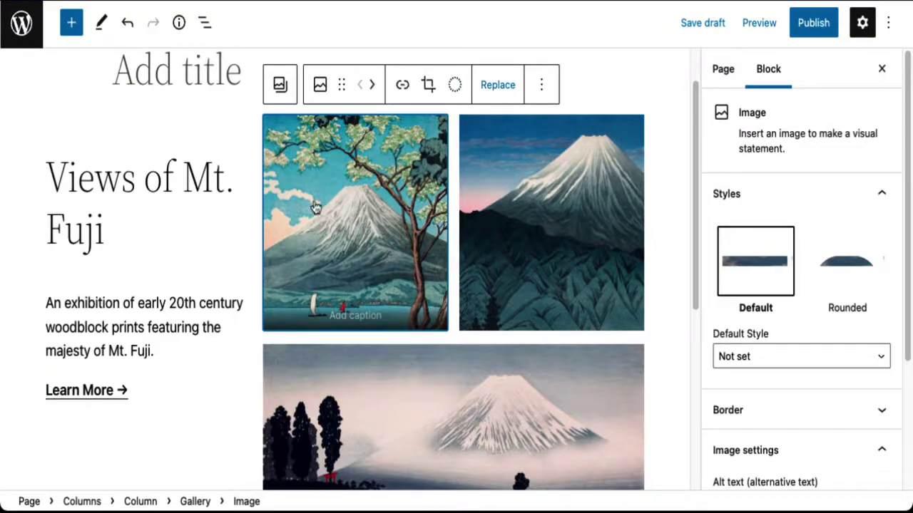
click(145, 176)
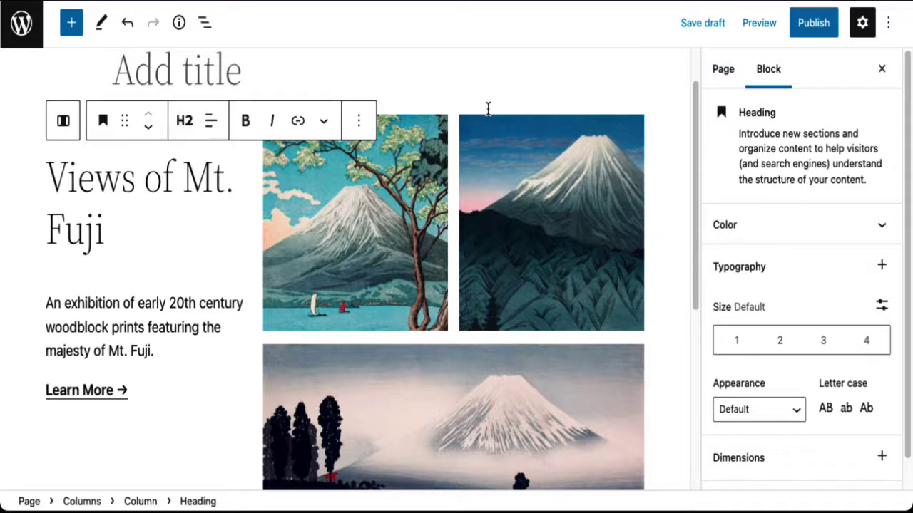
scroll(488, 110, down, 2)
scroll(487, 108, up, 4)
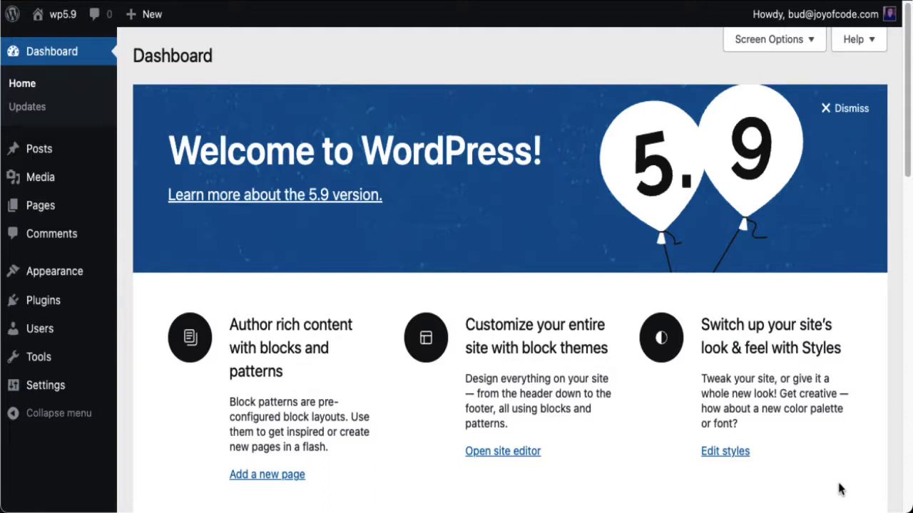
Open the site editor from the dashboard and look through the Page template from header to footer
mouse_move(57, 273)
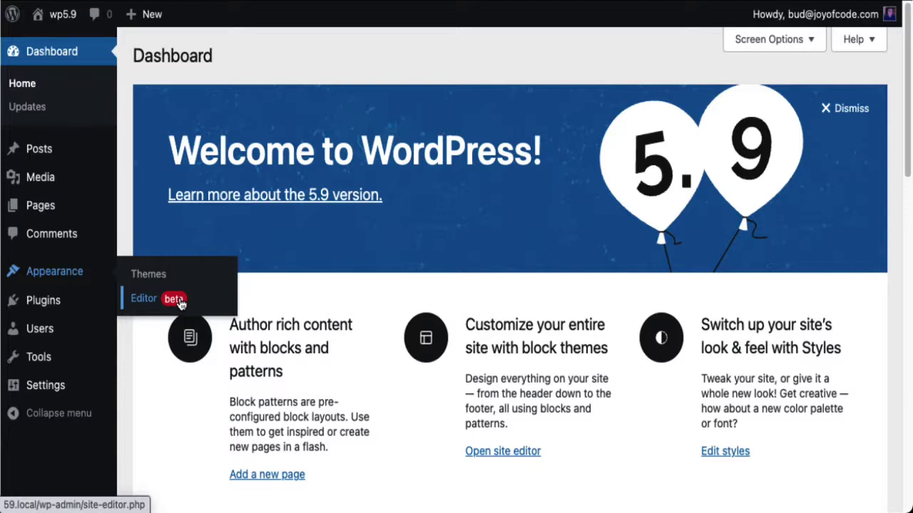
click(145, 302)
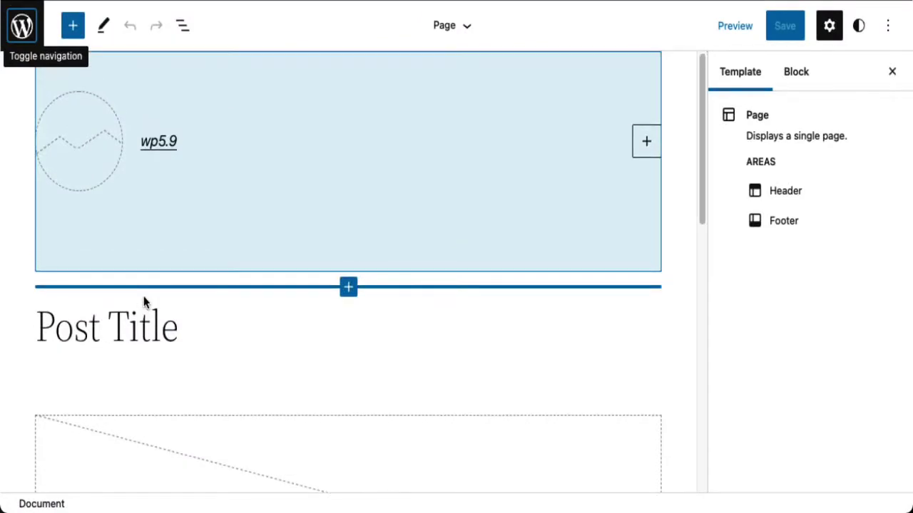
scroll(143, 296, down, 1)
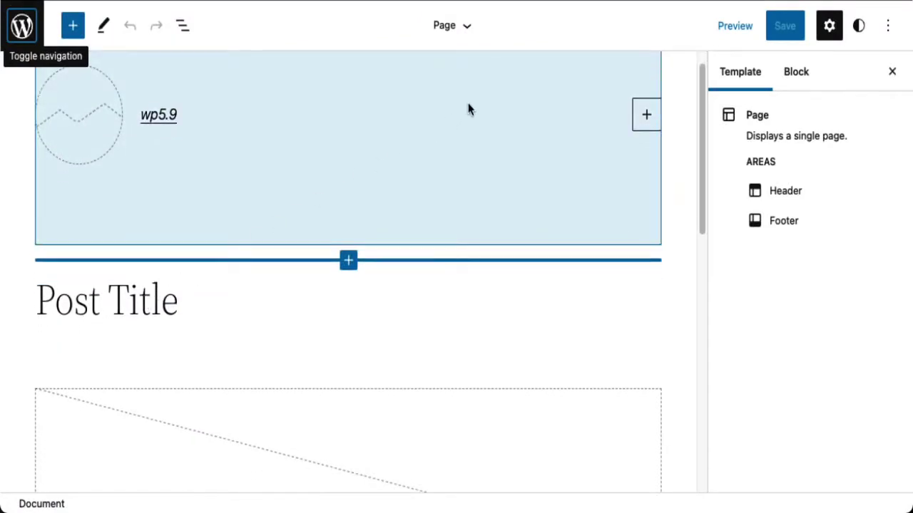
scroll(468, 108, down, 5)
scroll(502, 246, down, 4)
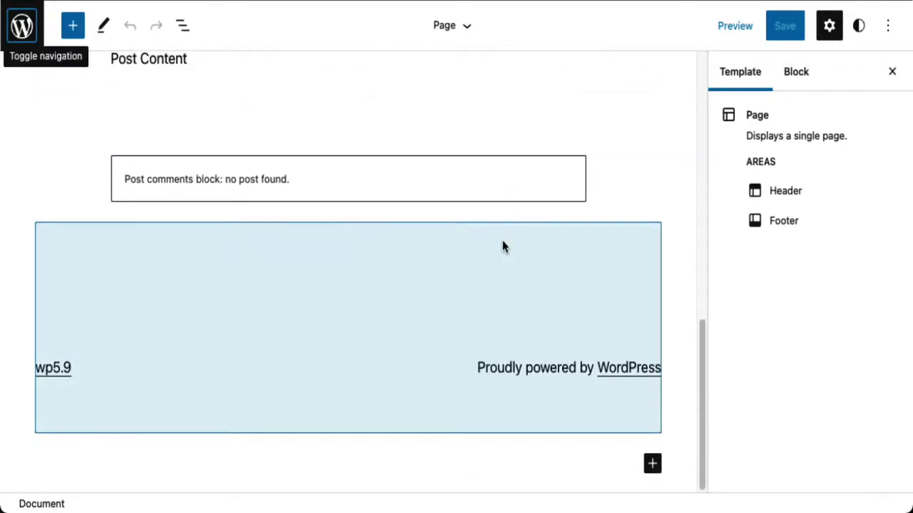
scroll(349, 289, up, 10)
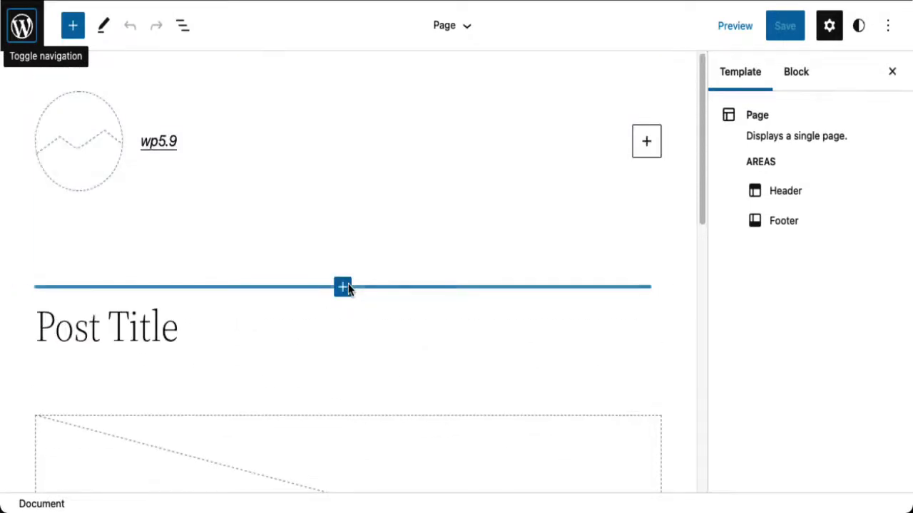
Show the template's block list and collapse its Header, Group and Footer entries
click(182, 27)
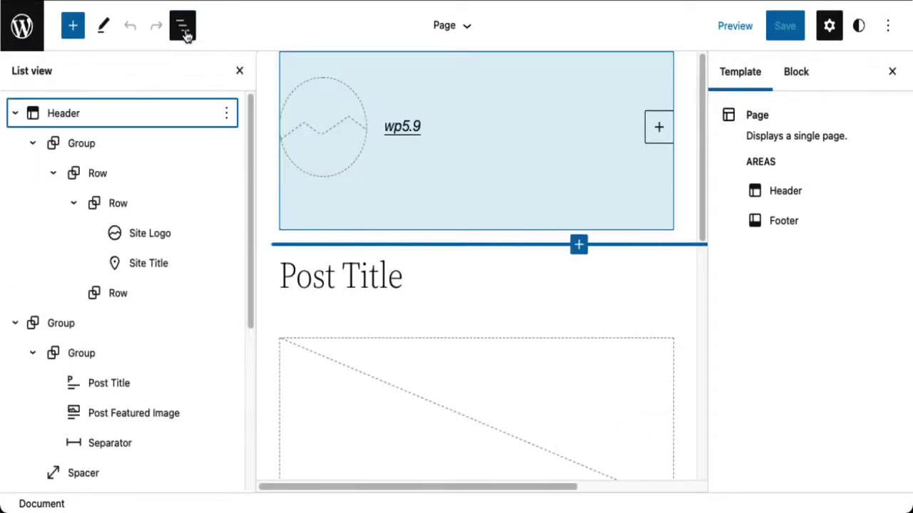
click(12, 113)
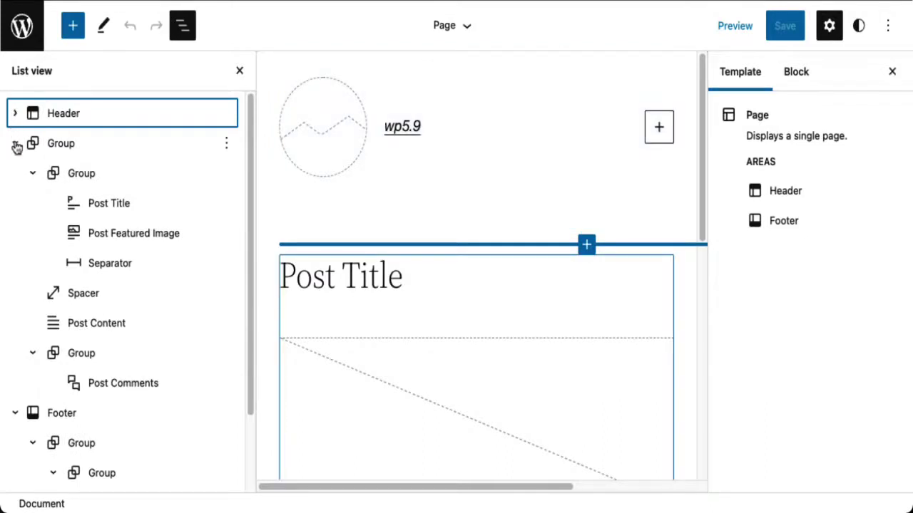
click(15, 144)
click(15, 173)
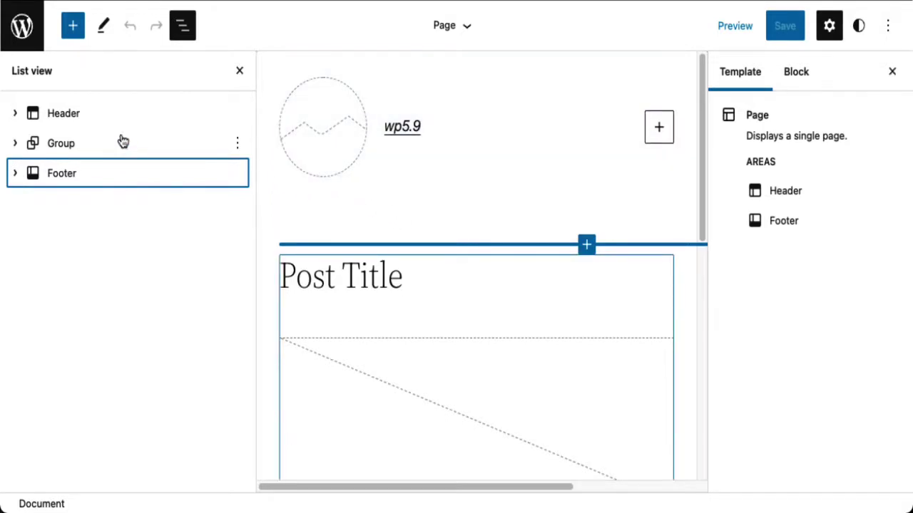
Select the Header area and the Footer area in turn to examine each one in the Page template
click(165, 115)
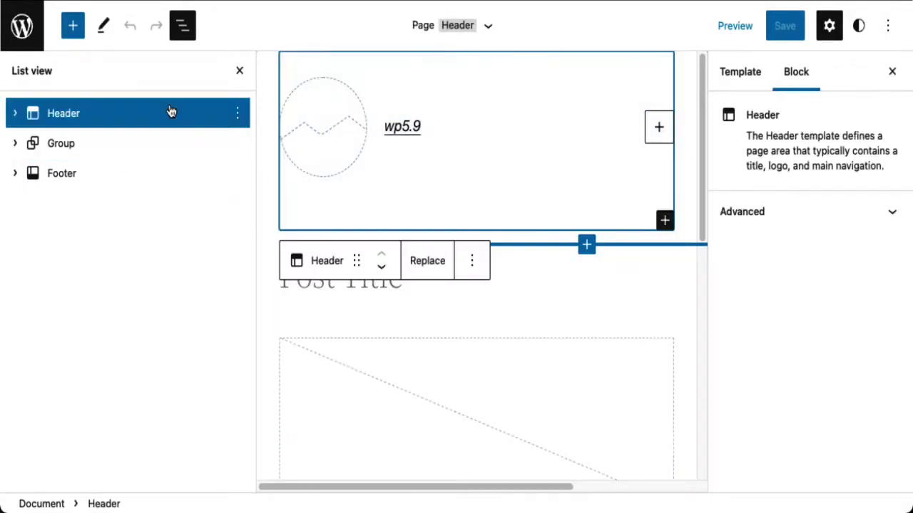
click(124, 176)
scroll(555, 339, up, 5)
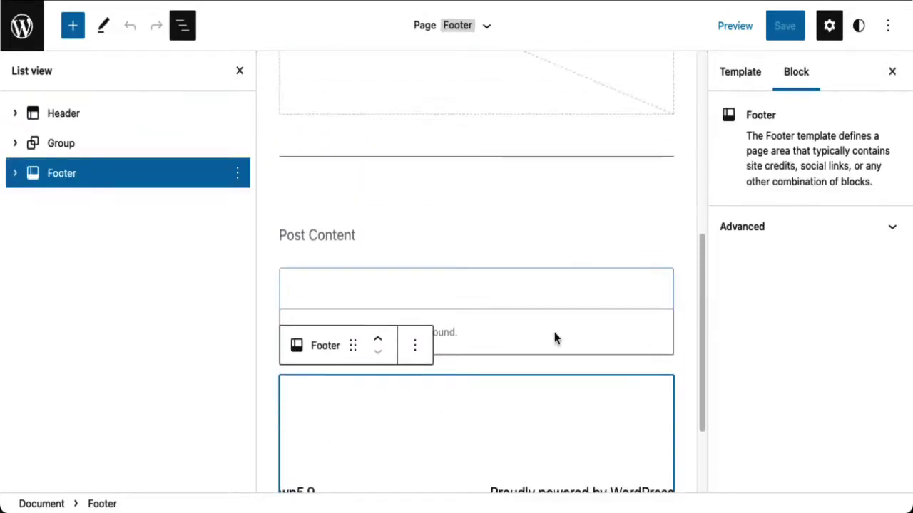
Open the site's list of templates and look through it from Single Post to Archive and back
click(27, 29)
click(84, 209)
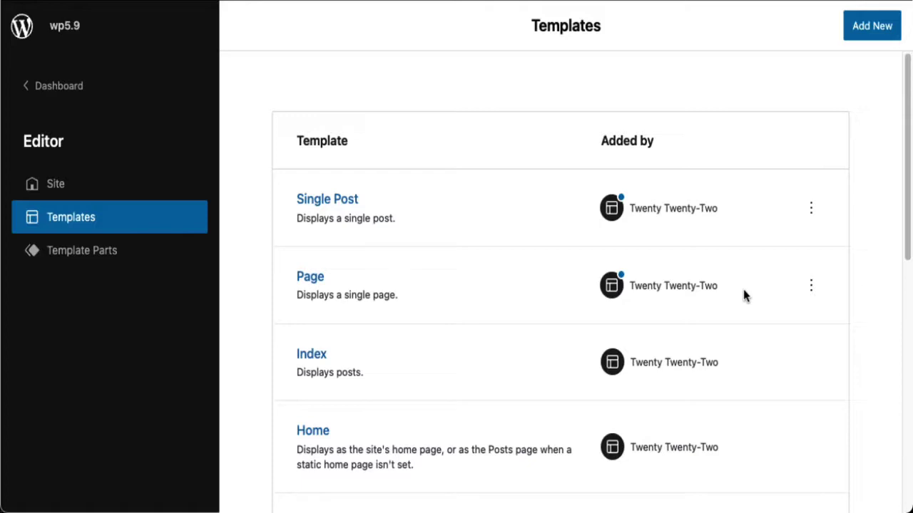
scroll(744, 296, down, 3)
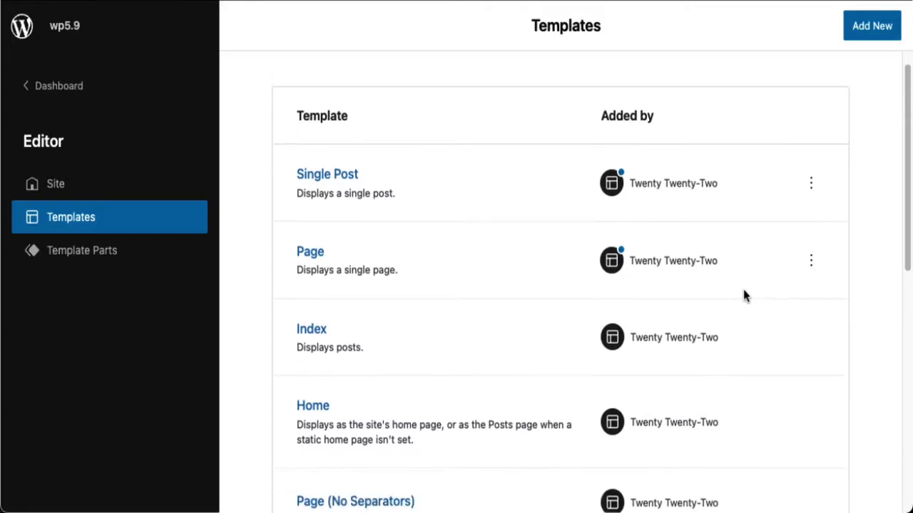
scroll(744, 296, down, 5)
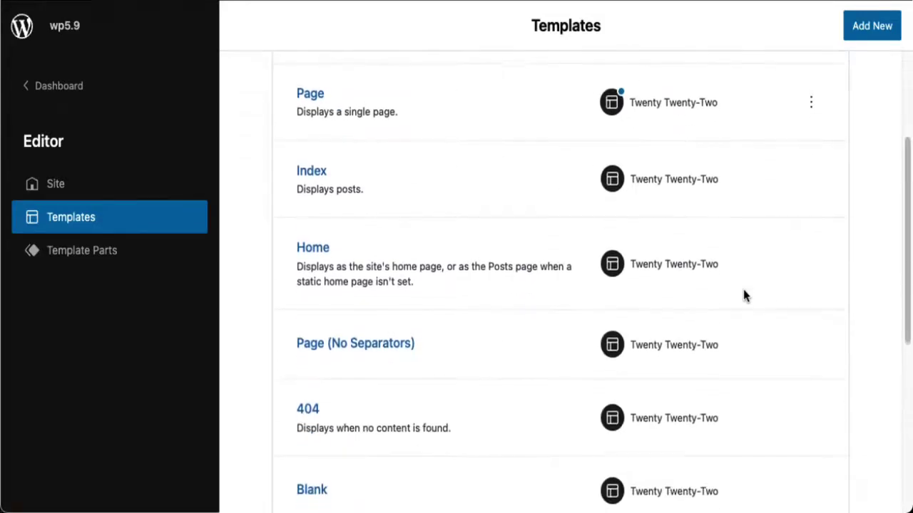
scroll(743, 296, down, 6)
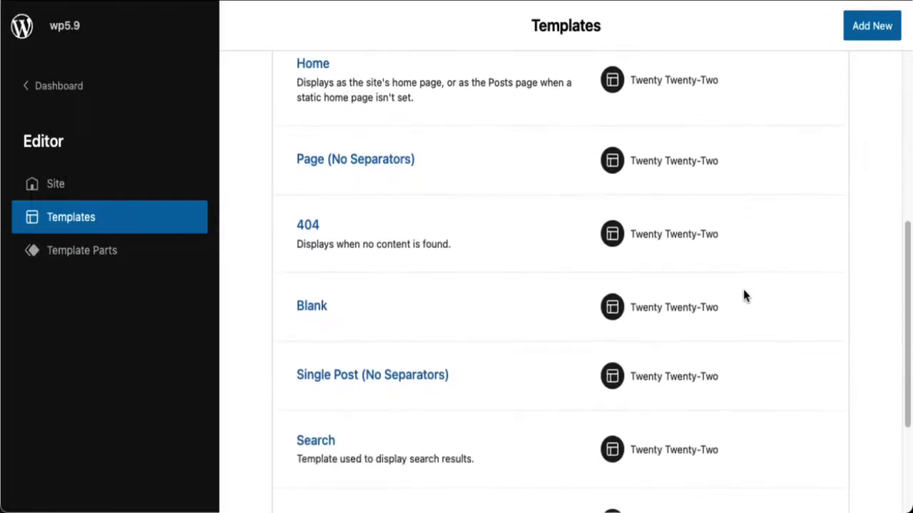
scroll(744, 296, down, 2)
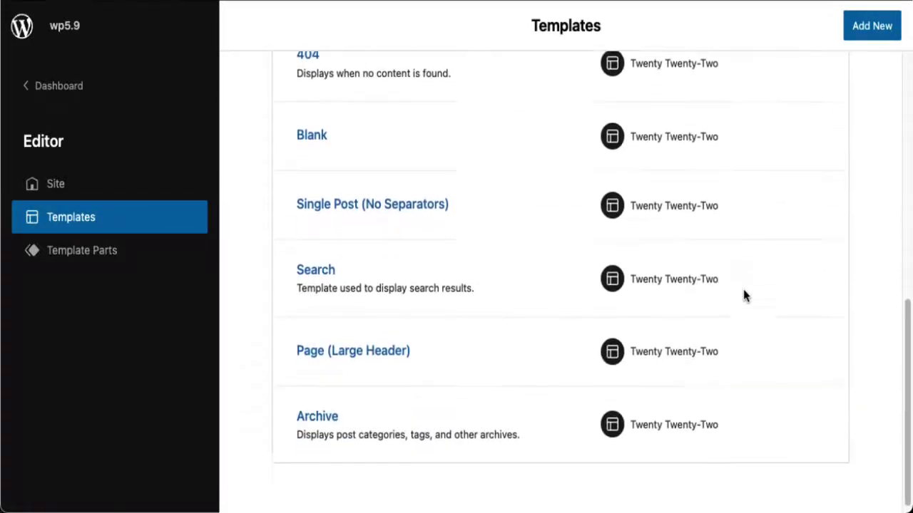
scroll(460, 335, up, 15)
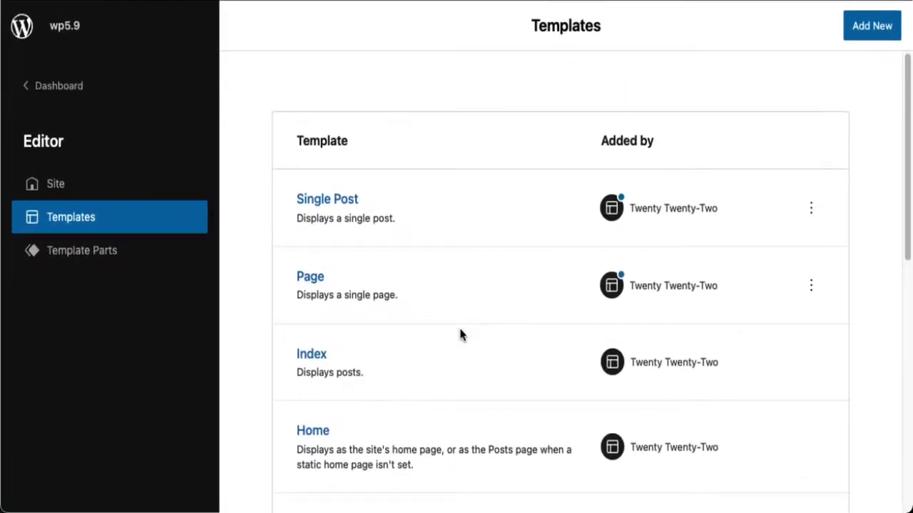
Open the list of template parts, view the Header part in the editor, and return to the list
click(81, 257)
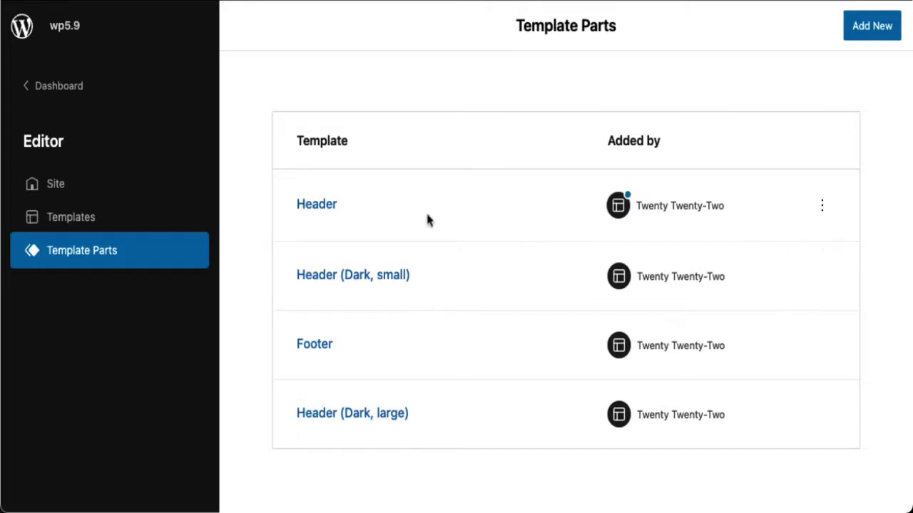
click(317, 206)
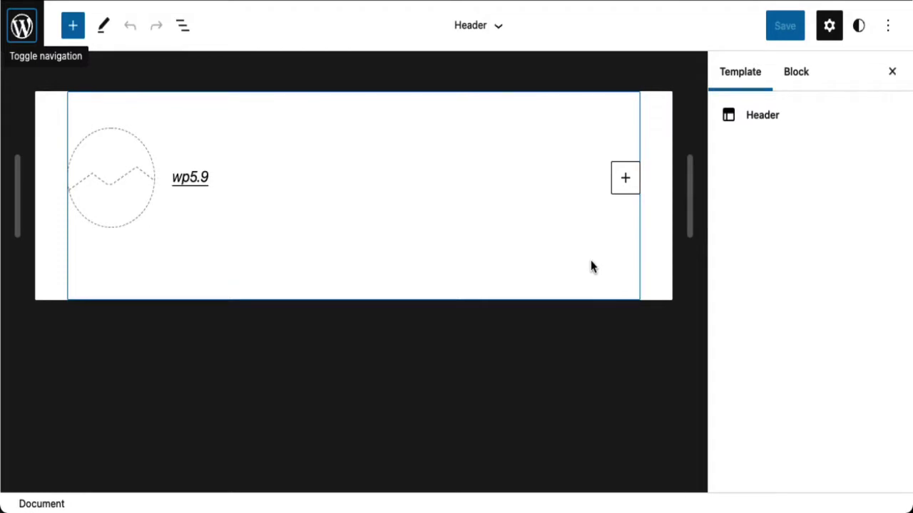
click(22, 23)
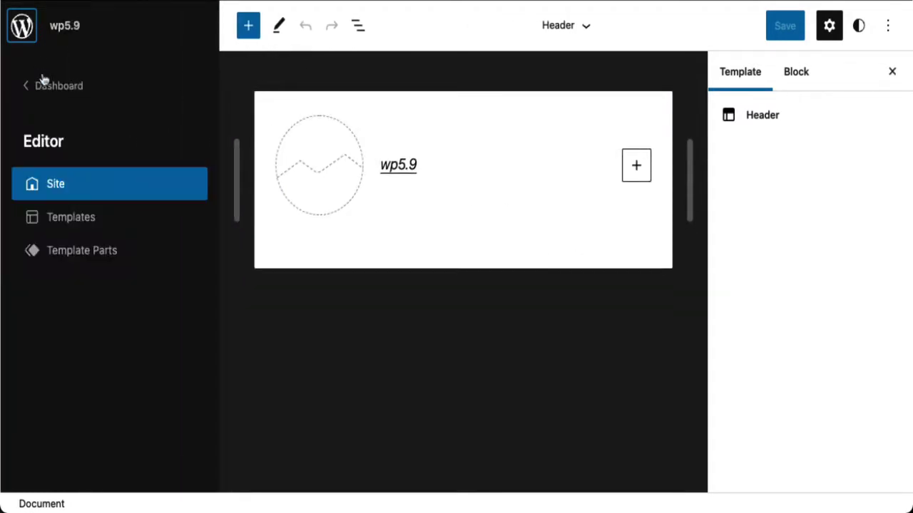
click(84, 244)
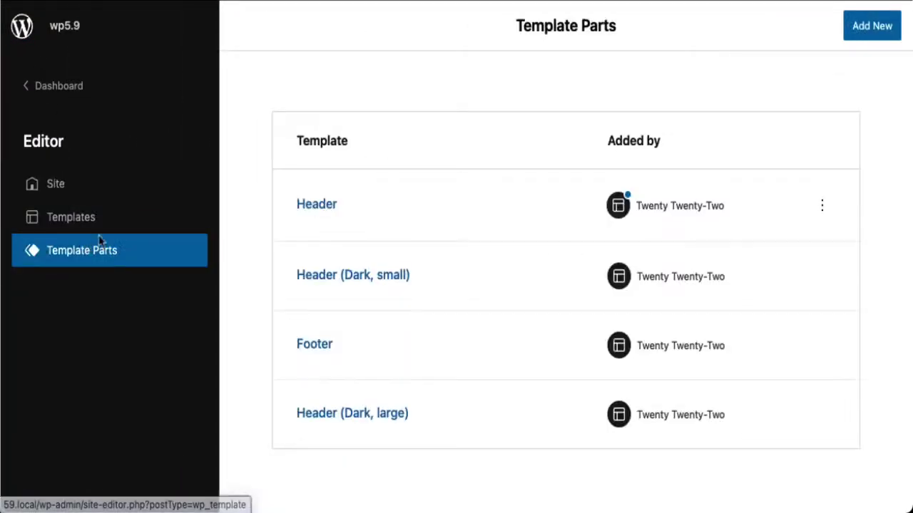
Create a new template part named "bk header" with its area set to Header
click(874, 27)
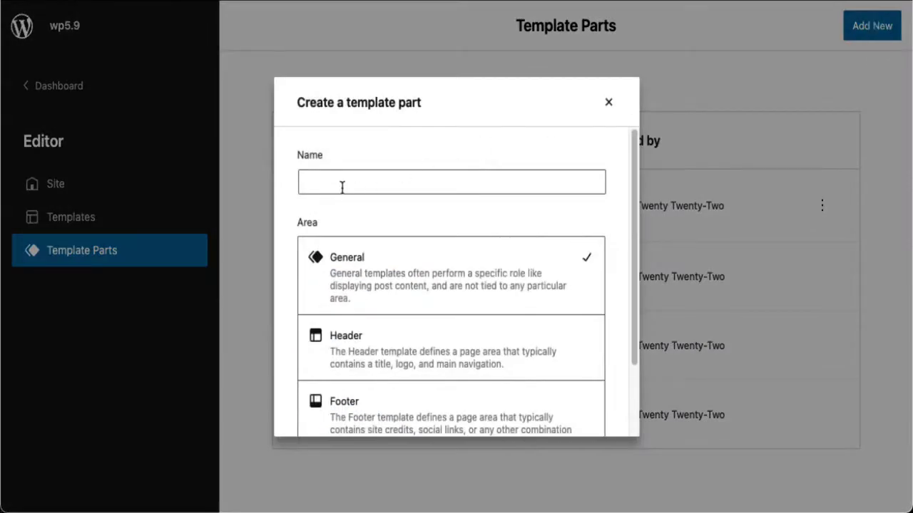
click(342, 187)
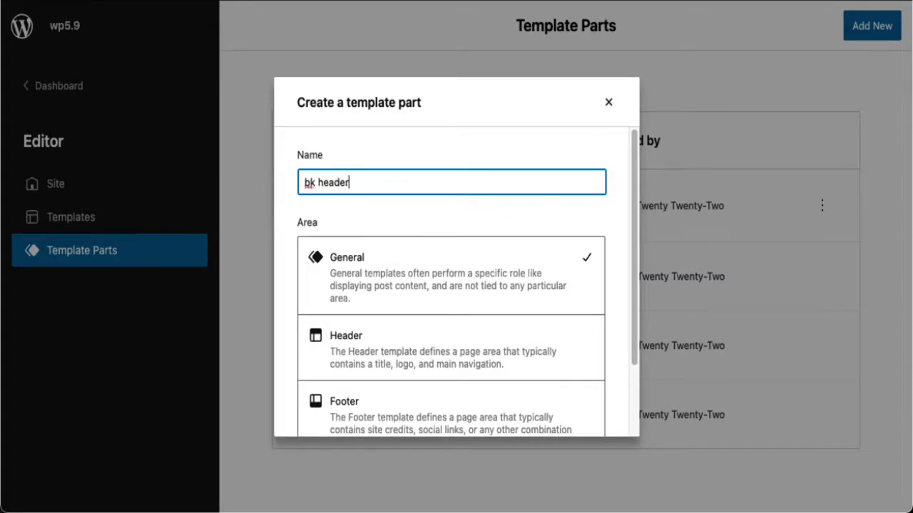
click(490, 333)
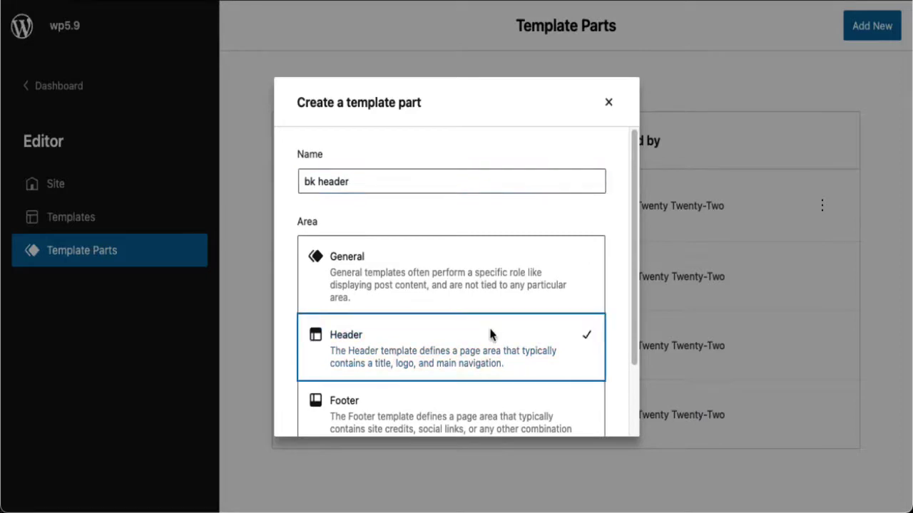
scroll(490, 335, down, 2)
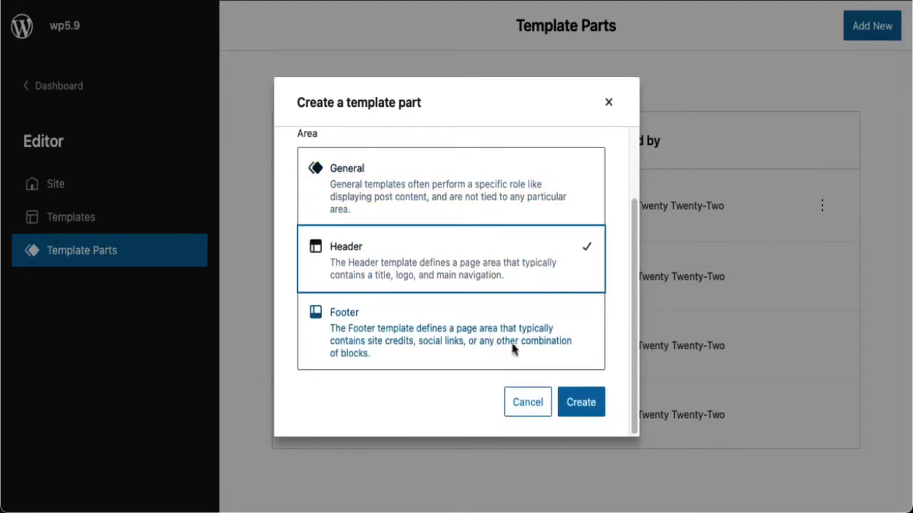
click(590, 402)
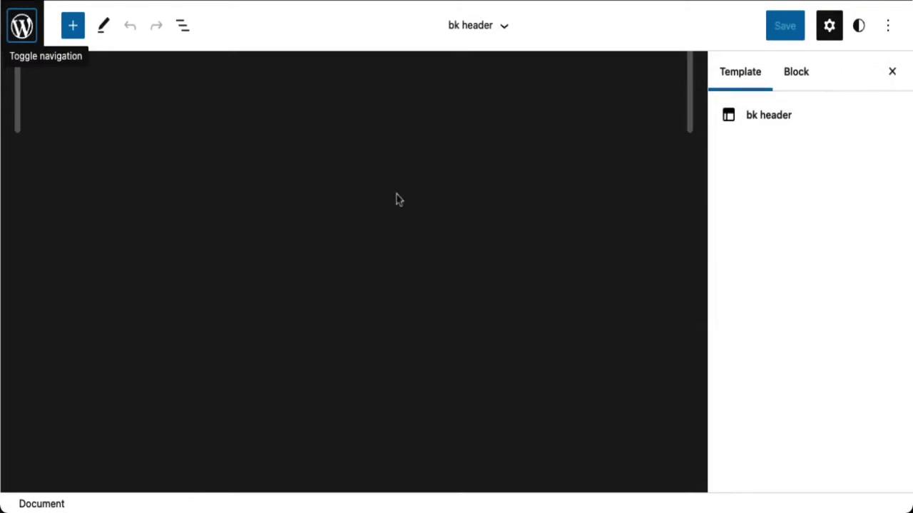
Insert a Cover block into the empty bk header template part
click(74, 27)
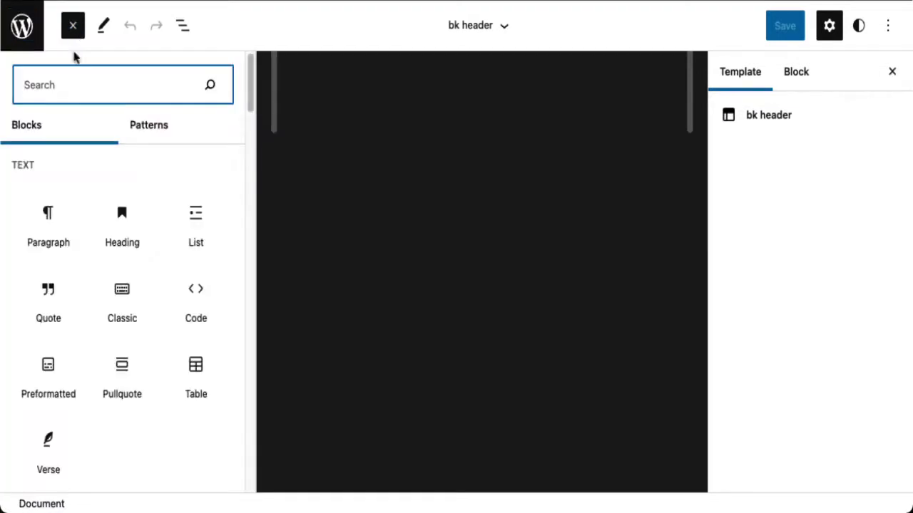
text(cov)
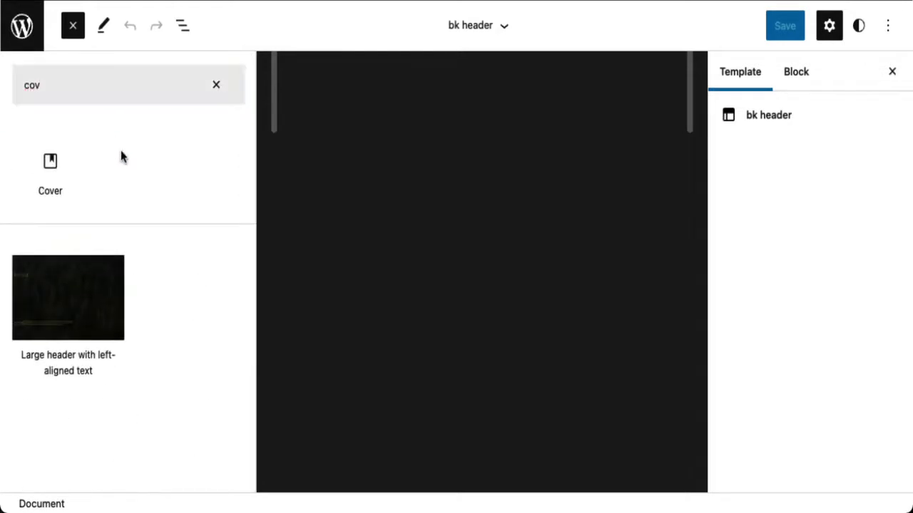
click(63, 161)
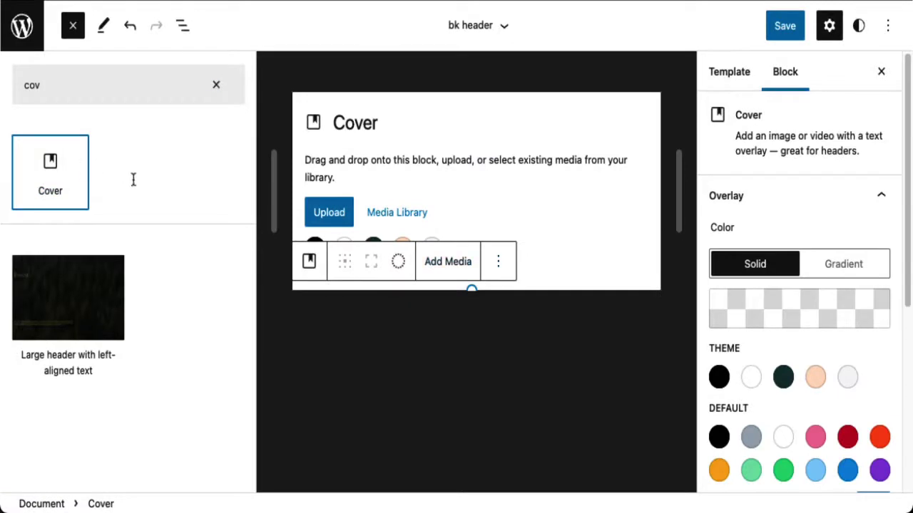
Set the Cover block's background to the image IMG_6995-scaled.jpg from the media library
click(449, 262)
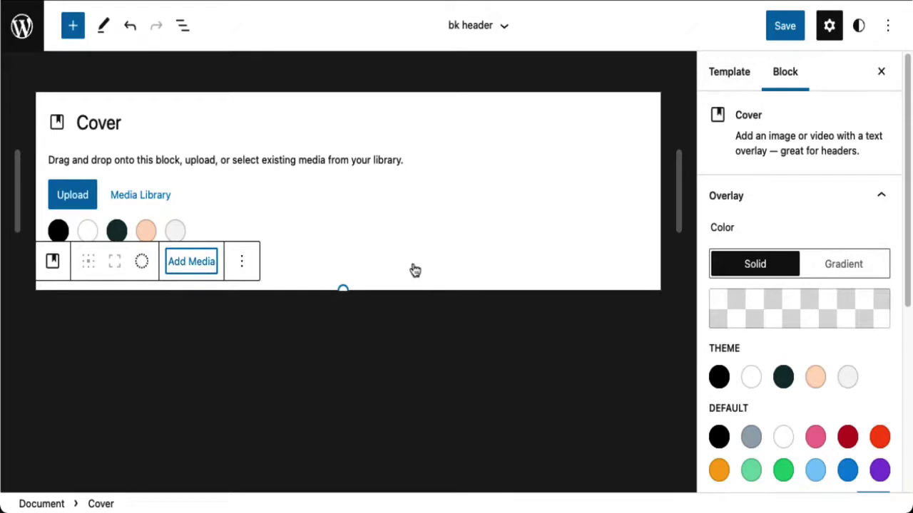
click(193, 264)
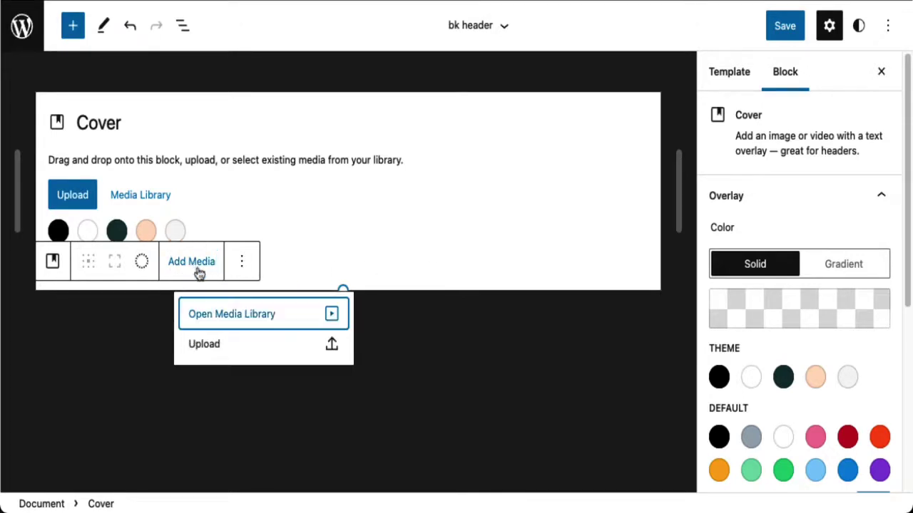
click(279, 325)
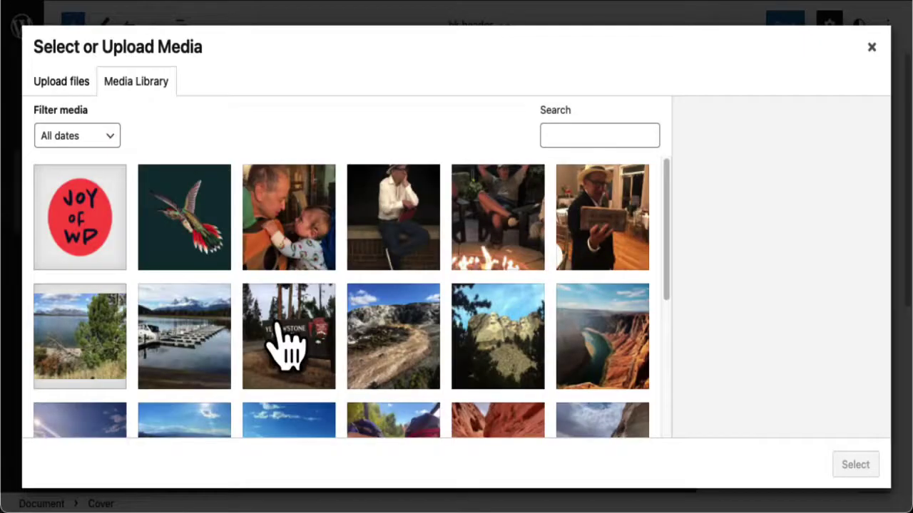
click(405, 334)
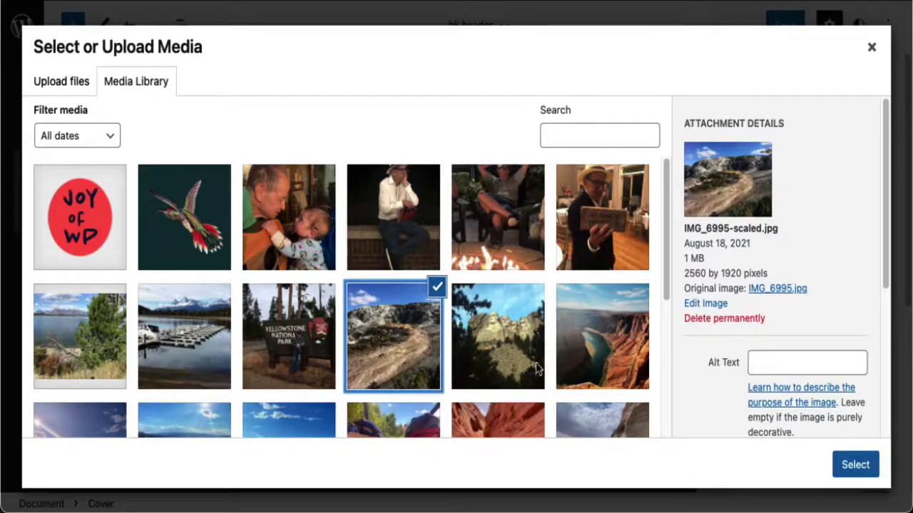
click(853, 465)
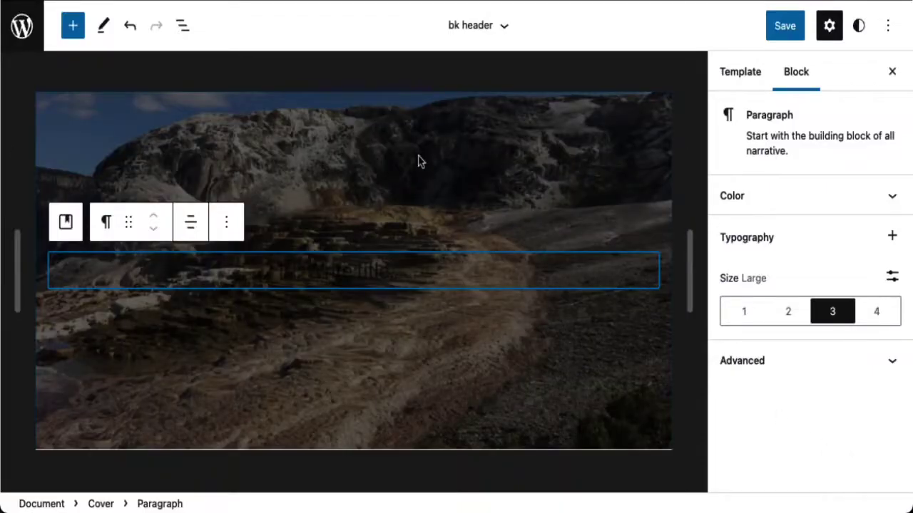
Set the Cover block's overlay opacity to 10
click(65, 222)
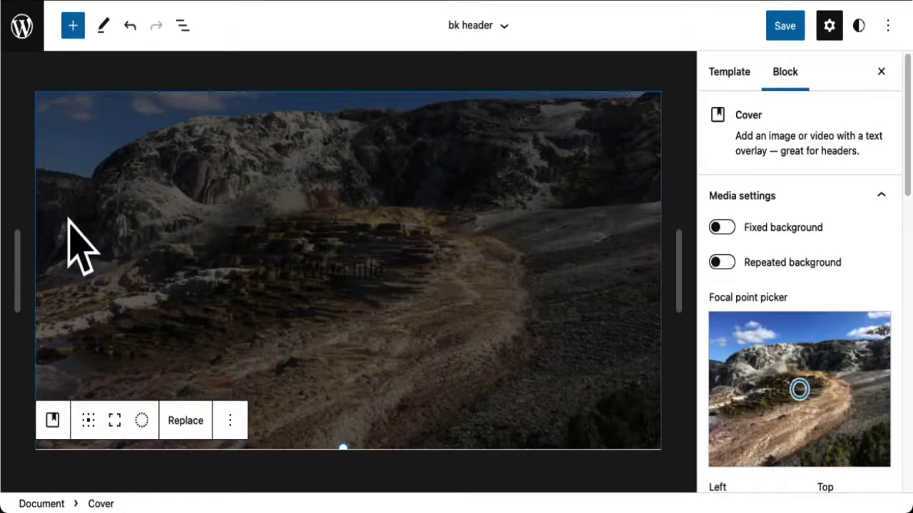
scroll(813, 396, down, 5)
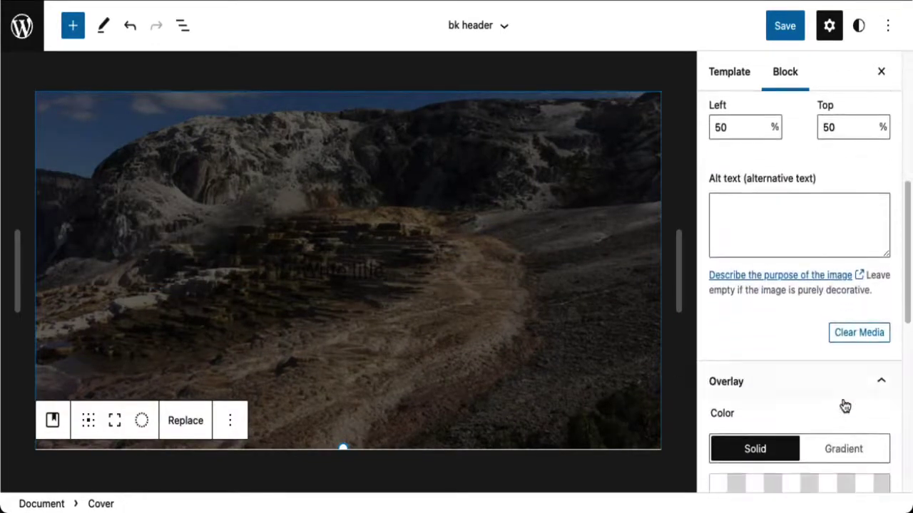
scroll(845, 407, down, 10)
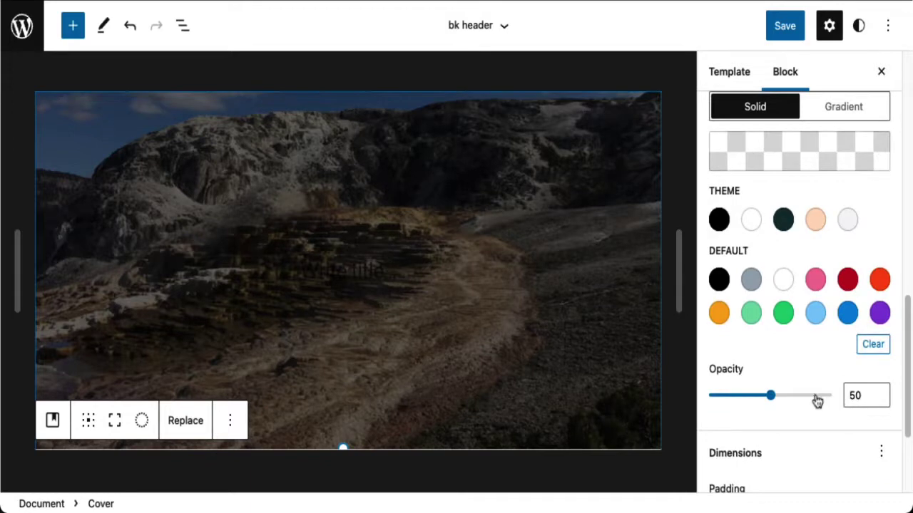
drag(774, 395, 721, 396)
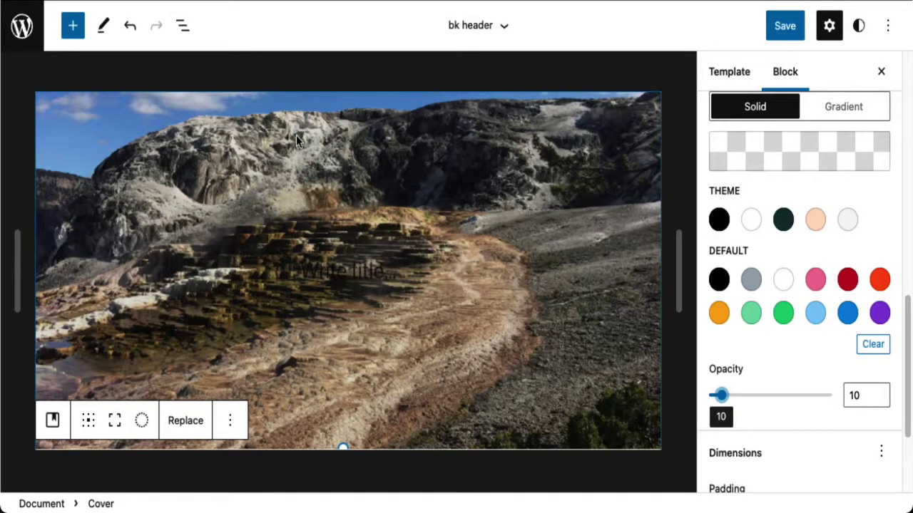
Transform the title placeholder paragraph inside the Cover into a Columns block
click(376, 259)
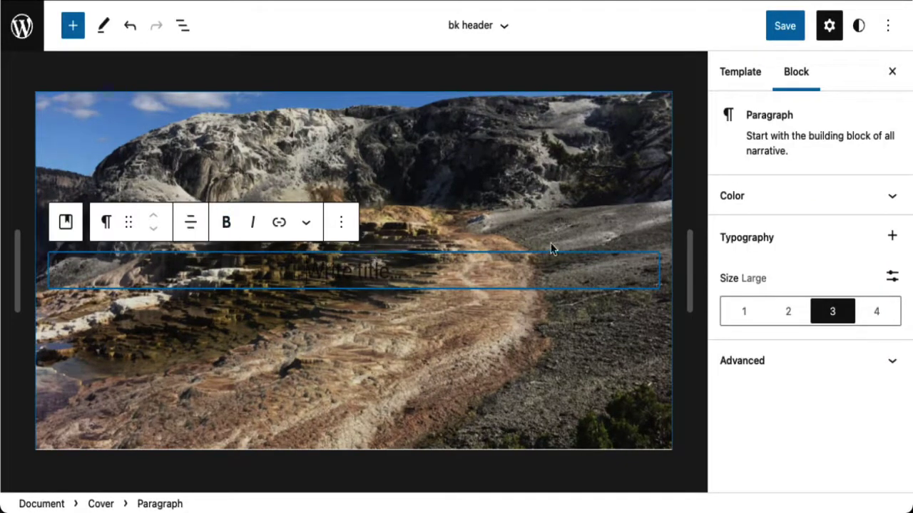
click(107, 221)
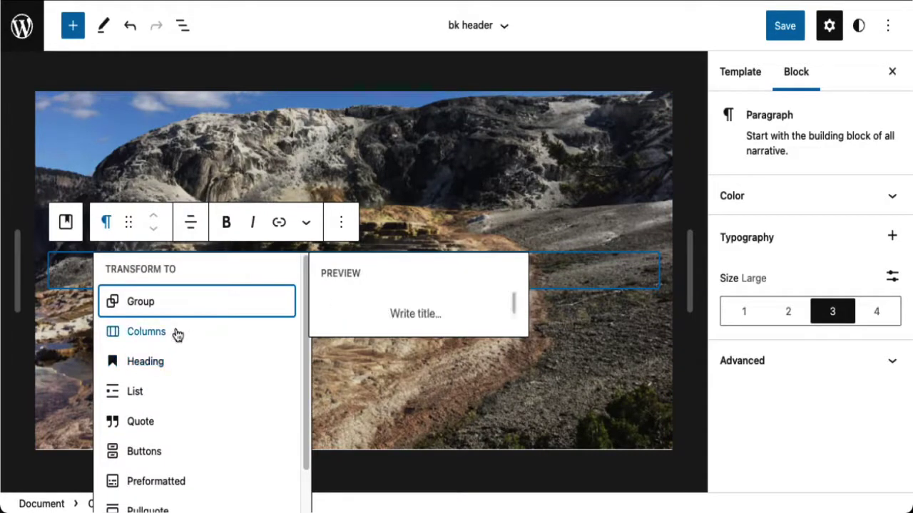
click(146, 331)
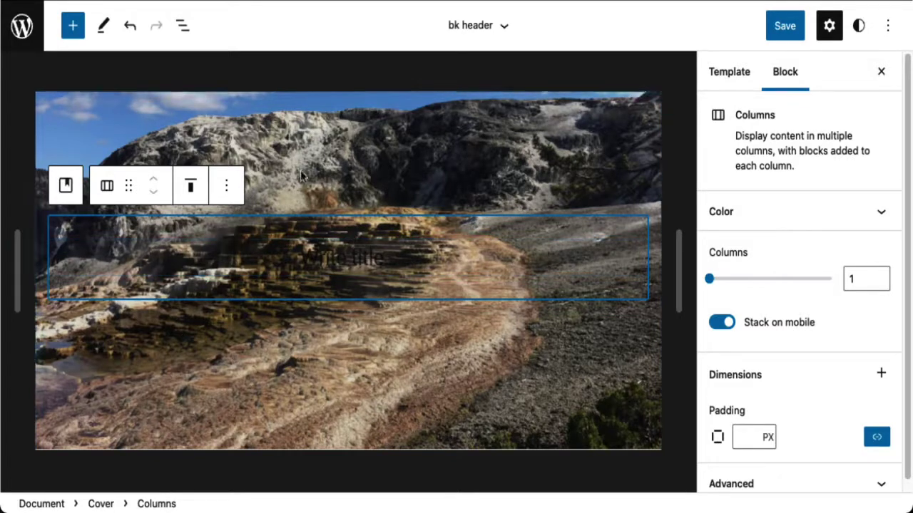
Show the block structure and remove the Paragraph block from the single column
click(187, 32)
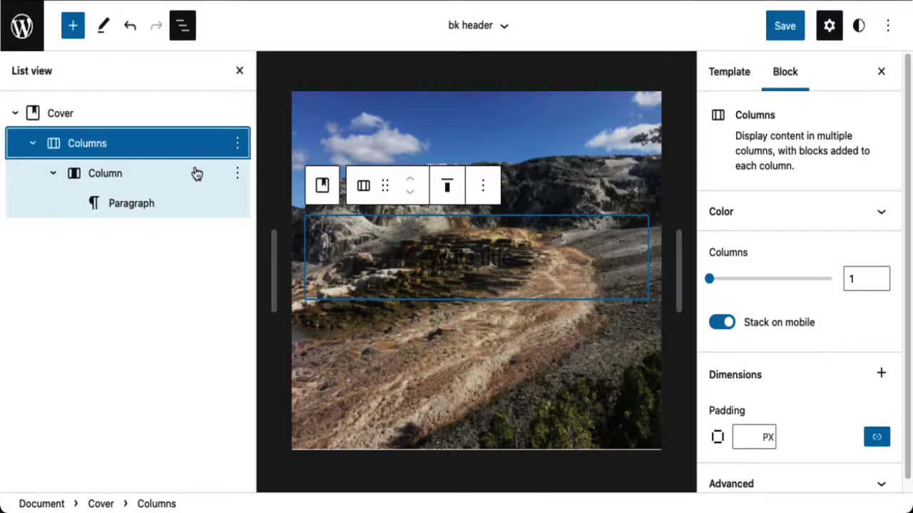
click(203, 208)
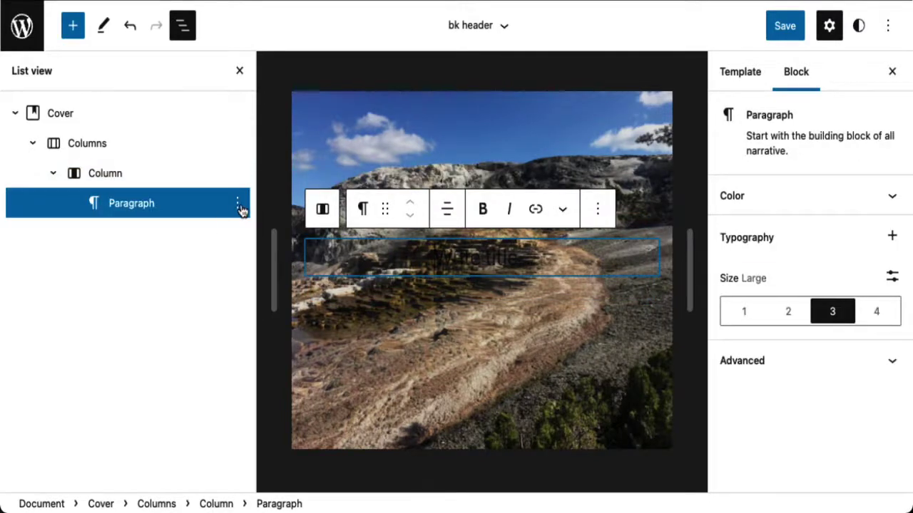
click(237, 206)
scroll(262, 396, down, 1)
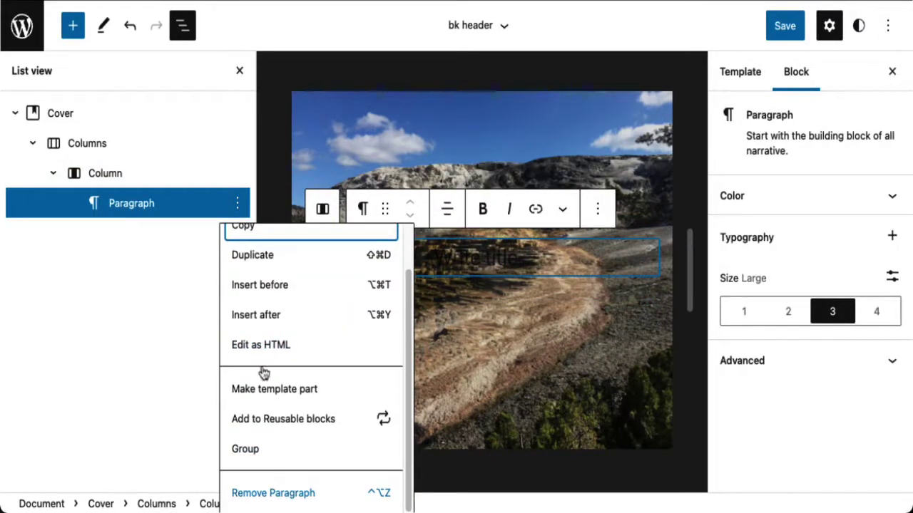
click(277, 494)
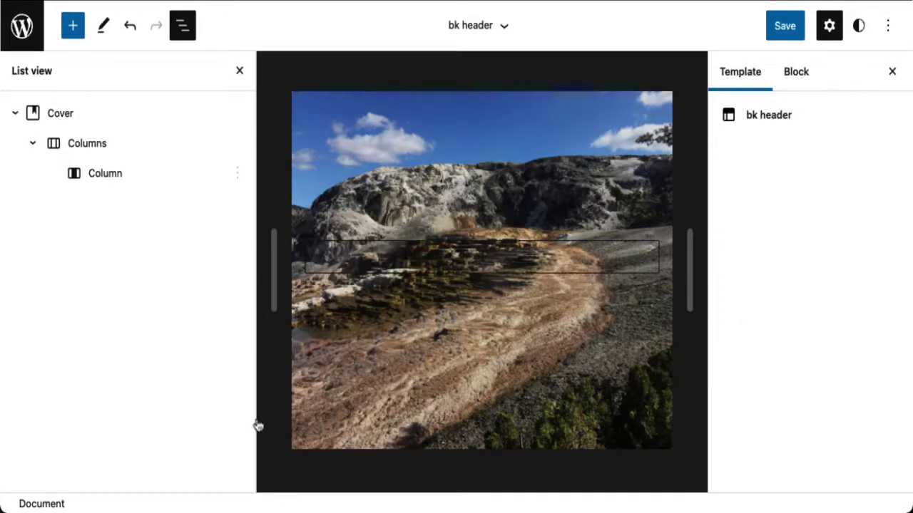
Duplicate the empty column inside the Columns block and hide the block structure
click(181, 172)
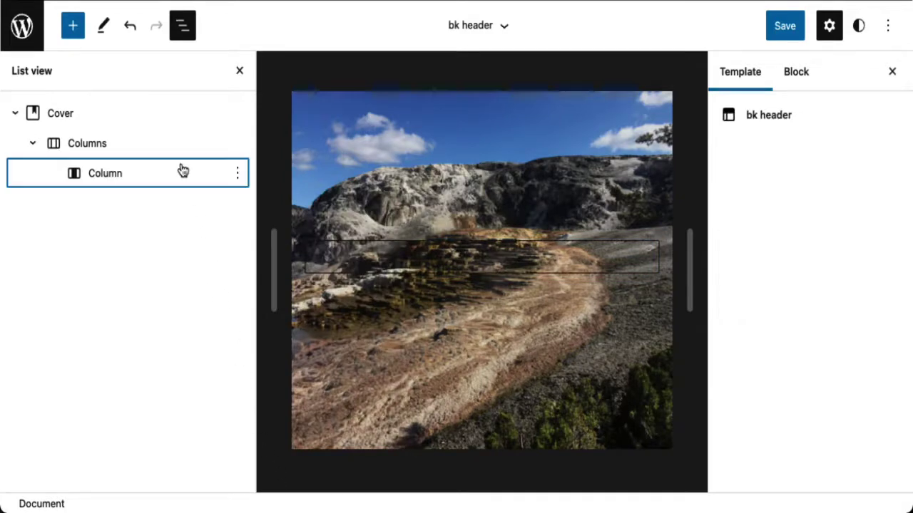
click(237, 176)
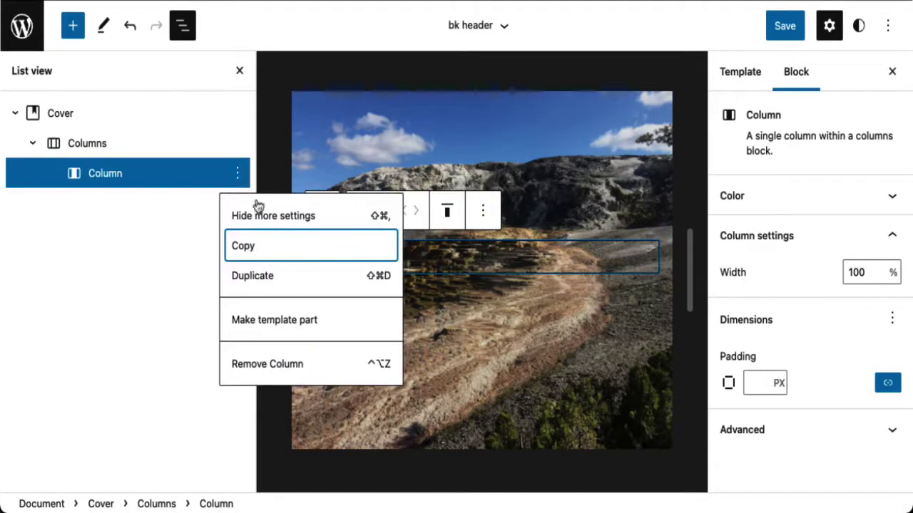
click(318, 277)
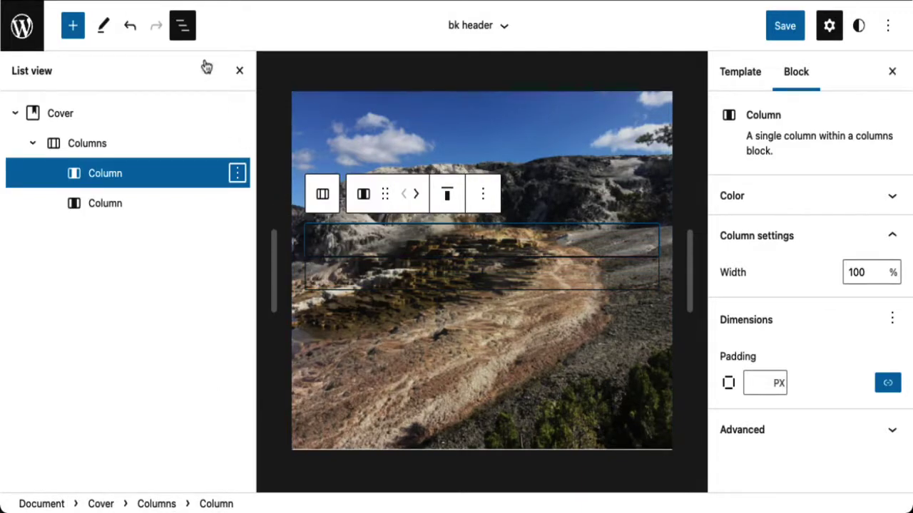
click(183, 27)
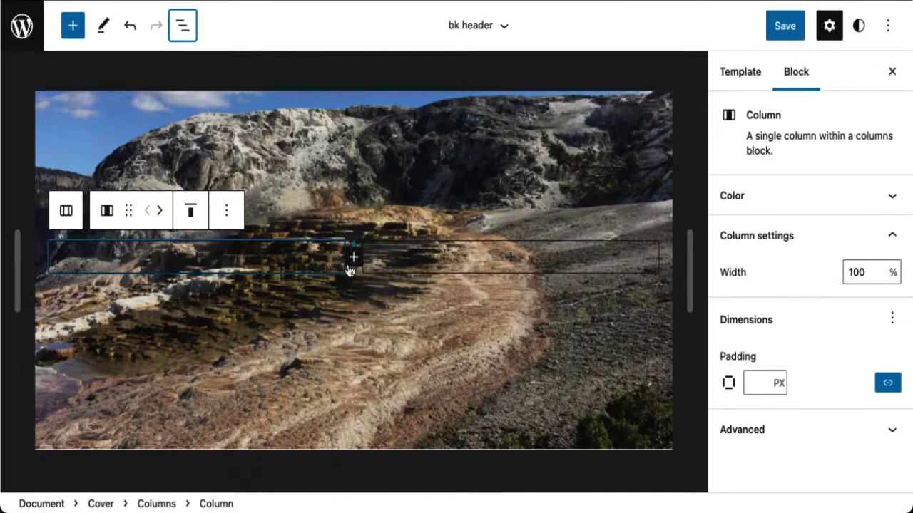
Insert a Site Logo block in the last column and use logo-with-copy-2.png from the media library as its image
click(512, 257)
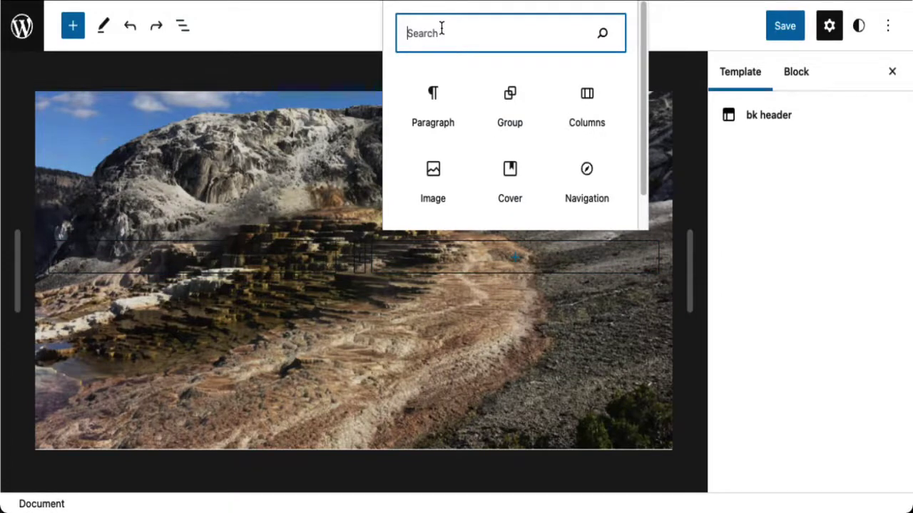
text(site)
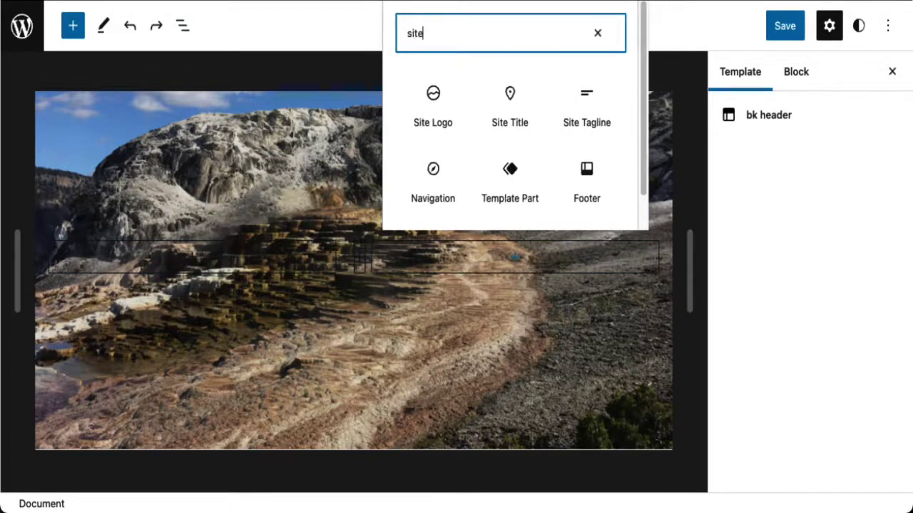
click(440, 96)
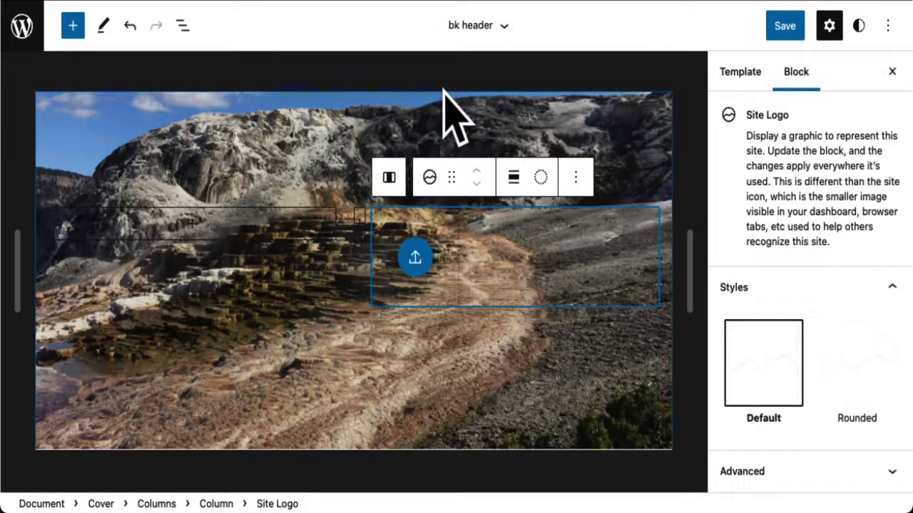
click(419, 256)
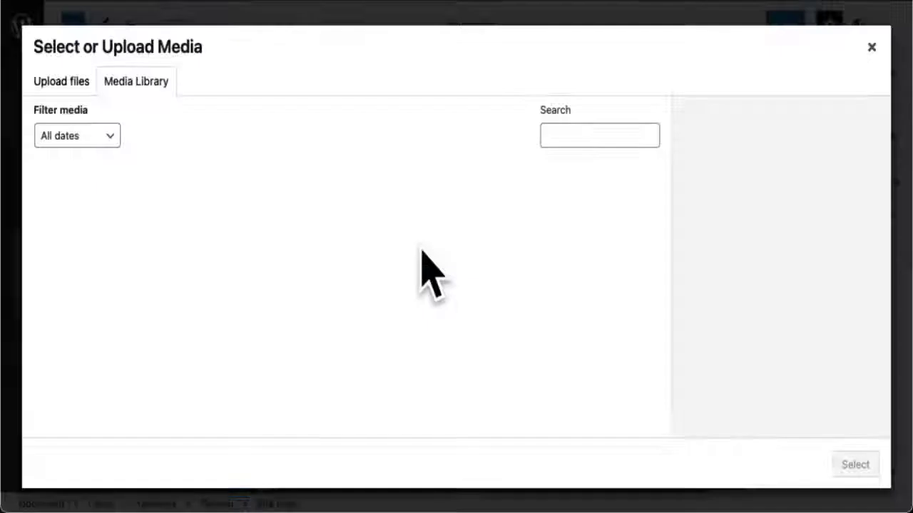
click(78, 198)
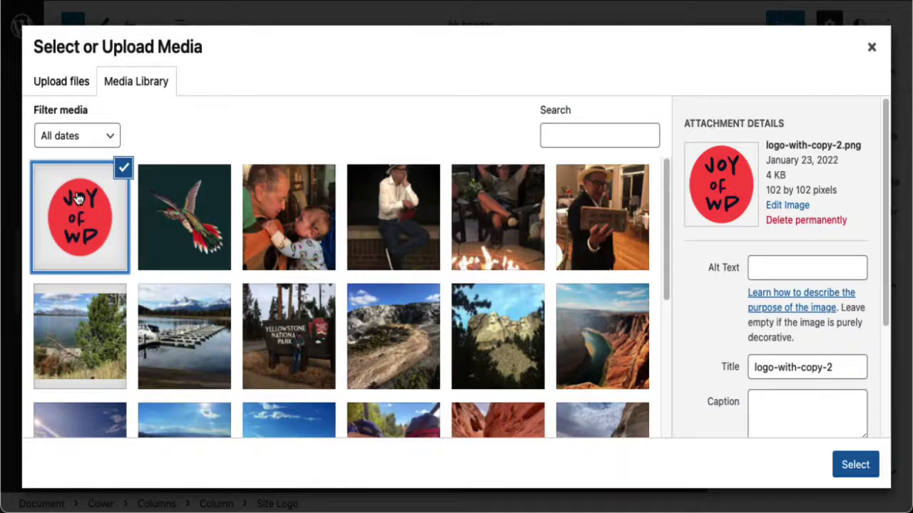
click(854, 465)
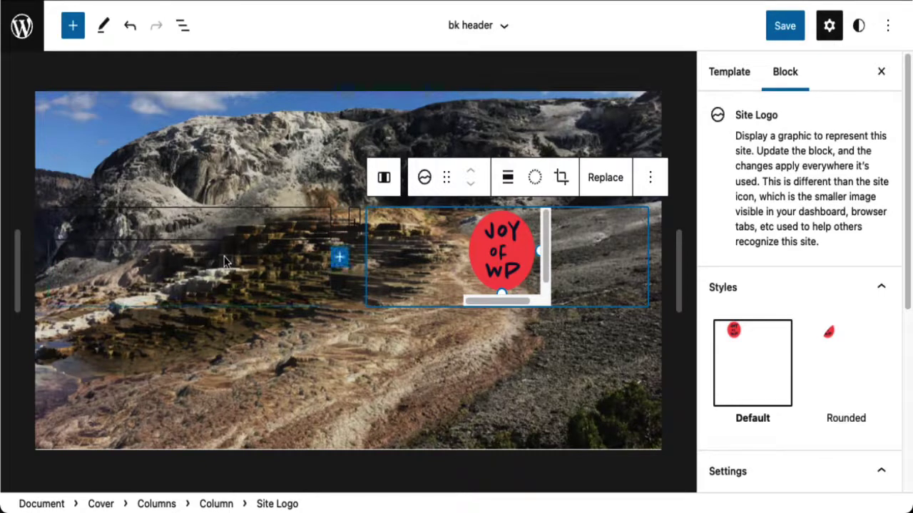
Remove the empty middle column and move the column holding the Site Logo to first place in the Columns block
click(187, 30)
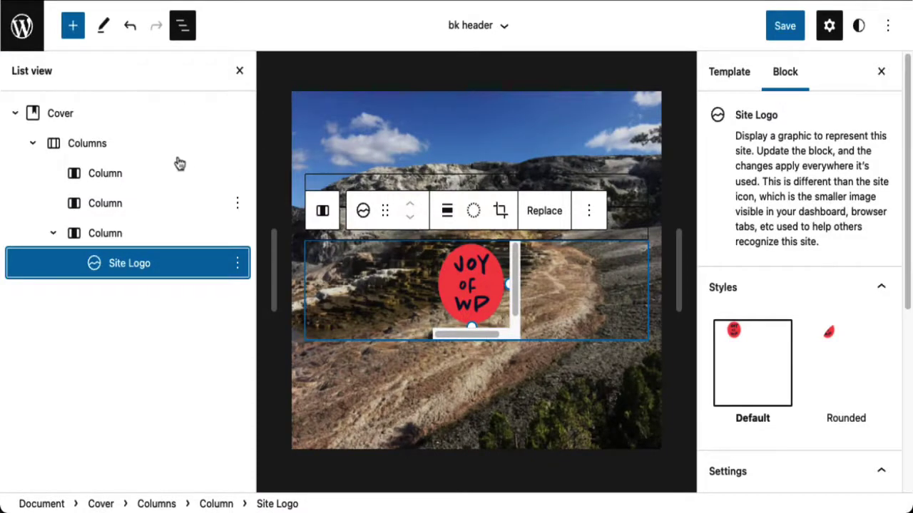
click(210, 207)
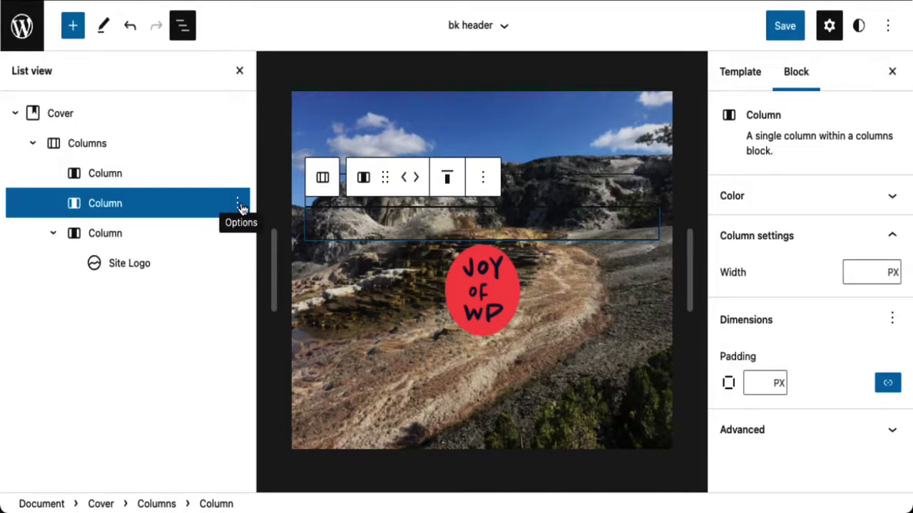
click(239, 205)
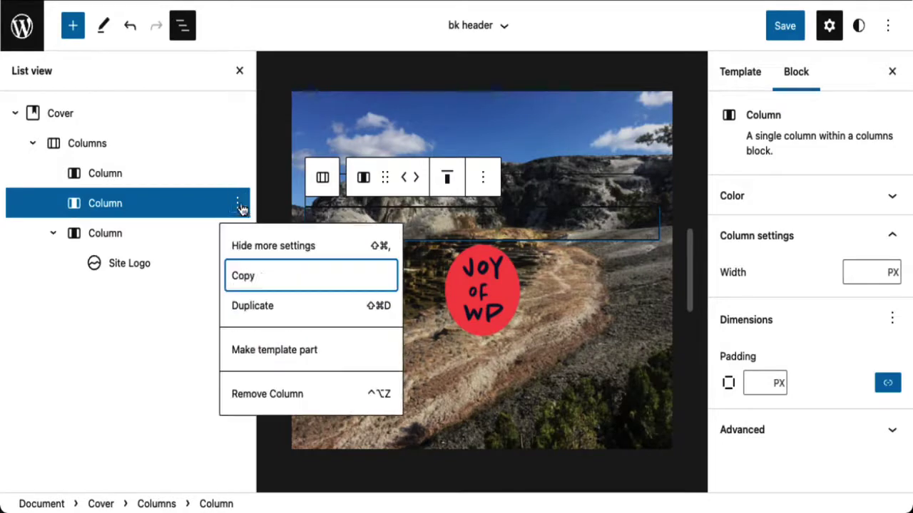
click(299, 396)
click(163, 212)
drag(190, 212, 151, 173)
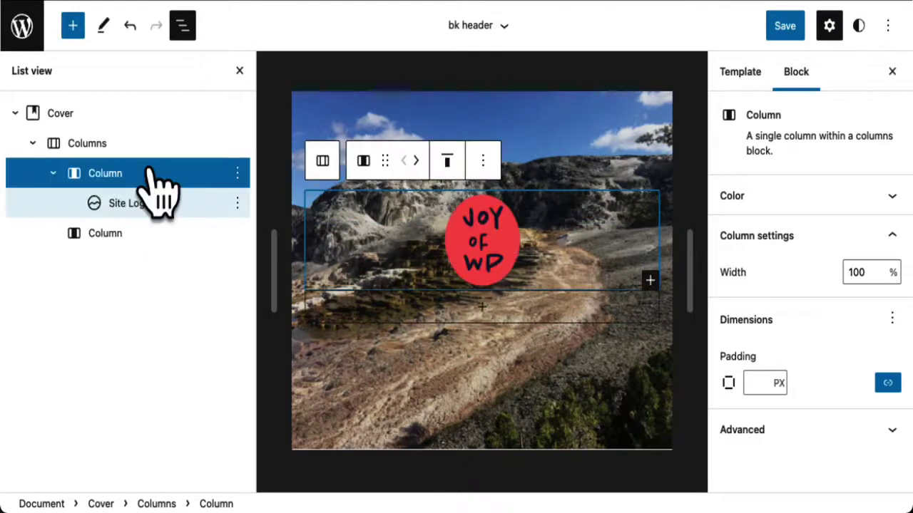
Insert a Navigation block in the empty second column, hide the block structure, and start the navigation with an empty menu
click(172, 235)
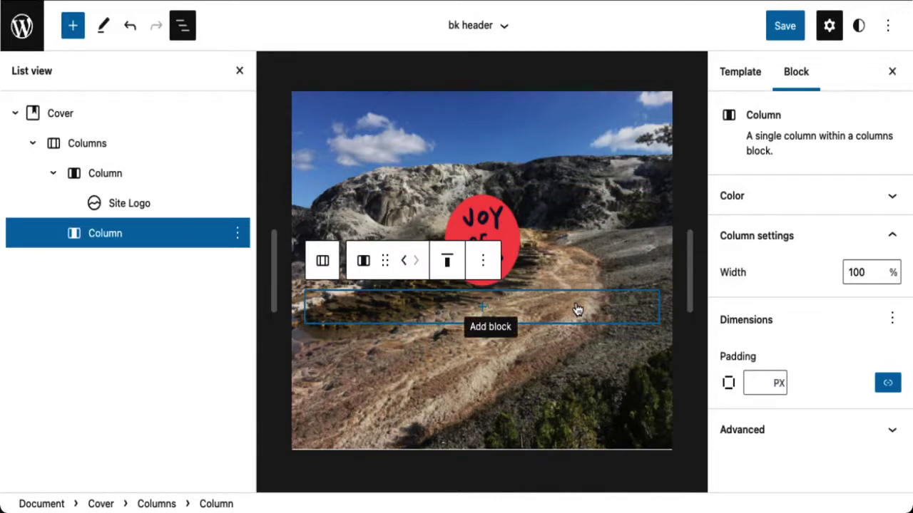
click(484, 308)
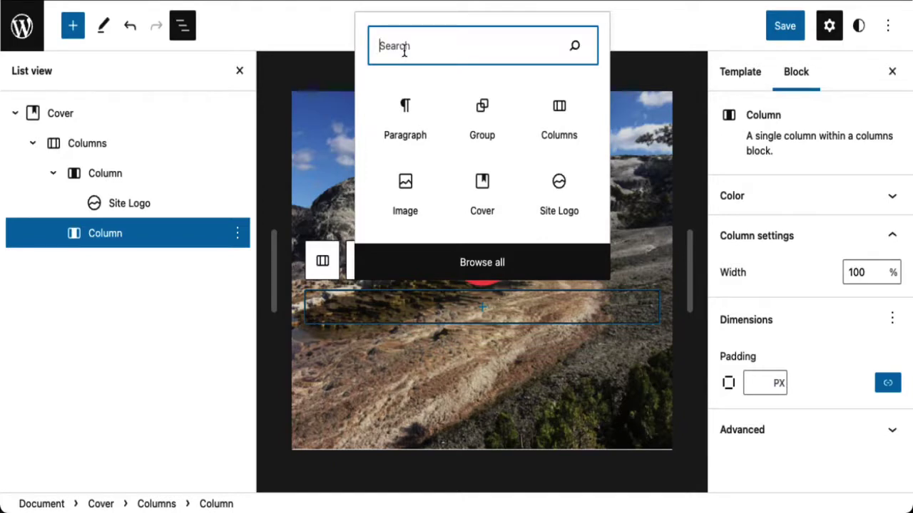
text(nav)
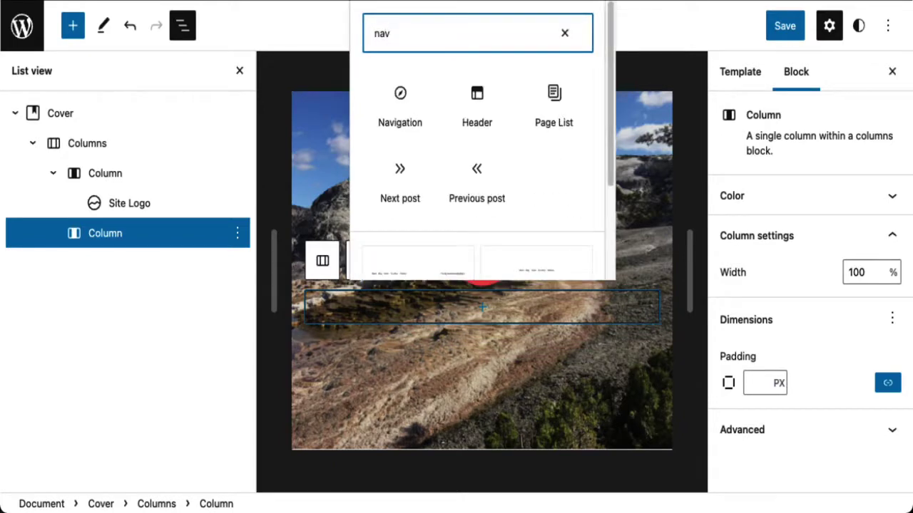
click(401, 104)
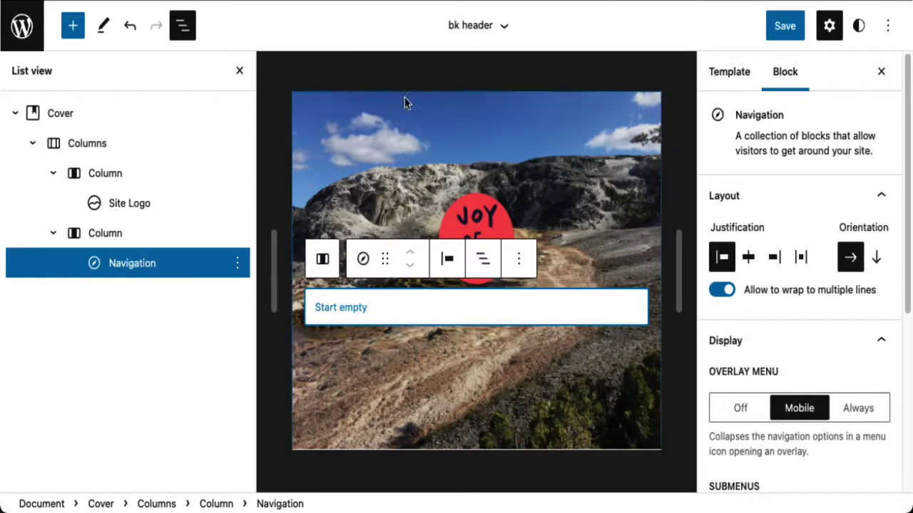
click(187, 27)
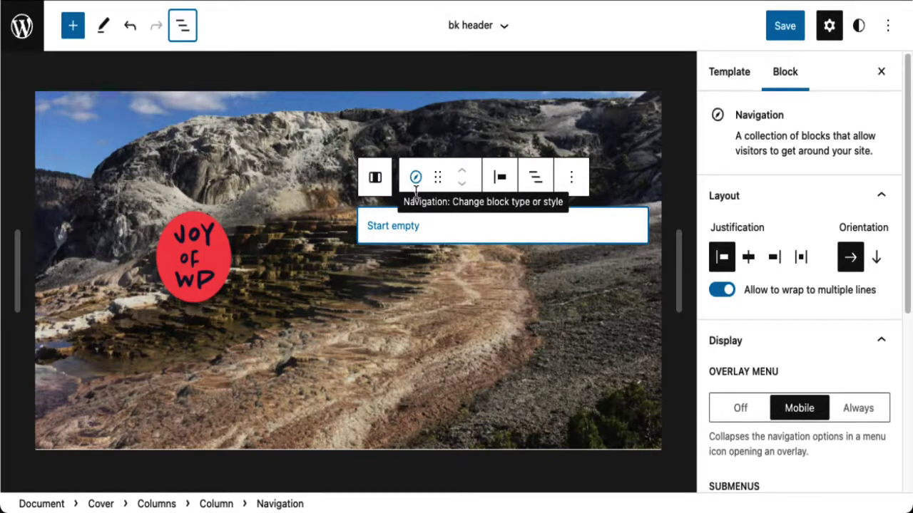
click(399, 235)
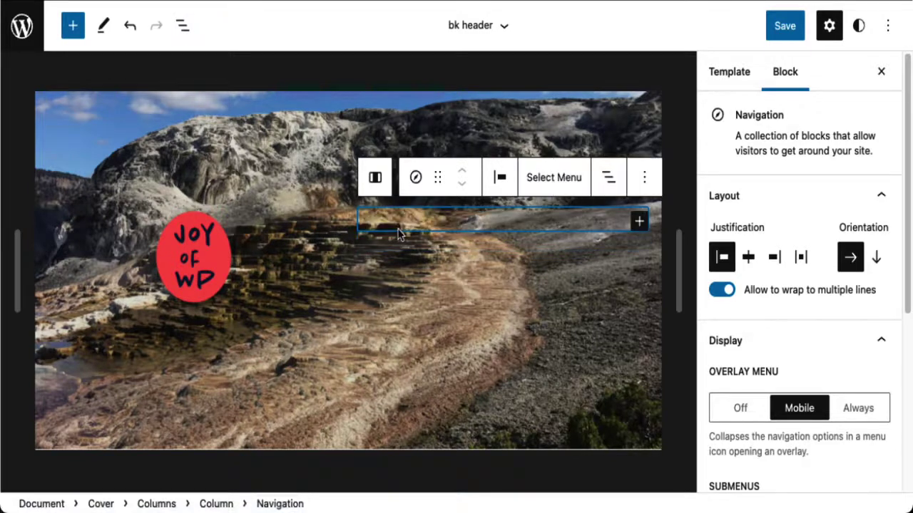
Add page links to Home and Blog in the empty Navigation block
click(641, 224)
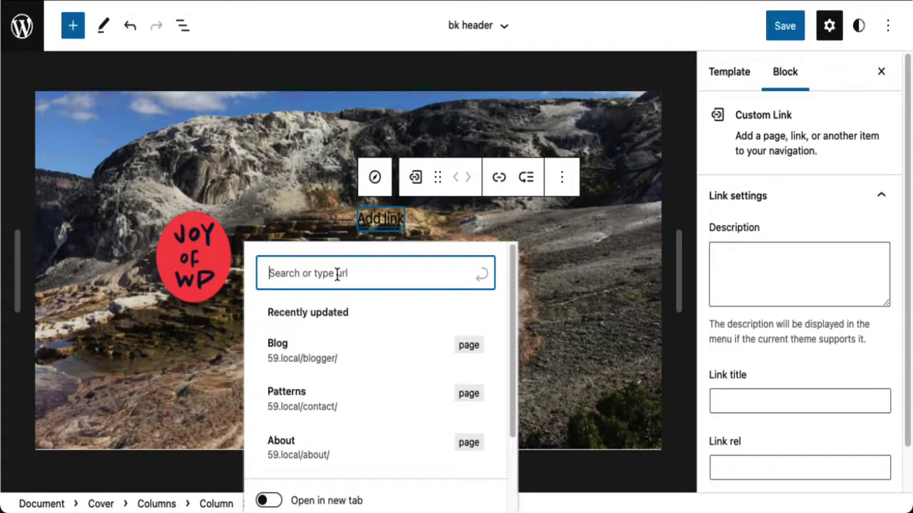
text(Home)
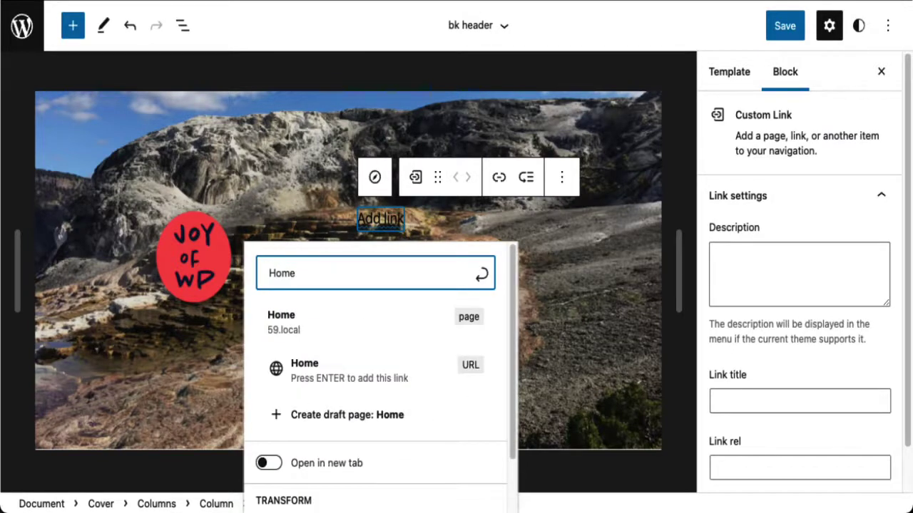
click(363, 318)
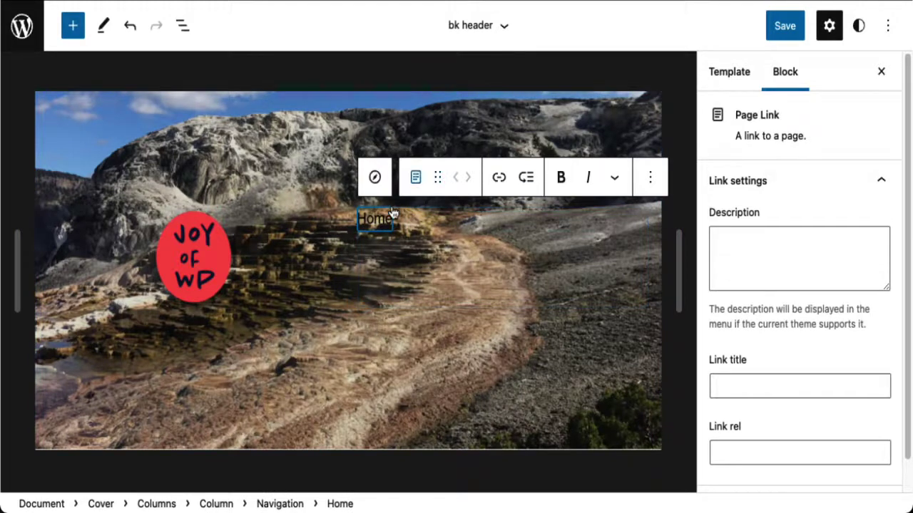
click(375, 178)
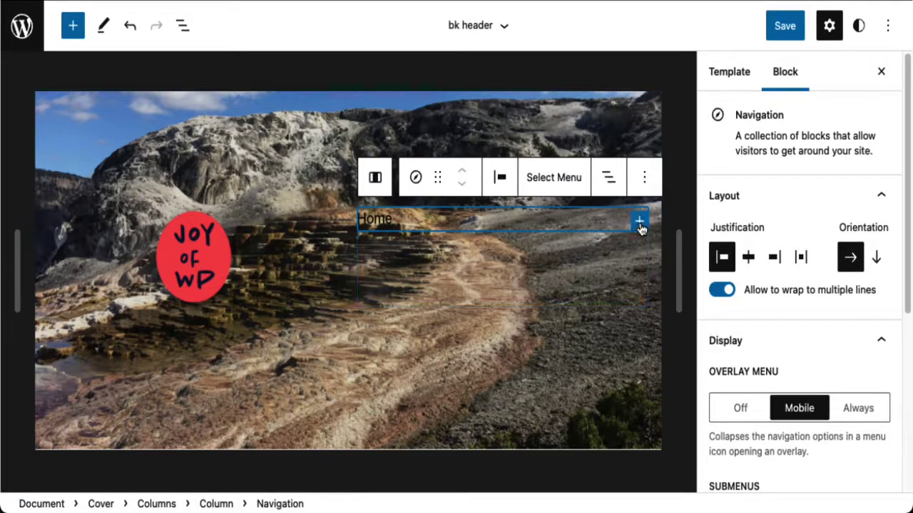
click(639, 223)
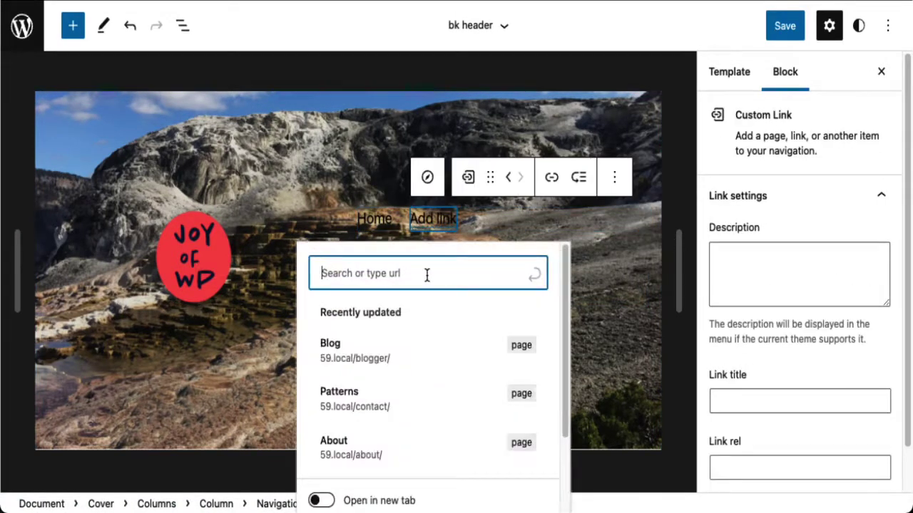
text(Blog)
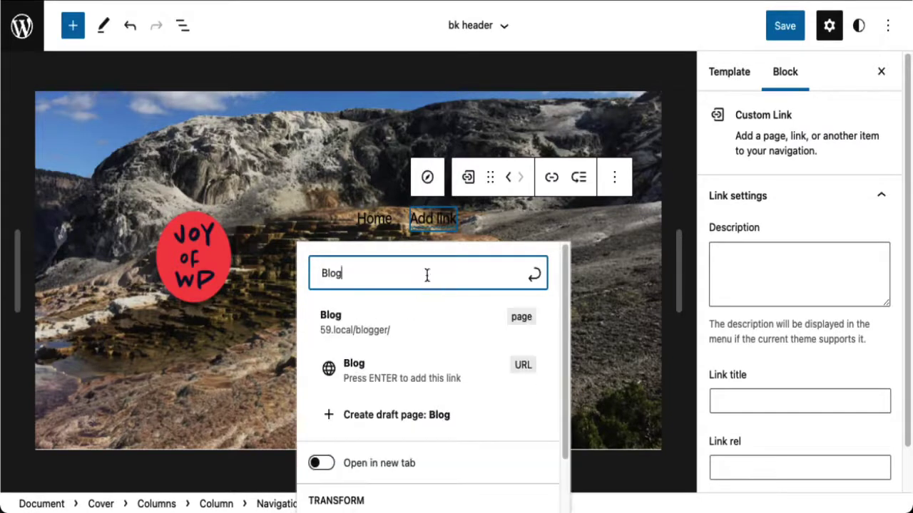
click(431, 321)
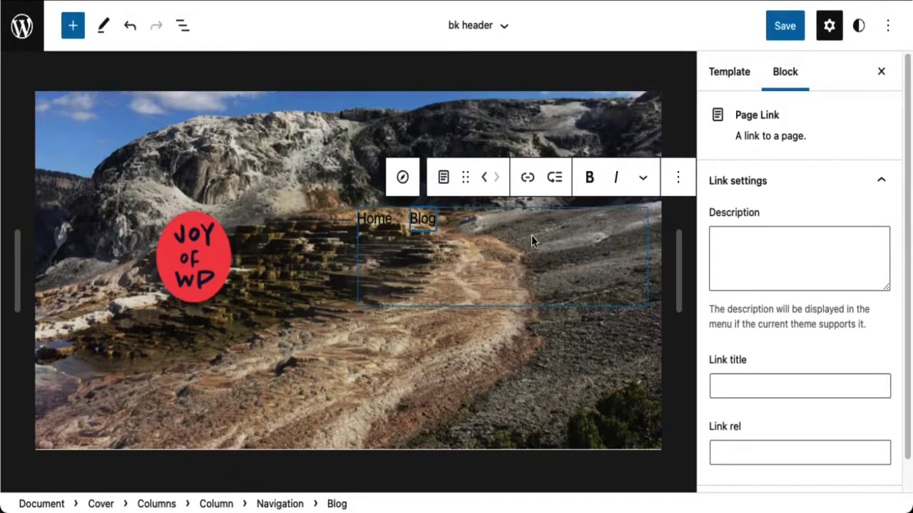
Add a link to the About page after Blog in the Navigation block
click(402, 178)
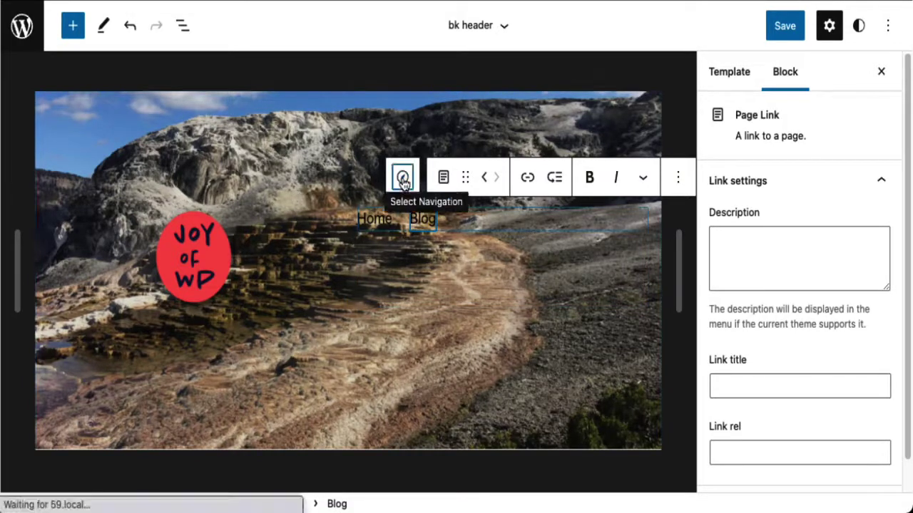
click(639, 221)
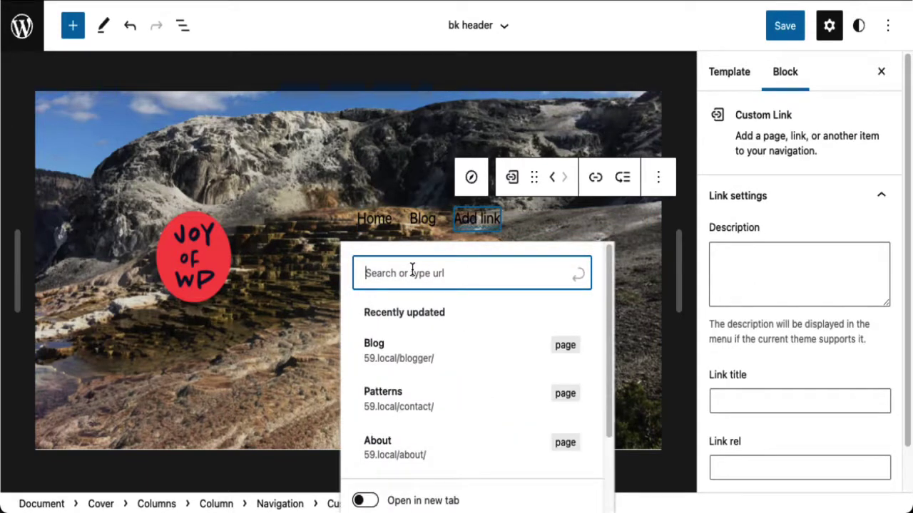
text(Ab)
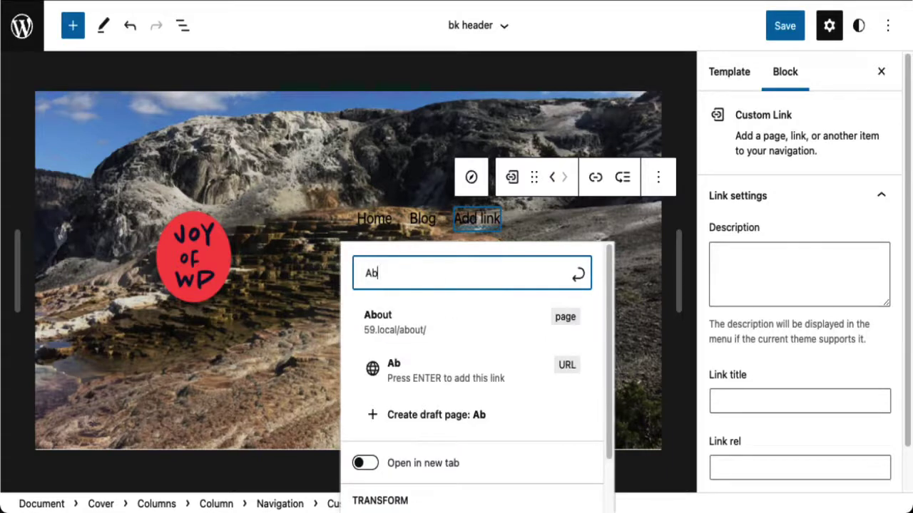
click(426, 321)
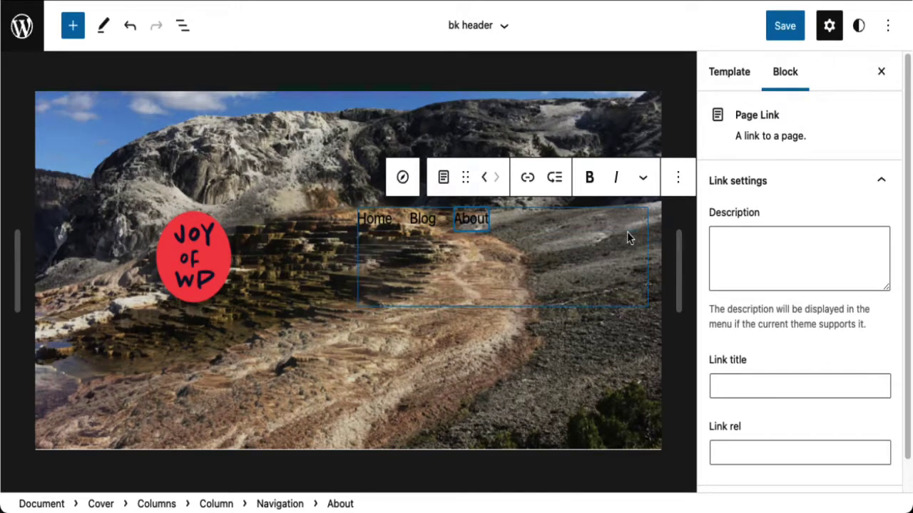
Add a Search block as the last item of the Navigation block and save all site, bk header and navigation menu changes
click(402, 178)
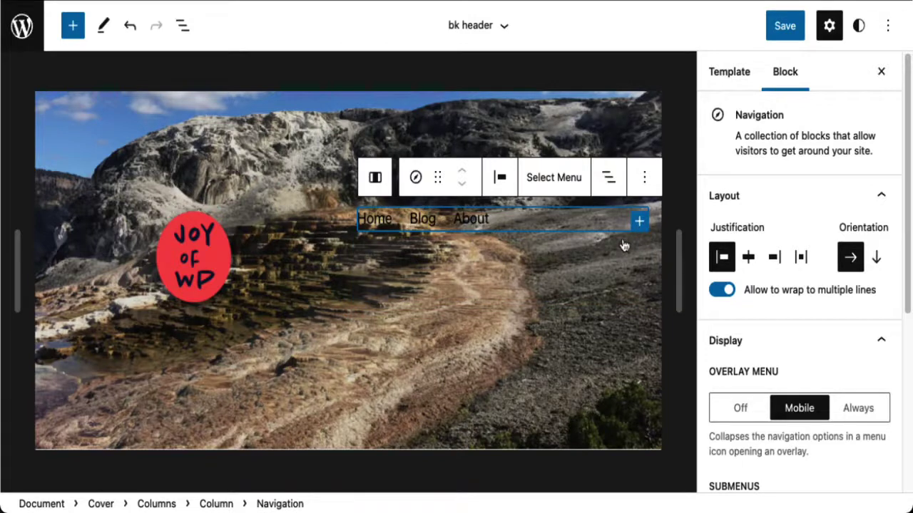
click(639, 221)
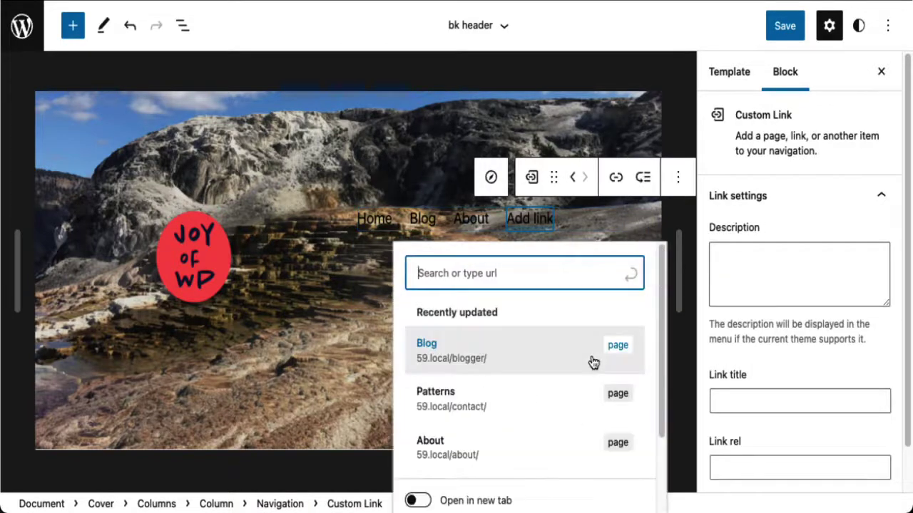
scroll(592, 363, down, 3)
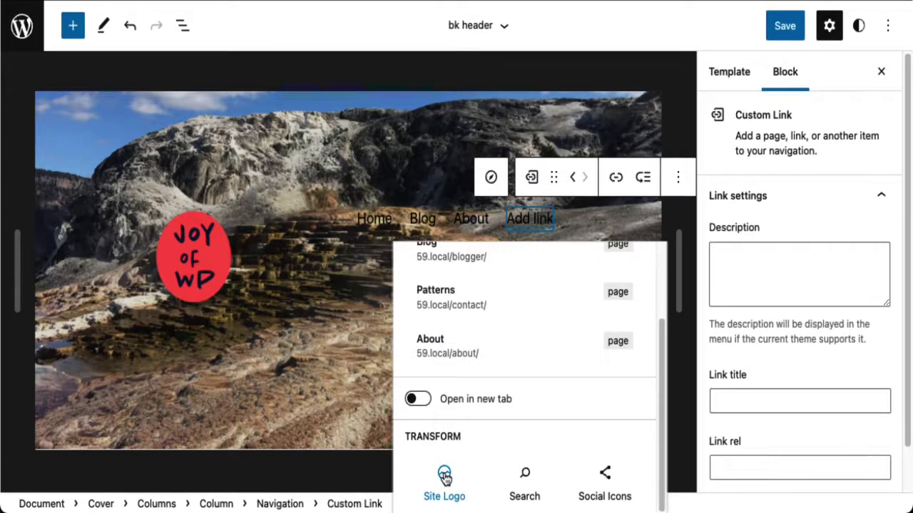
click(526, 482)
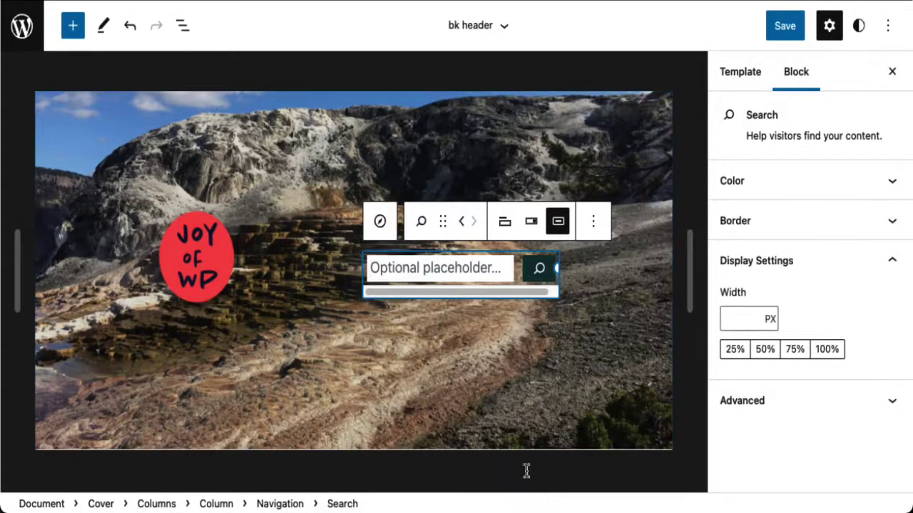
click(790, 29)
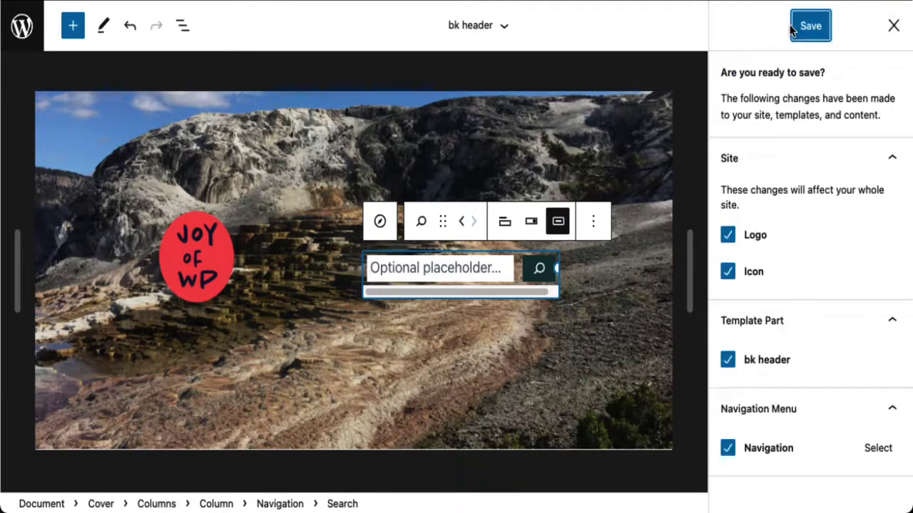
click(794, 29)
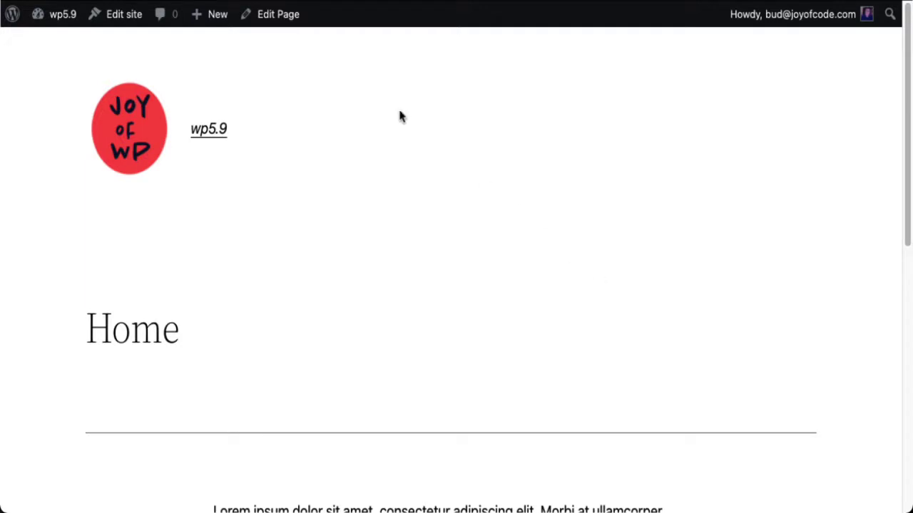
Open the Home page's Page template in the site editor and look at its template areas
click(283, 23)
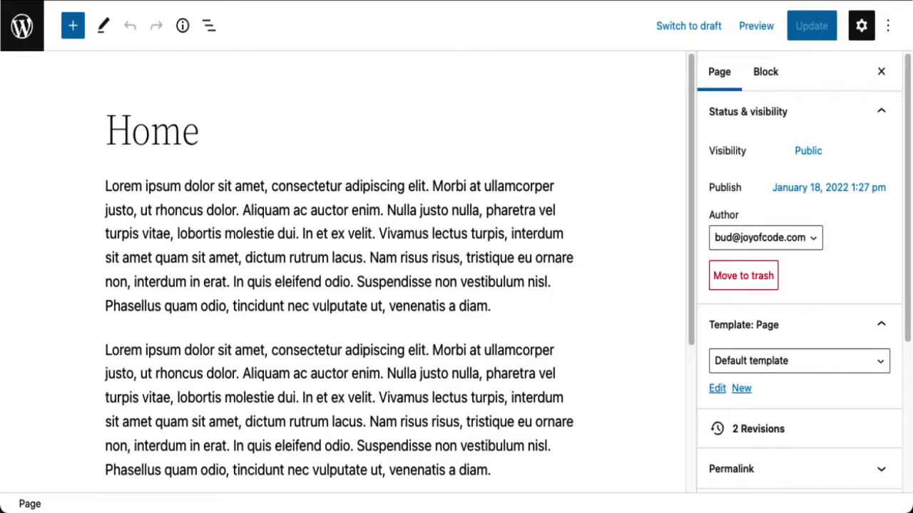
click(14, 2)
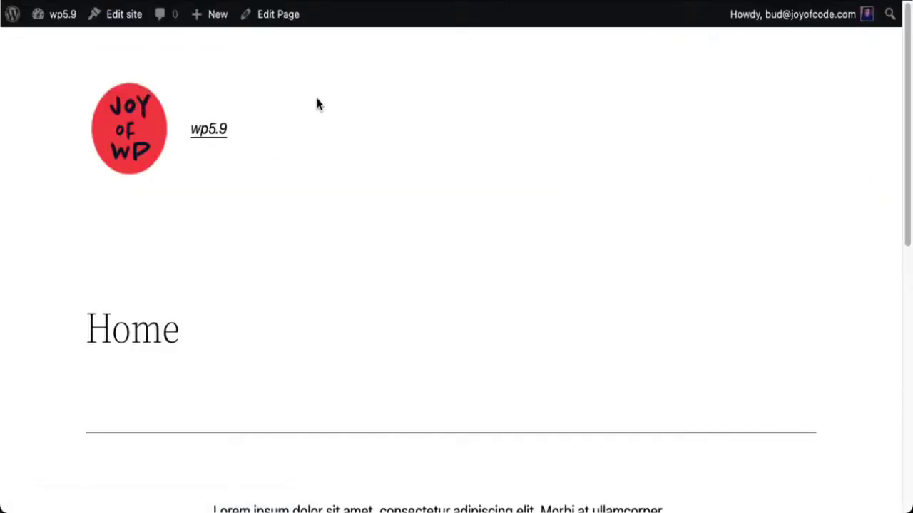
click(125, 14)
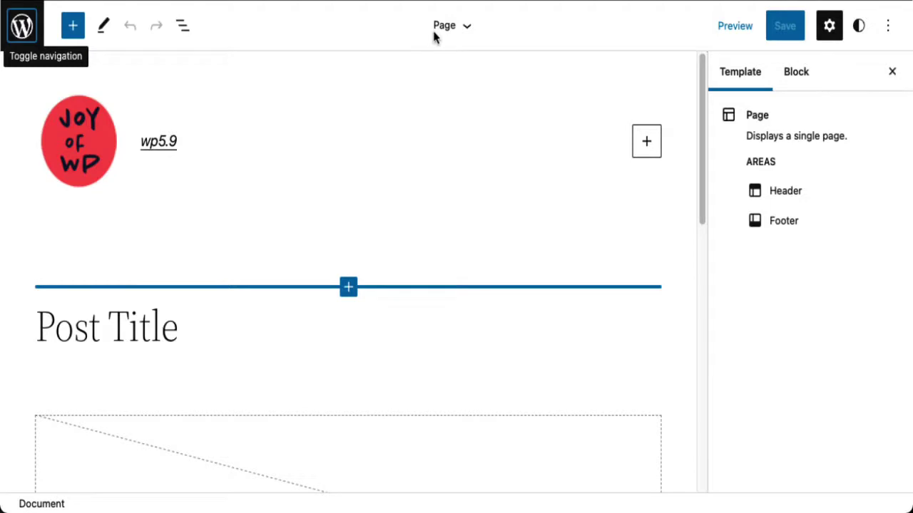
click(465, 29)
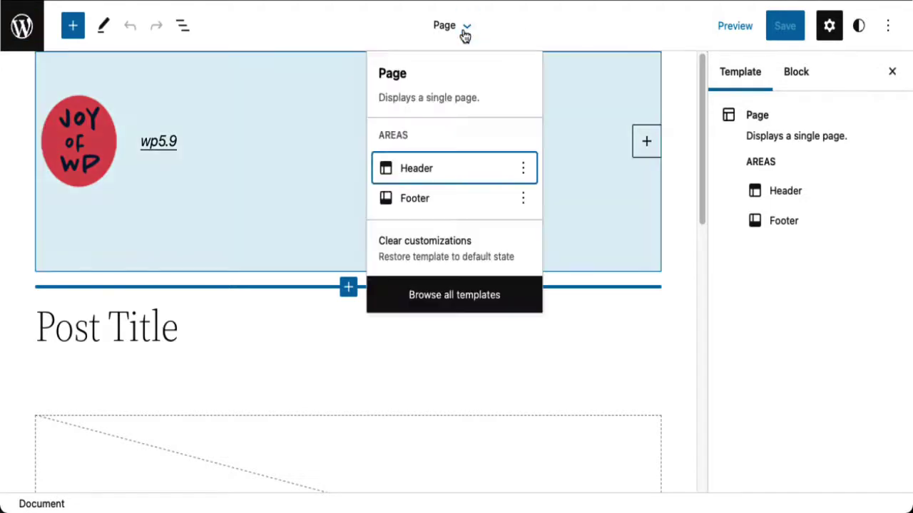
click(445, 27)
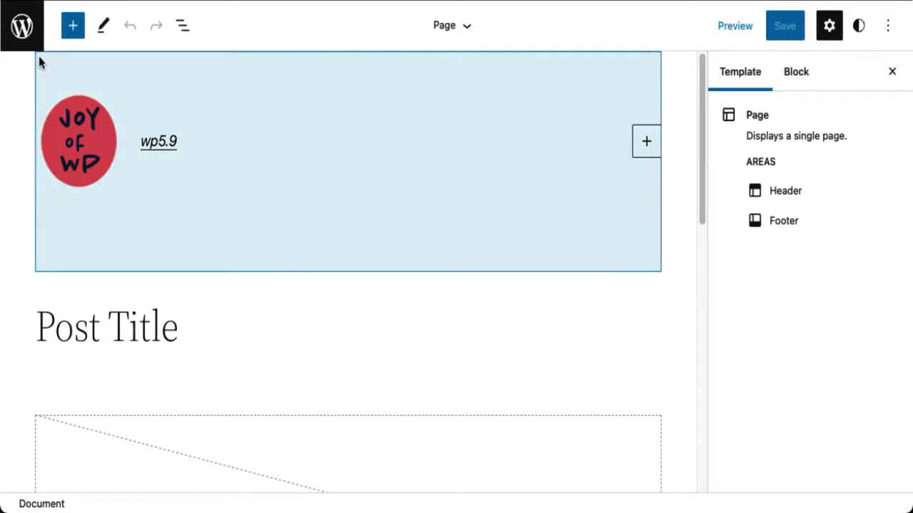
Replace the Page template's Header with the bk header template part and save the change
click(39, 58)
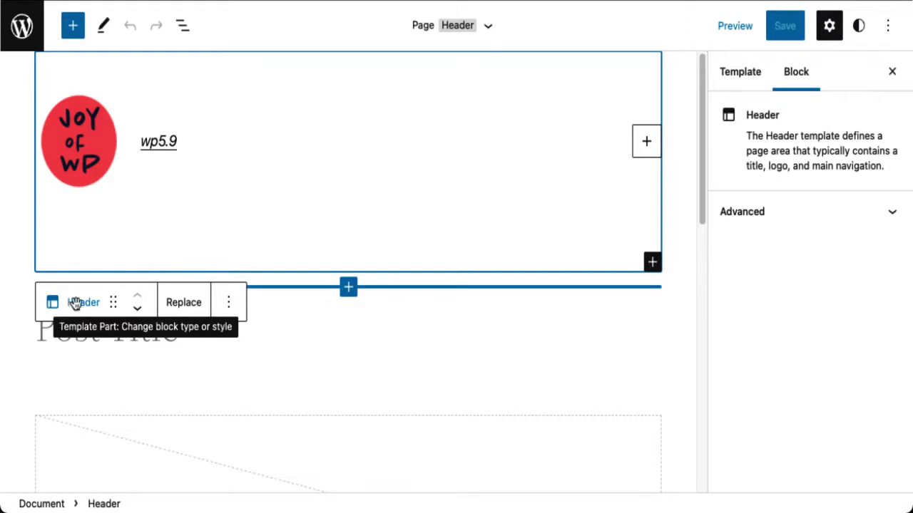
click(180, 311)
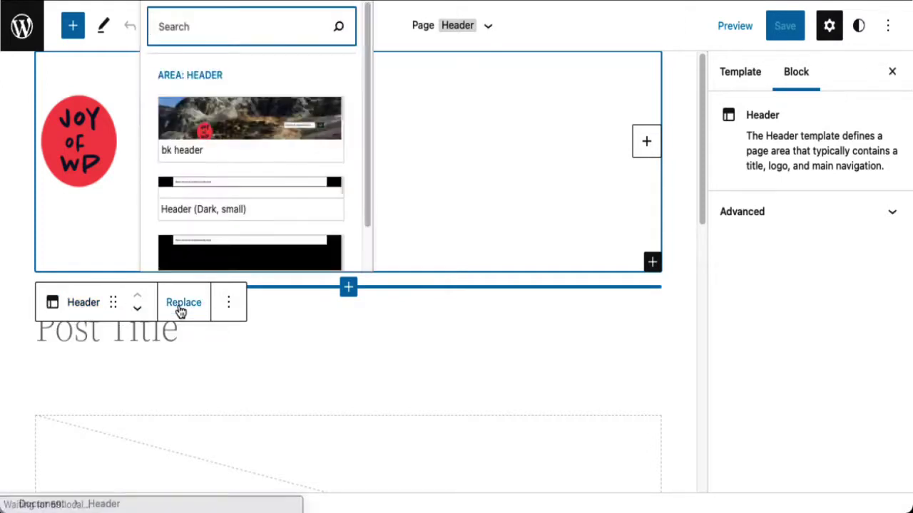
click(285, 118)
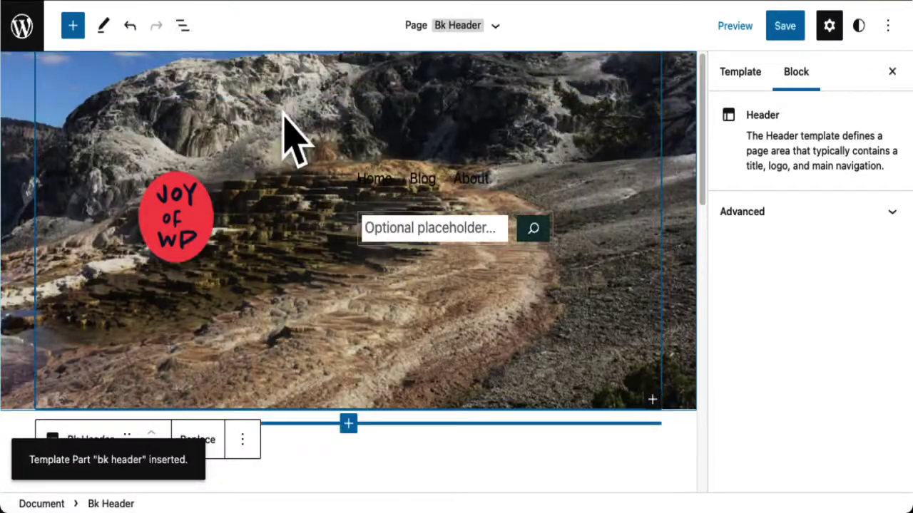
click(784, 27)
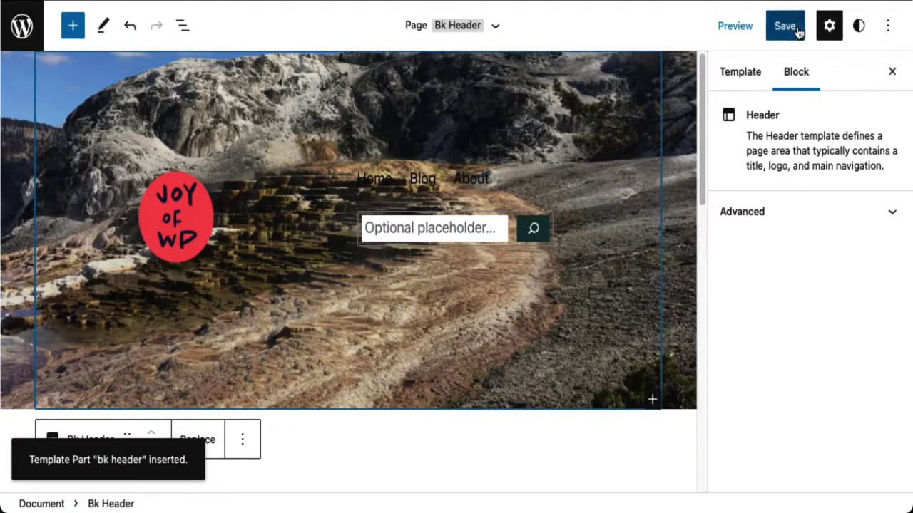
click(810, 26)
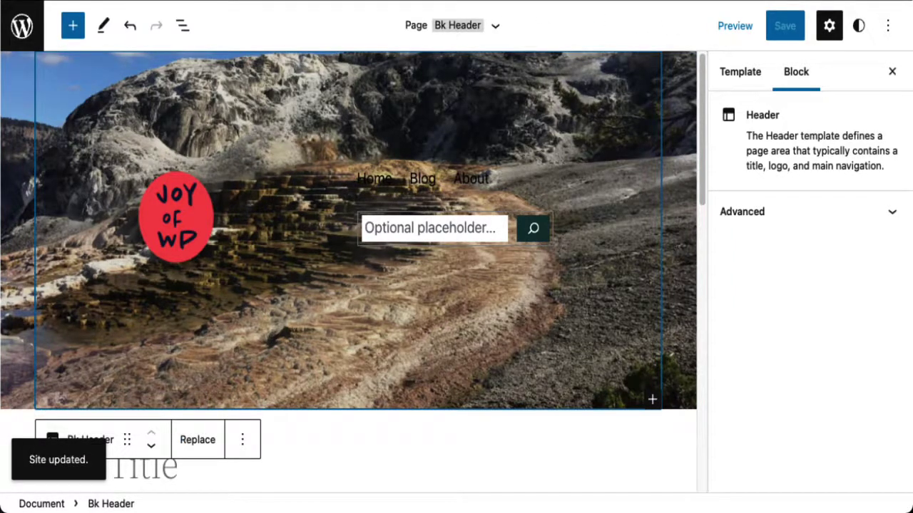
Leave the site editor for the dashboard and visit the live site to check the new header
click(22, 26)
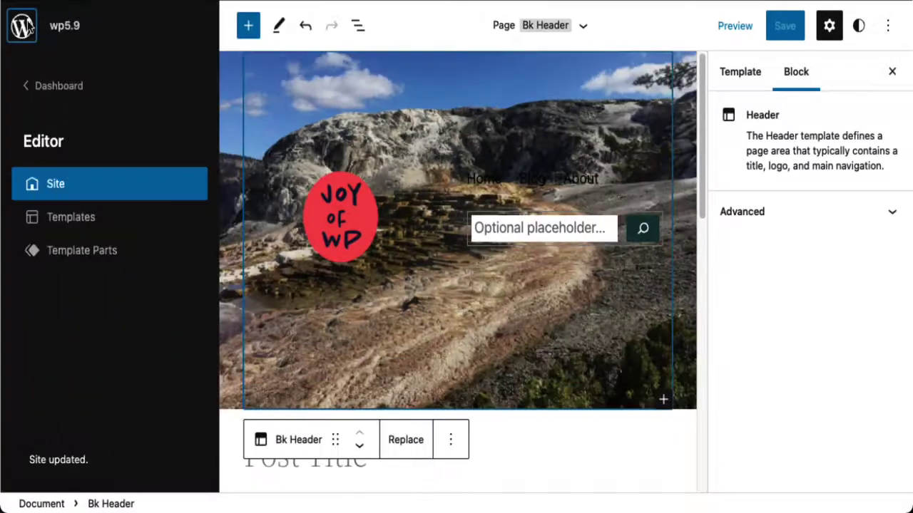
click(63, 88)
click(70, 20)
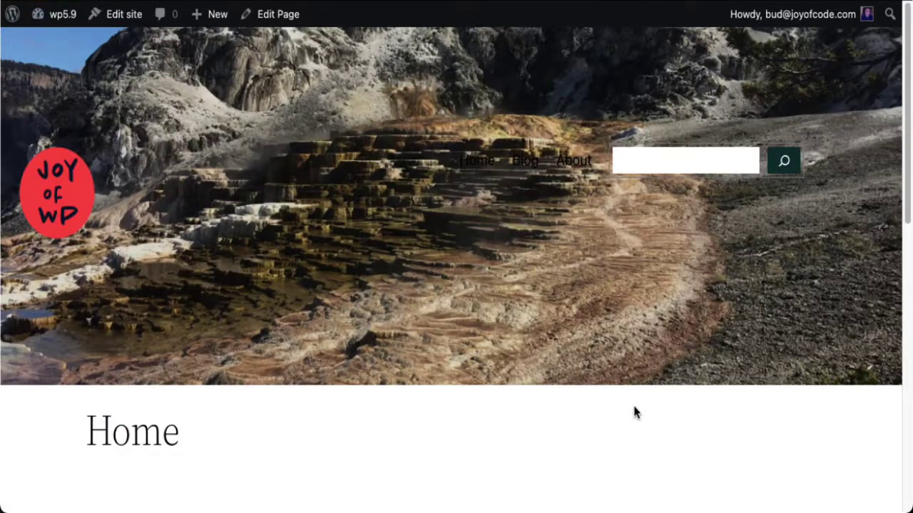
View the new header on the live Home page, then open the Blog page and look through its header and posts
scroll(633, 403, down, 2)
scroll(632, 403, up, 3)
click(527, 167)
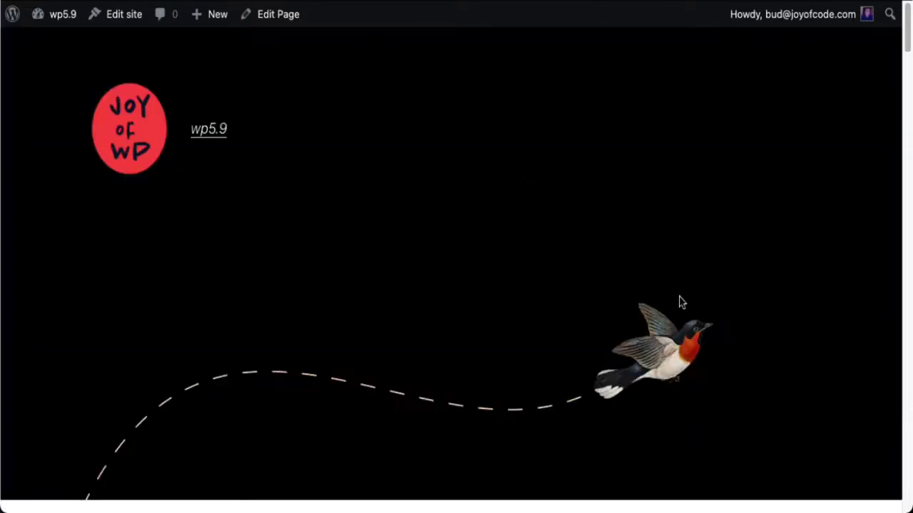
scroll(677, 302, down, 3)
scroll(679, 302, down, 5)
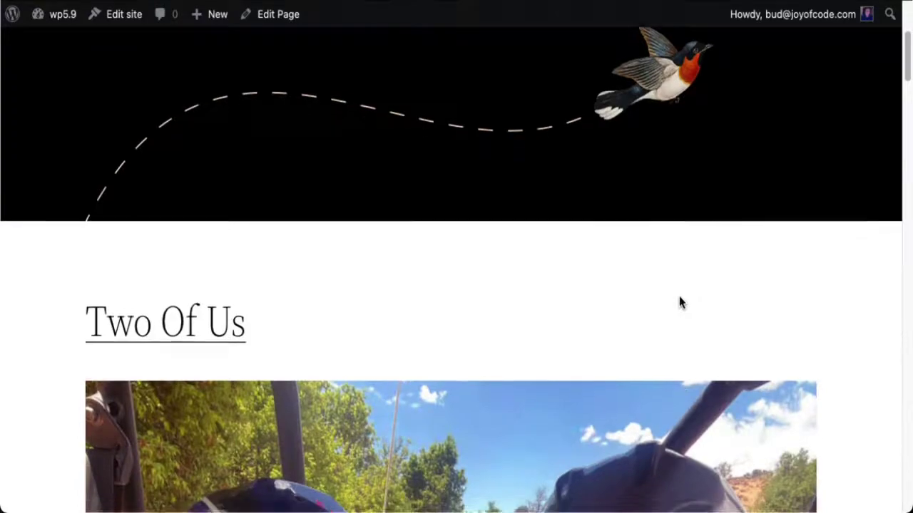
scroll(686, 324, down, 7)
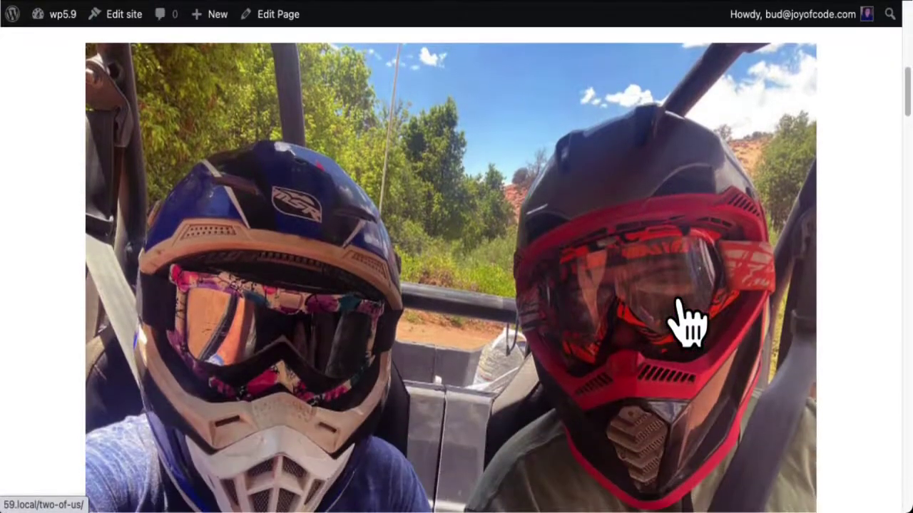
scroll(686, 324, down, 2)
scroll(689, 321, up, 15)
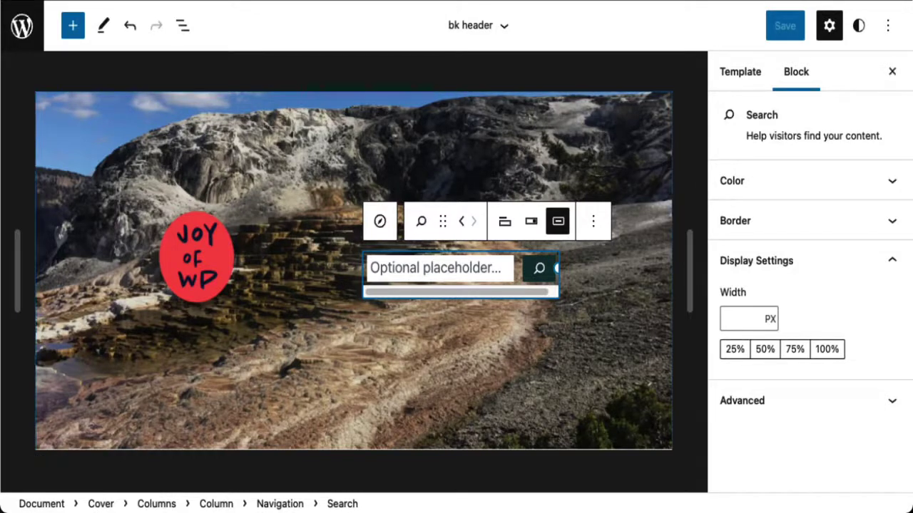
Set the text color of the bk header's Navigation block to white (#ffffff)
click(614, 281)
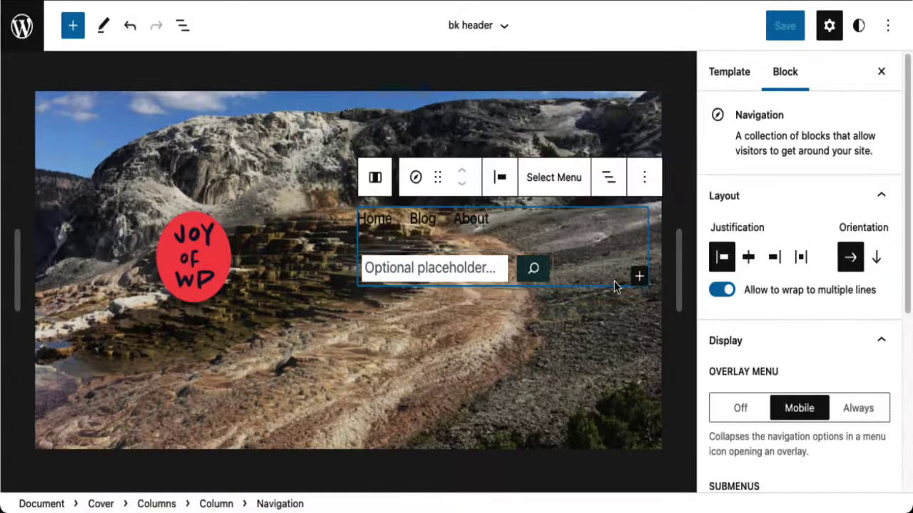
click(378, 221)
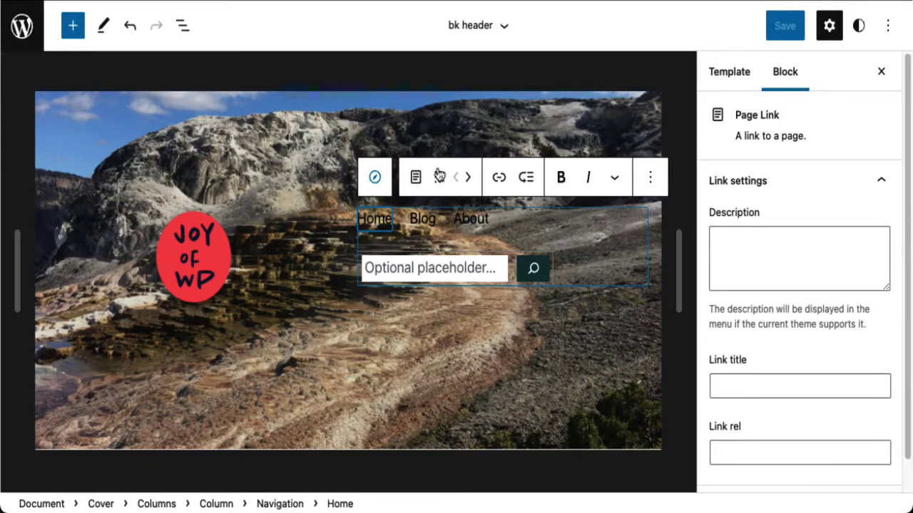
click(374, 177)
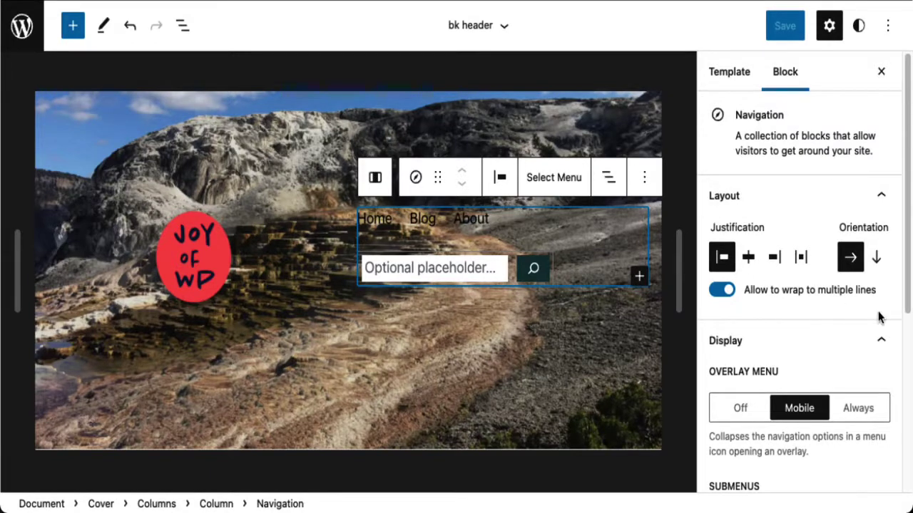
scroll(879, 318, down, 1)
scroll(878, 318, down, 5)
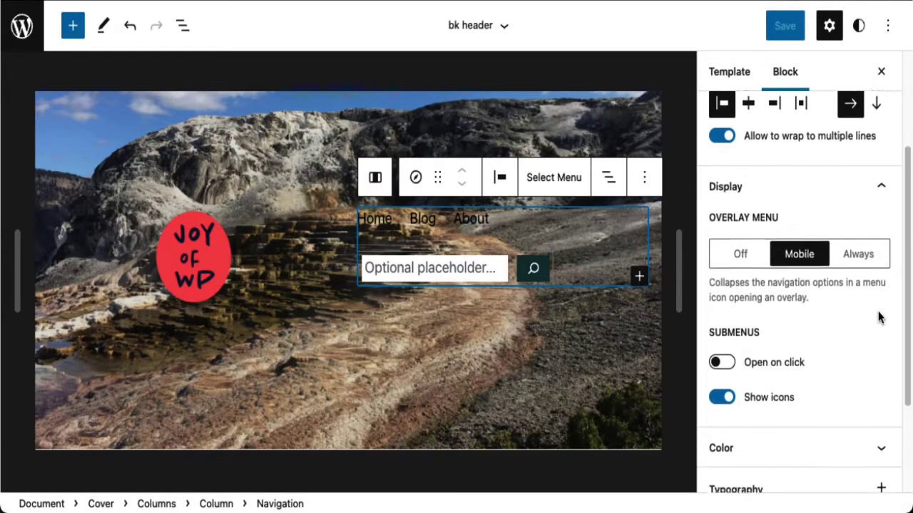
scroll(879, 318, down, 3)
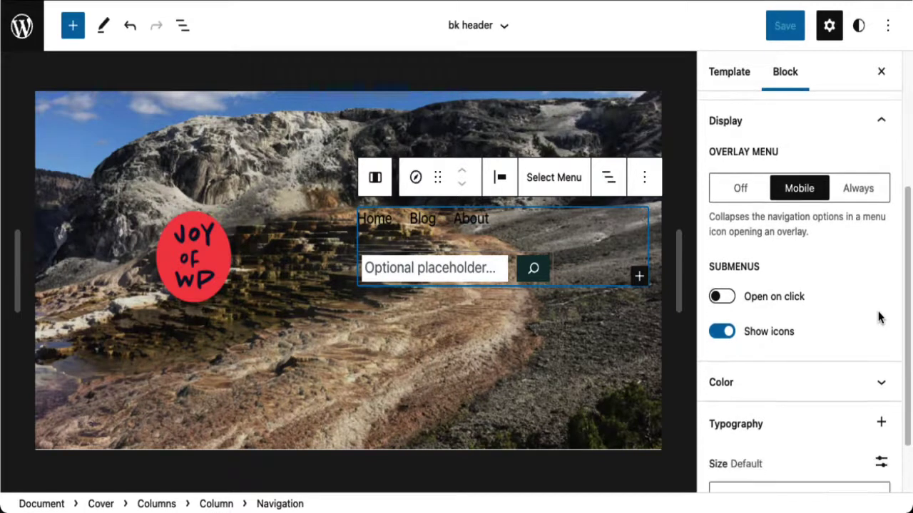
click(879, 318)
scroll(879, 318, down, 6)
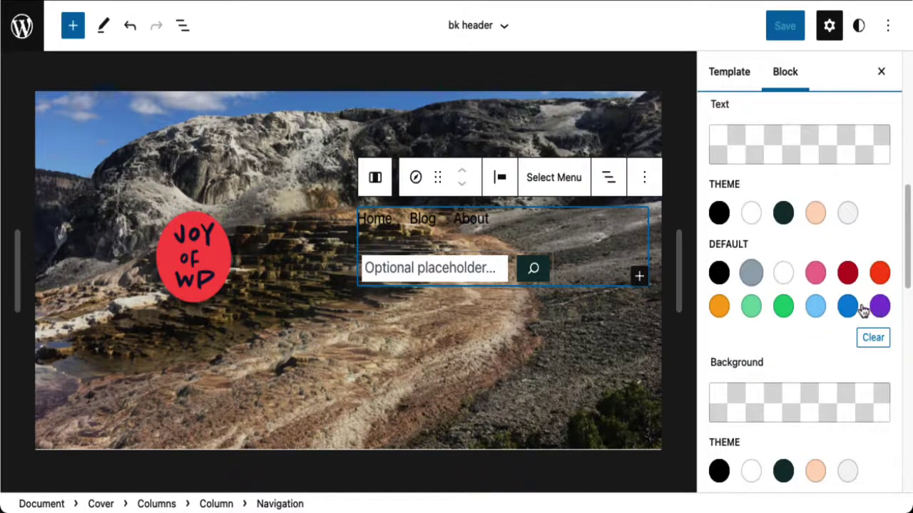
click(784, 273)
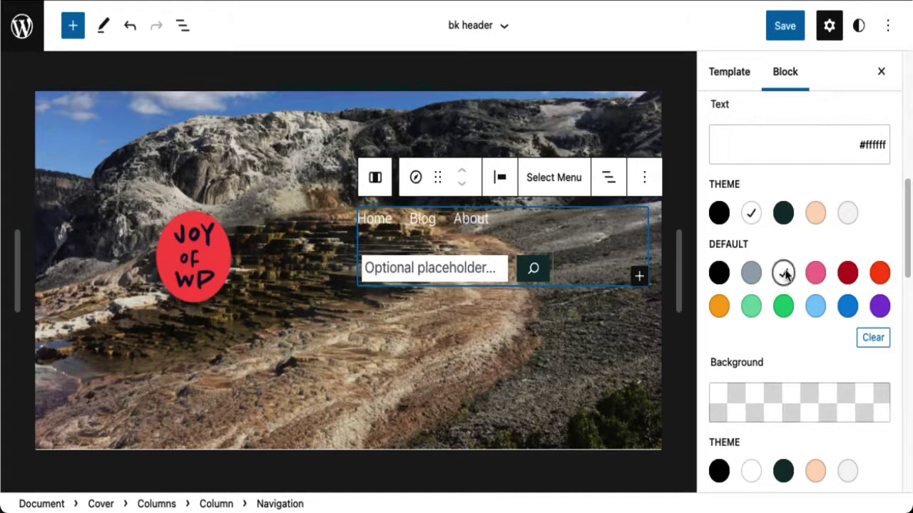
Change the Navigation block's orientation to vertical
scroll(785, 274, up, 6)
scroll(785, 274, up, 2)
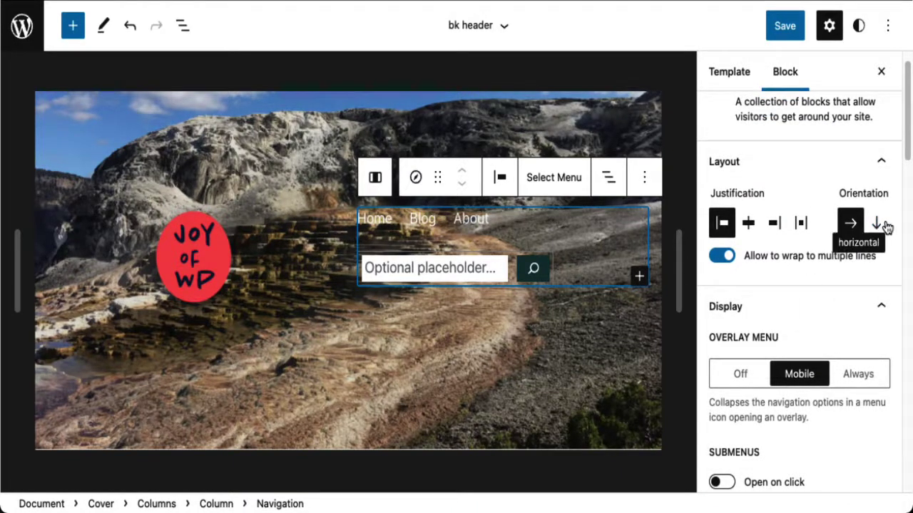
click(878, 224)
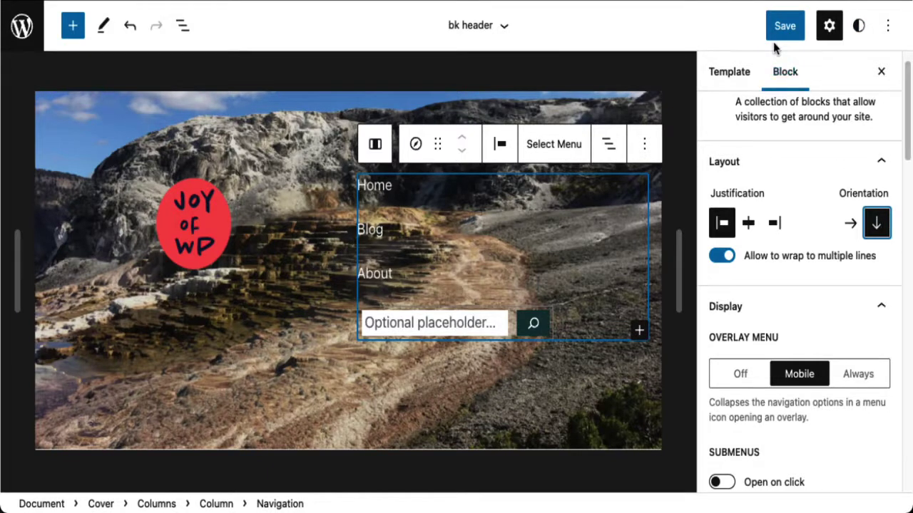
Give the header's Cover block a fixed background and save the bk header template part
click(50, 106)
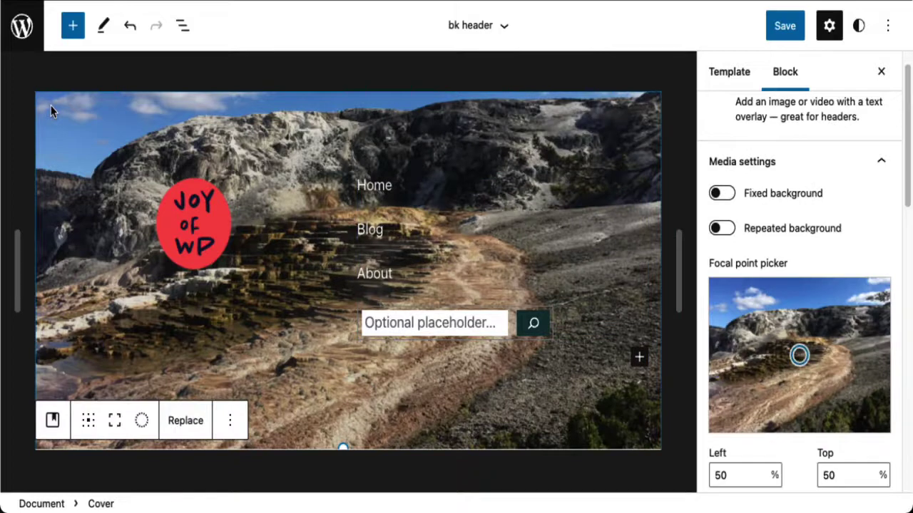
click(807, 200)
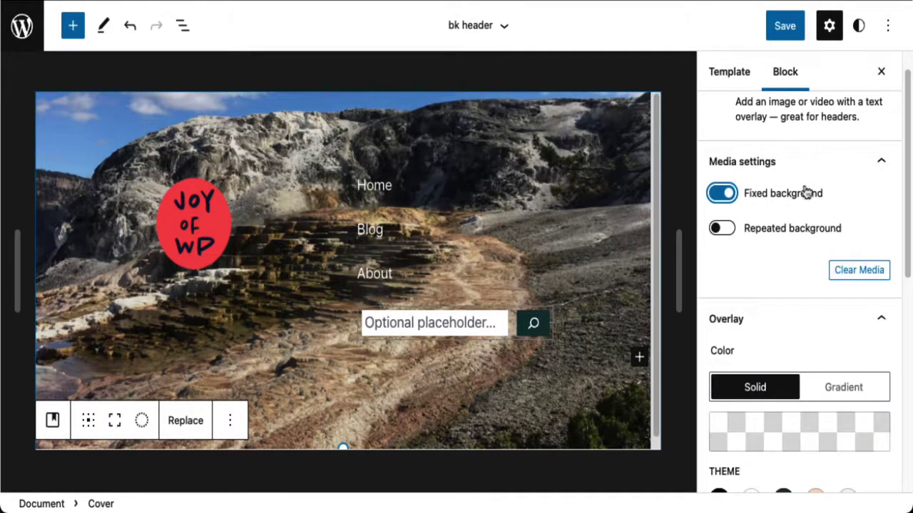
click(795, 37)
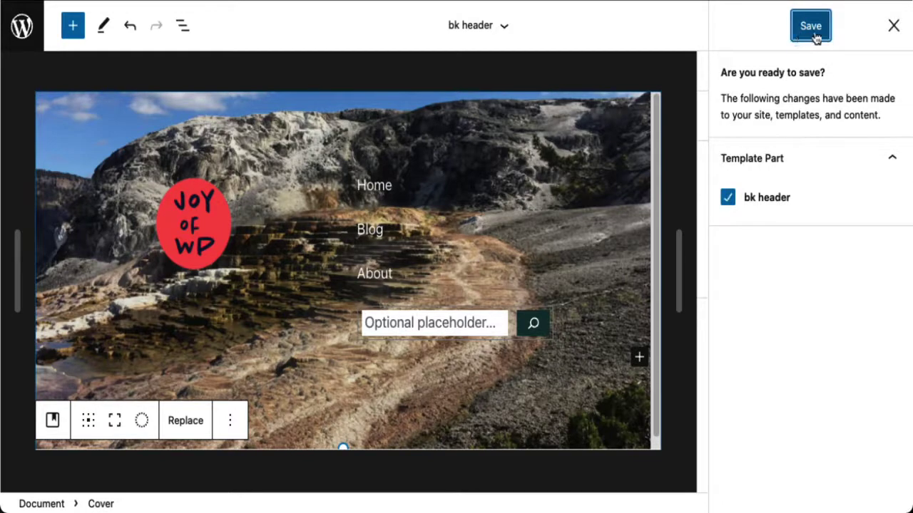
click(813, 34)
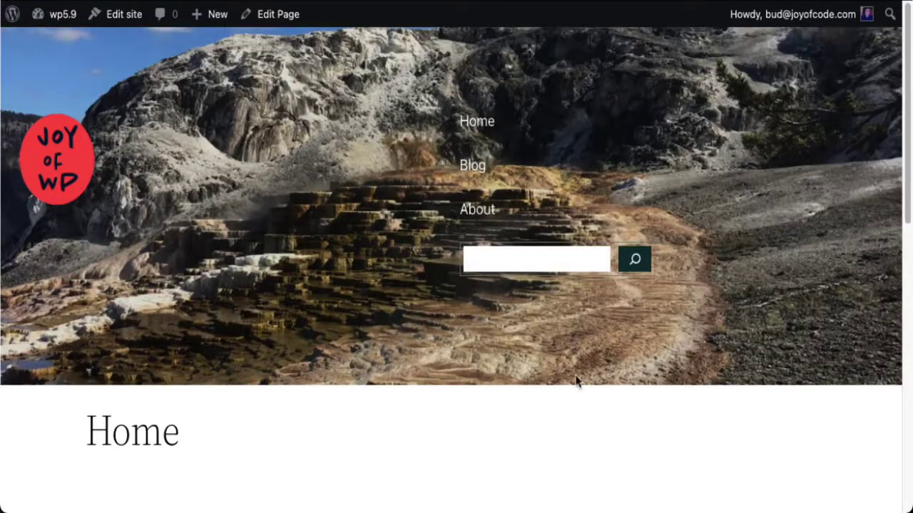
Check on the live Home page how the header's fixed background behaves as the page scrolls
scroll(576, 381, down, 2)
scroll(576, 381, up, 2)
scroll(576, 382, down, 2)
scroll(576, 381, up, 1)
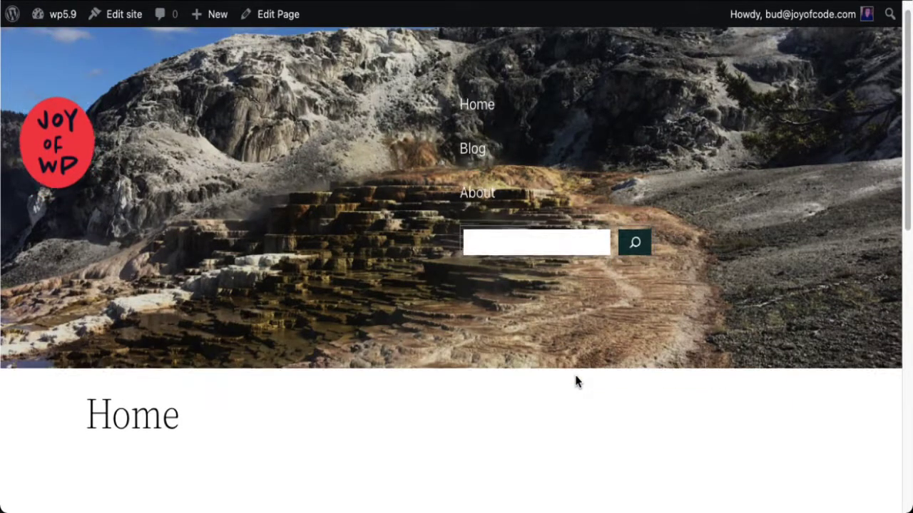
scroll(576, 381, down, 3)
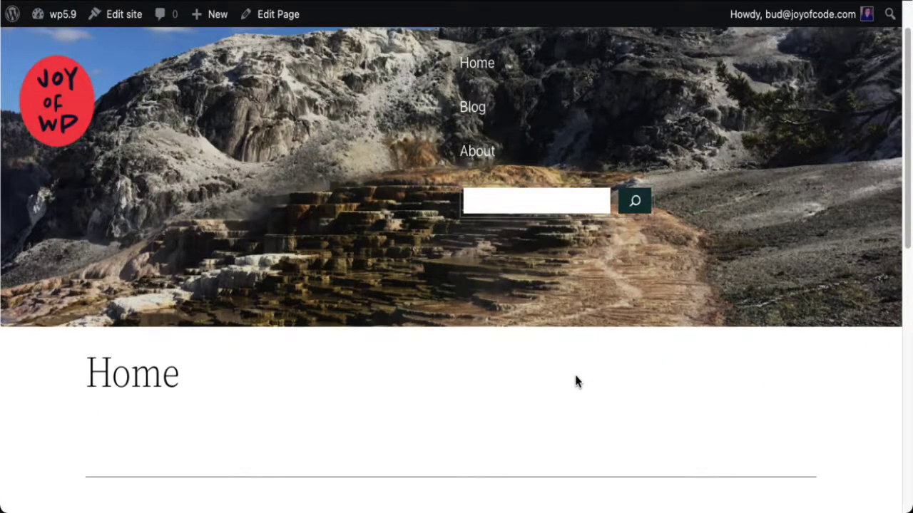
scroll(576, 382, down, 3)
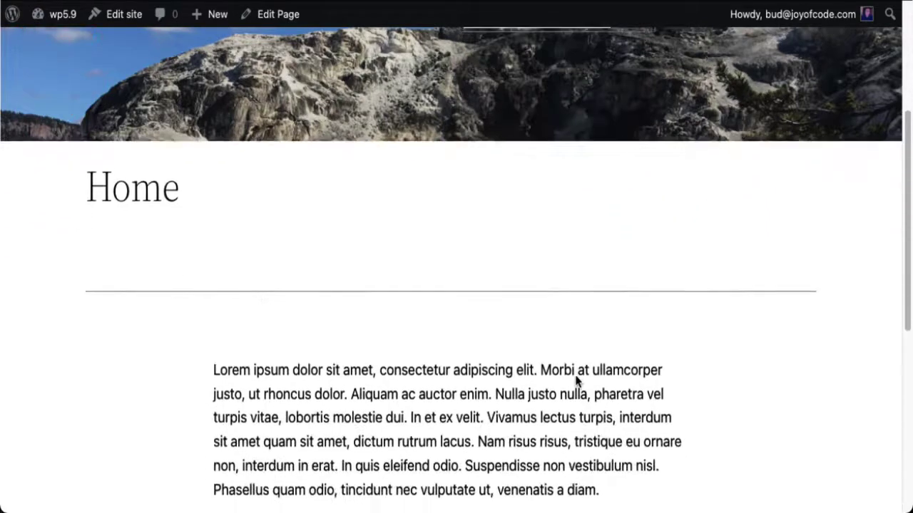
scroll(576, 381, up, 6)
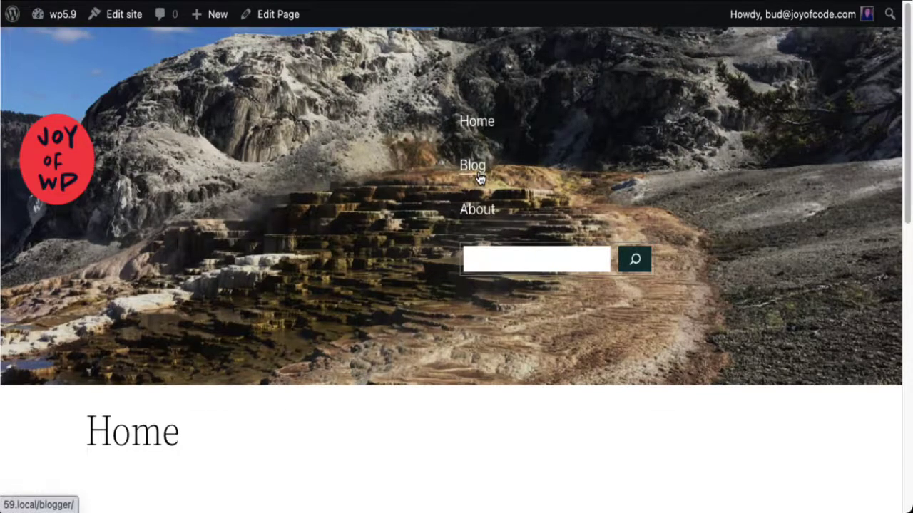
Visit the live Blog page to check its header, and open the site editor's list of templates
click(473, 166)
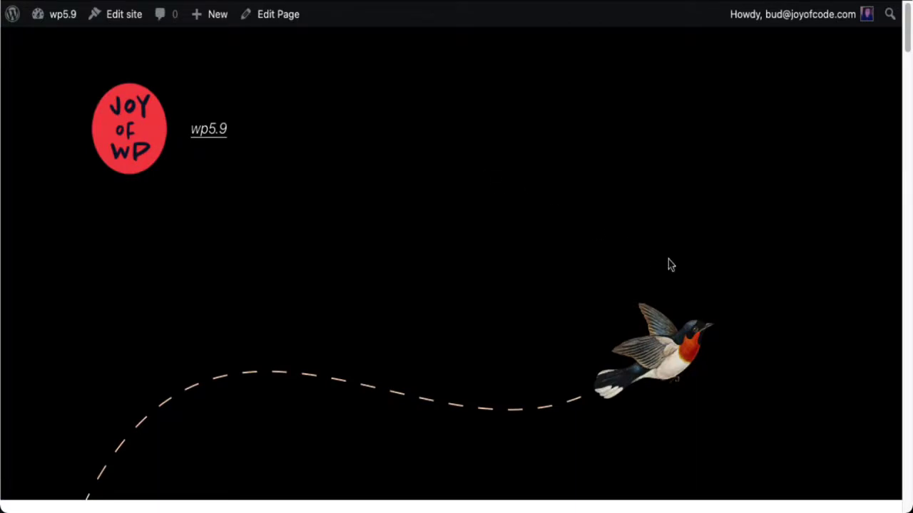
click(128, 24)
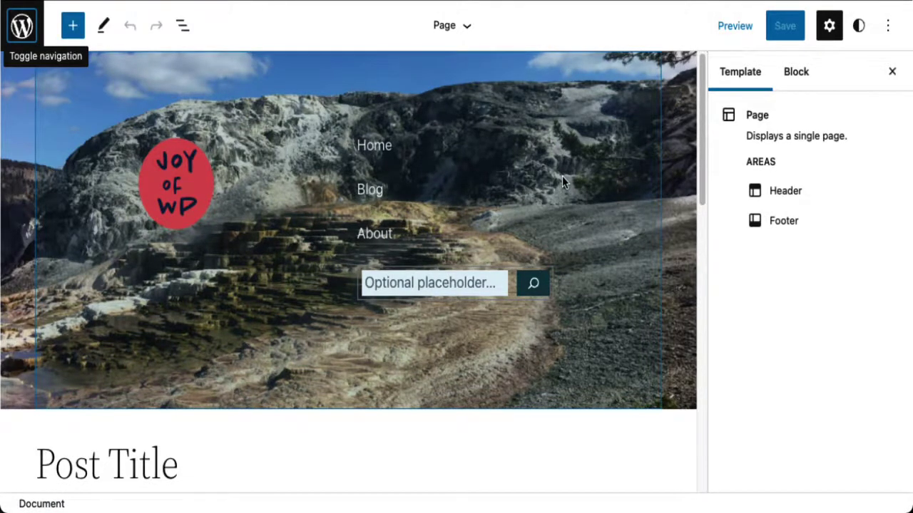
click(26, 30)
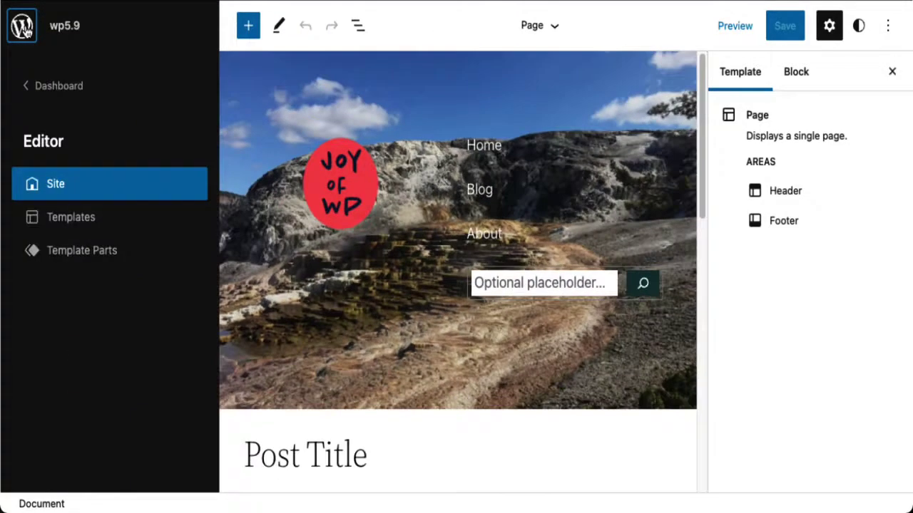
click(132, 222)
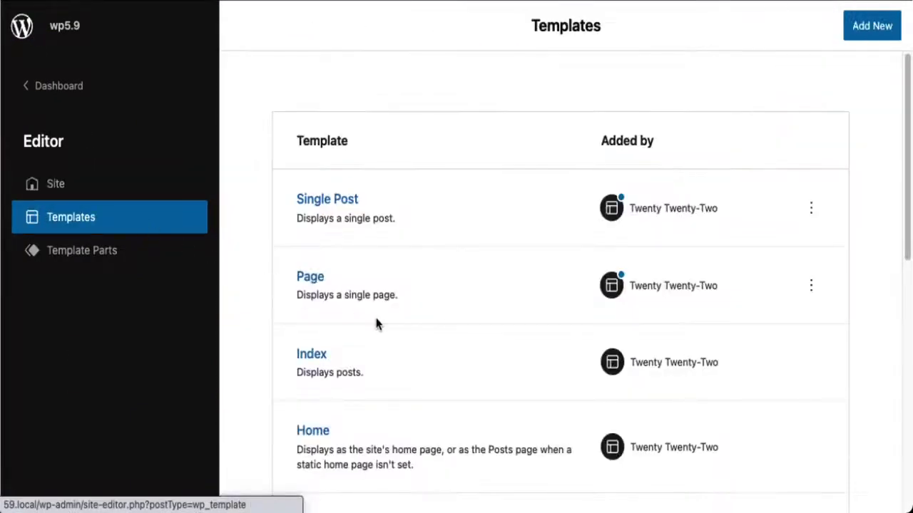
Open the Archive and Index templates in turn to compare their headers with the Blog page, returning to the template list
scroll(508, 370, down, 2)
scroll(509, 378, down, 8)
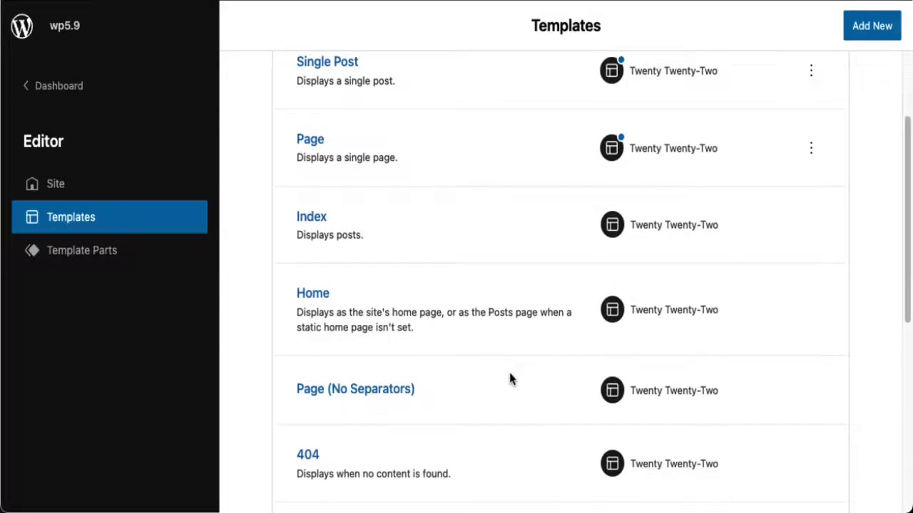
scroll(509, 379, down, 4)
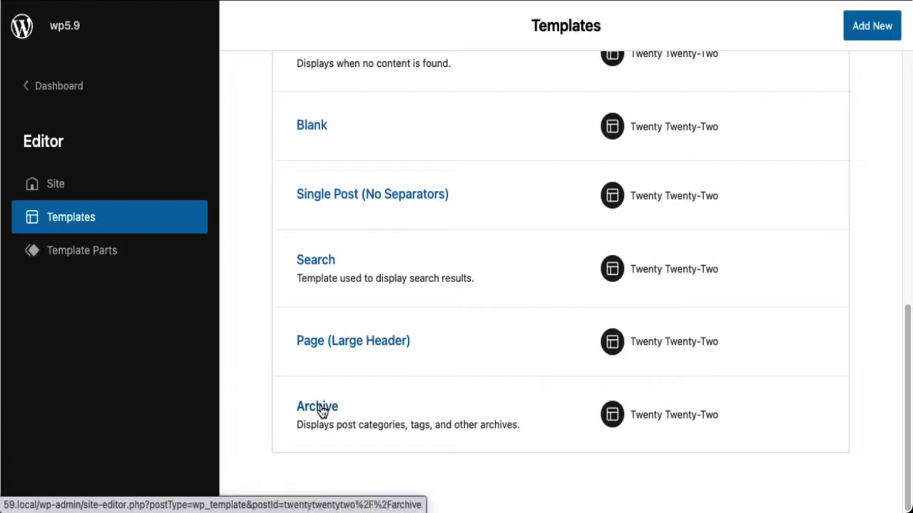
click(319, 408)
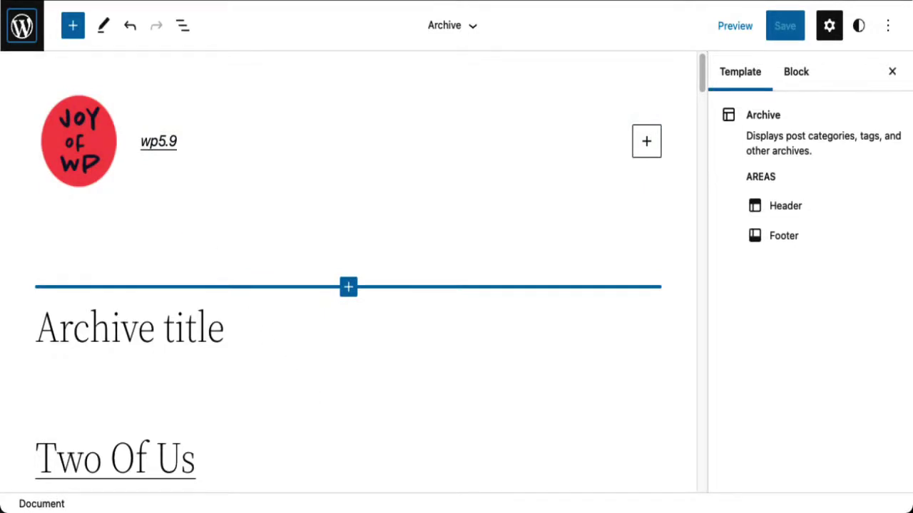
click(22, 26)
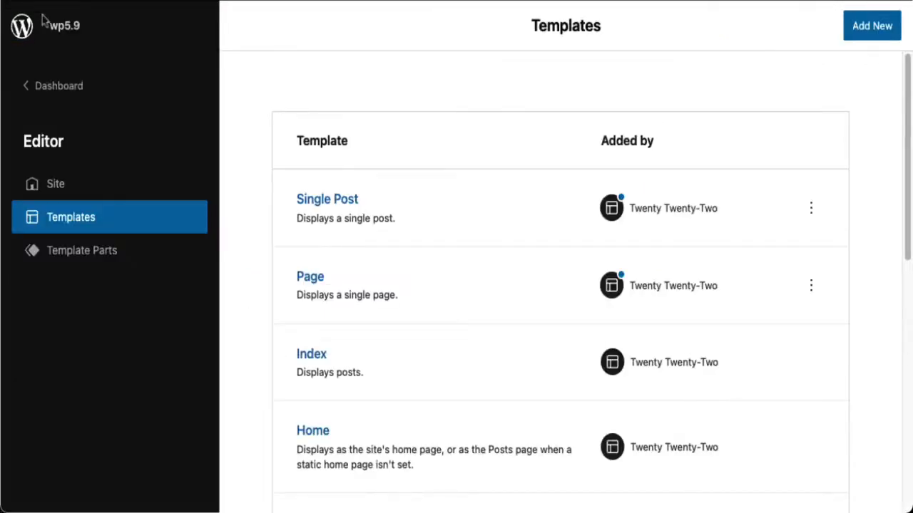
click(312, 355)
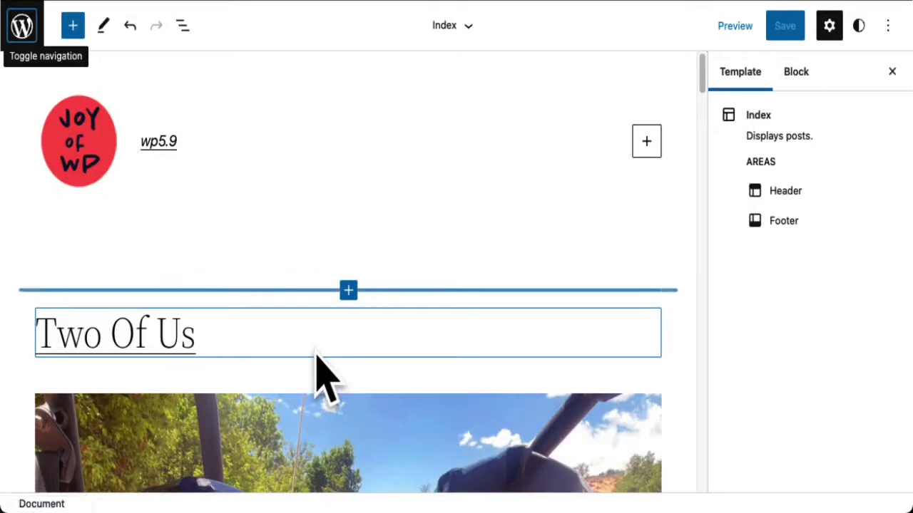
click(23, 26)
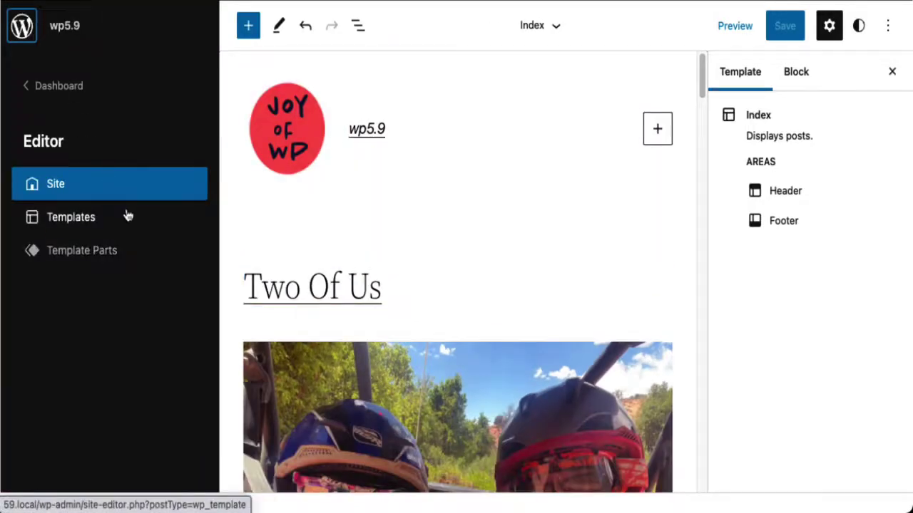
click(128, 216)
Open the Home template, examine its header and show its block structure in List view
scroll(455, 326, down, 1)
scroll(455, 330, down, 3)
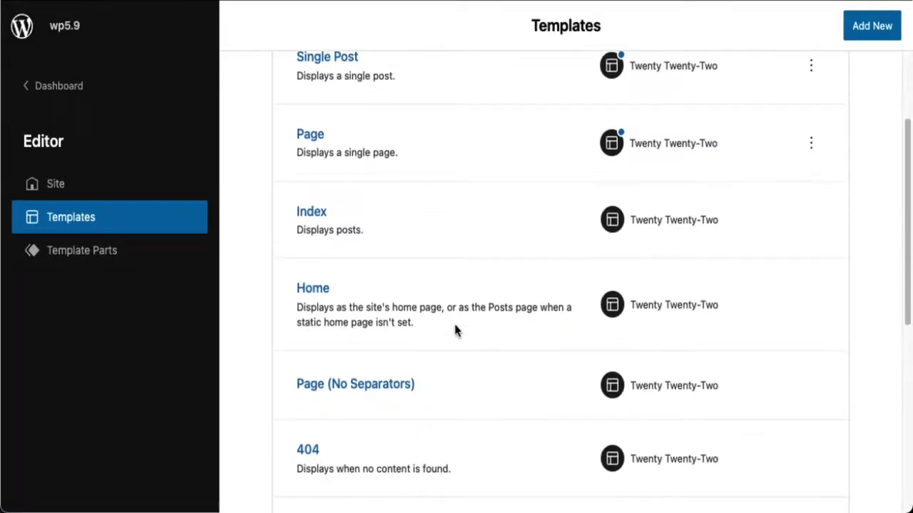
click(312, 278)
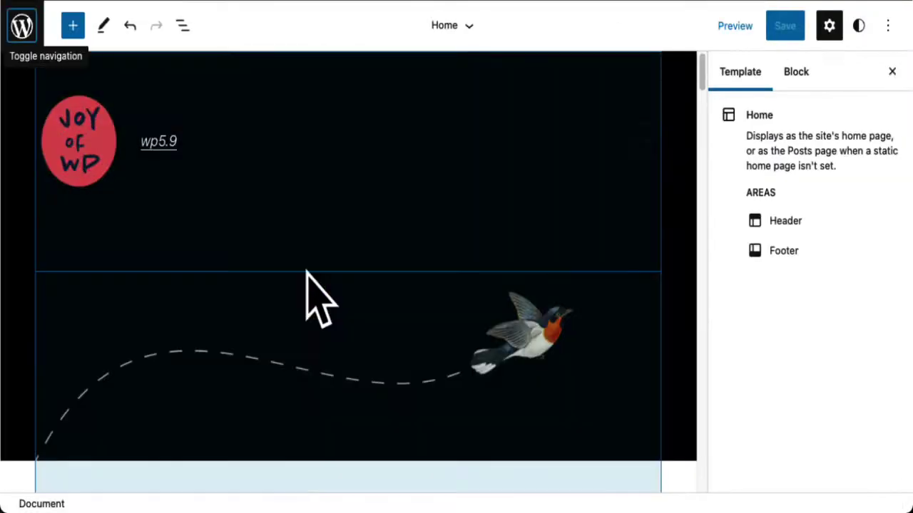
scroll(432, 293, down, 3)
scroll(434, 293, up, 3)
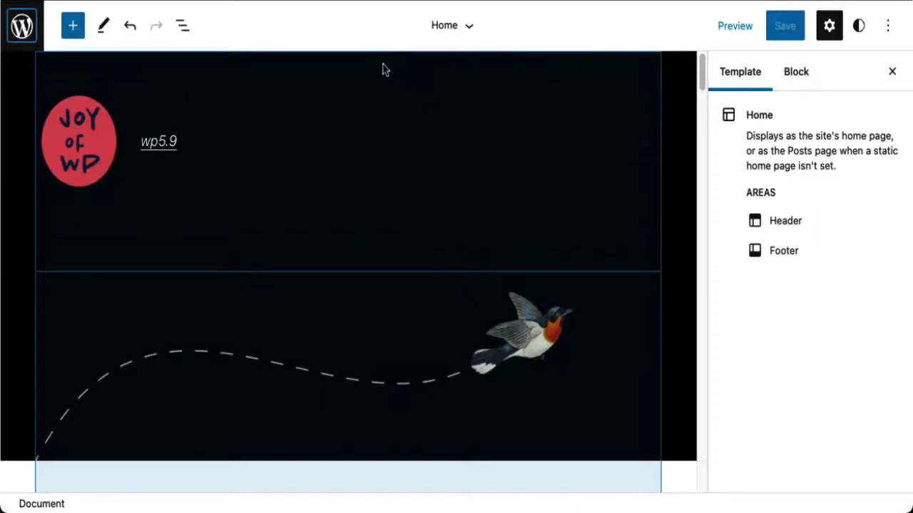
click(183, 24)
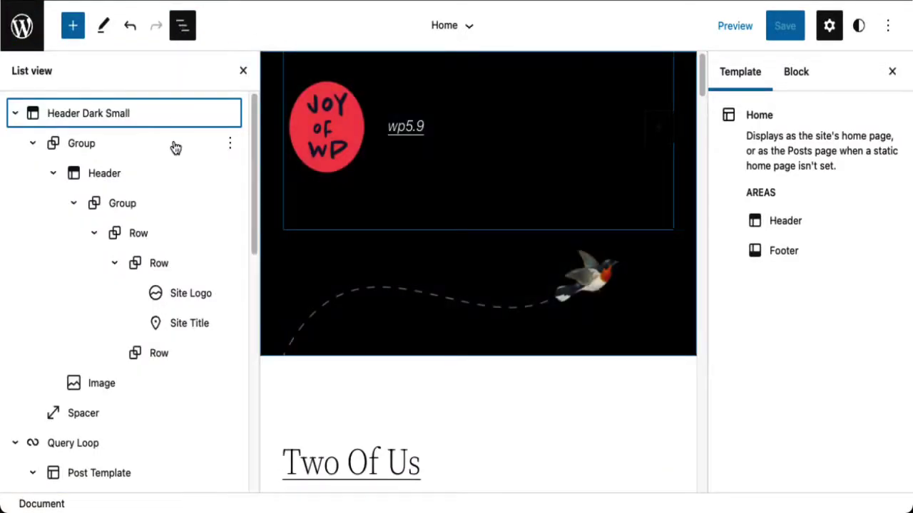
Replace the Home template's dark small header with the bk header template part and save the template
key(Return)
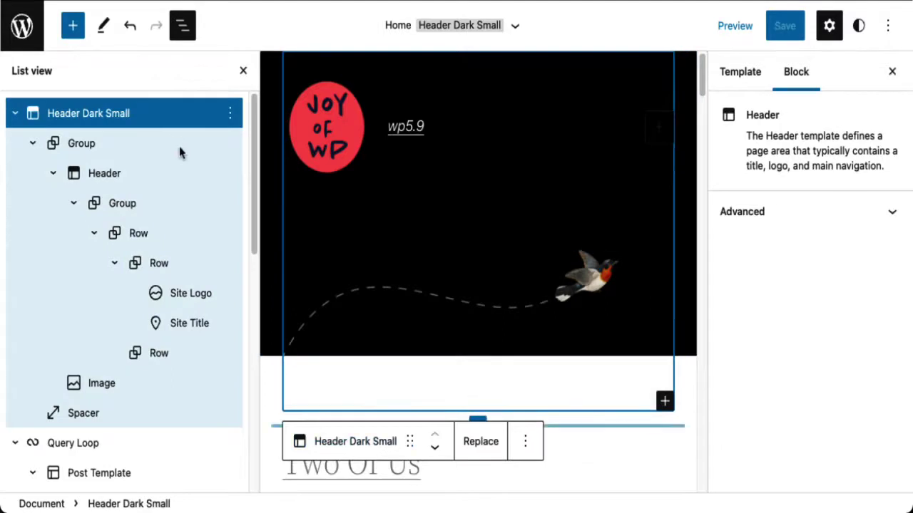
click(471, 443)
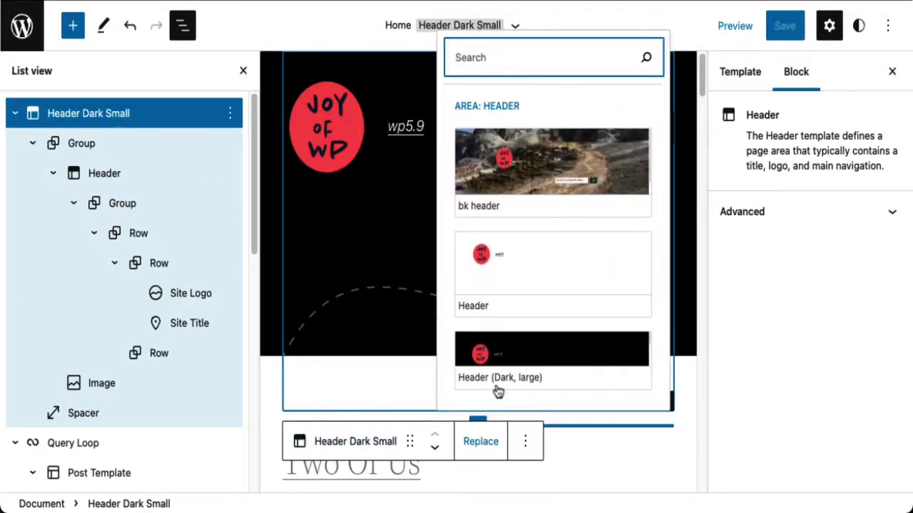
click(590, 183)
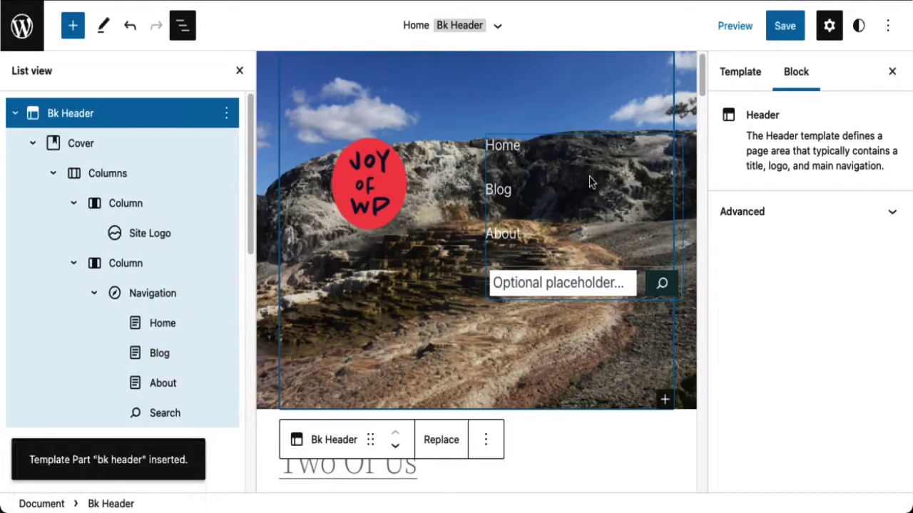
click(787, 29)
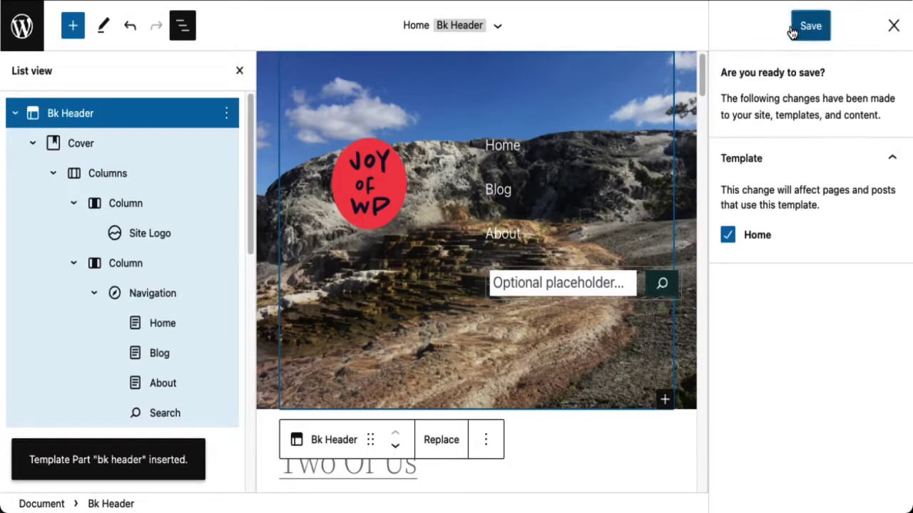
click(817, 31)
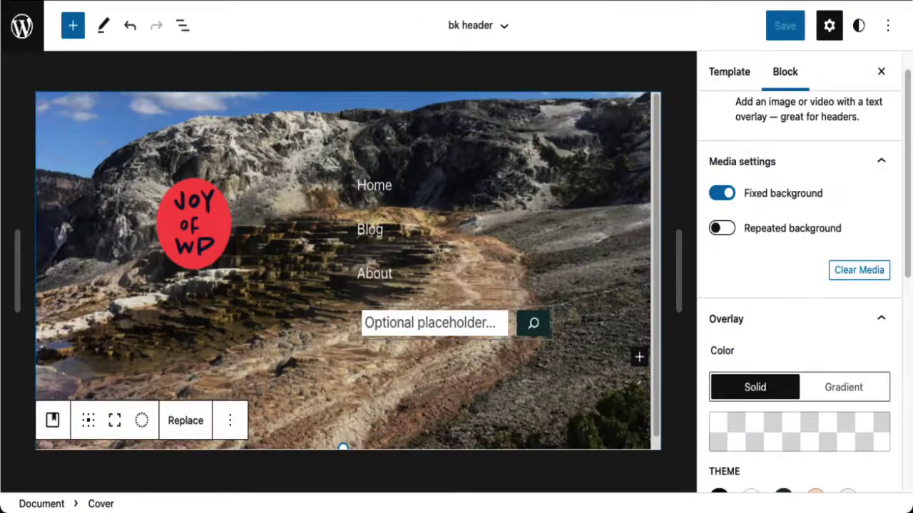
Visit the live site's Blog page to check its header while scrolling, and go on to the About page
click(22, 26)
click(56, 86)
click(74, 20)
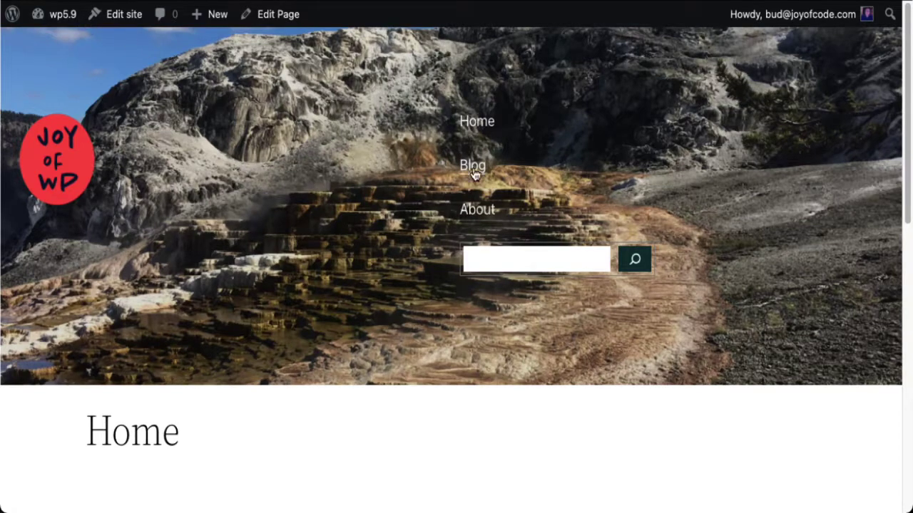
click(473, 171)
scroll(600, 358, down, 2)
scroll(600, 358, up, 2)
scroll(601, 358, up, 1)
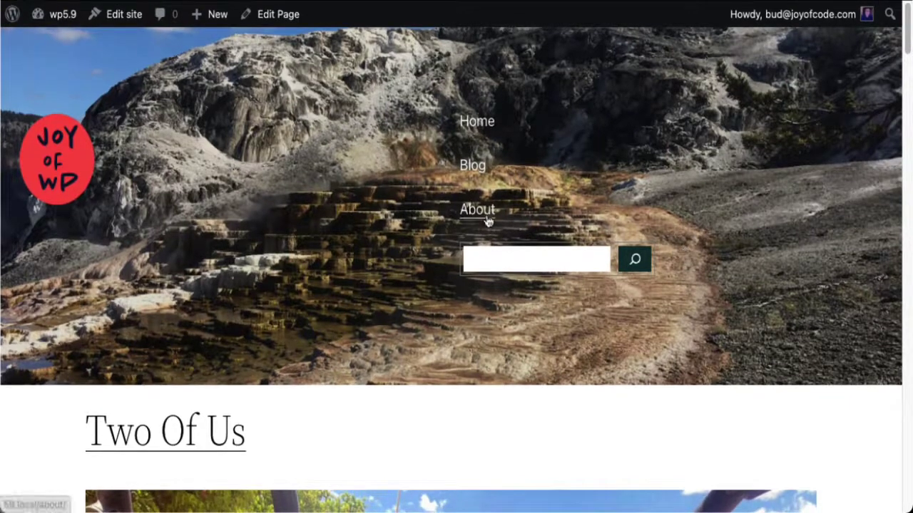
click(487, 222)
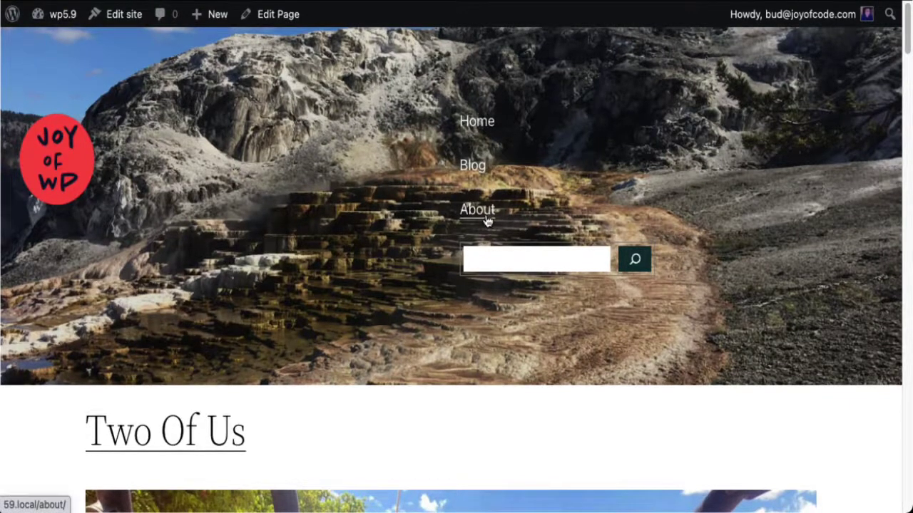
Search the live site for "lorem" using the header's search field
click(494, 257)
text(lorem)
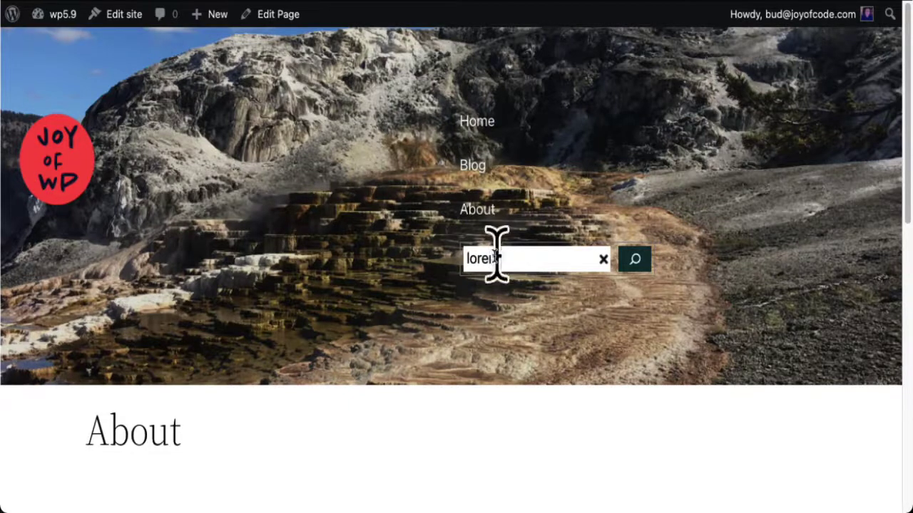
key(Return)
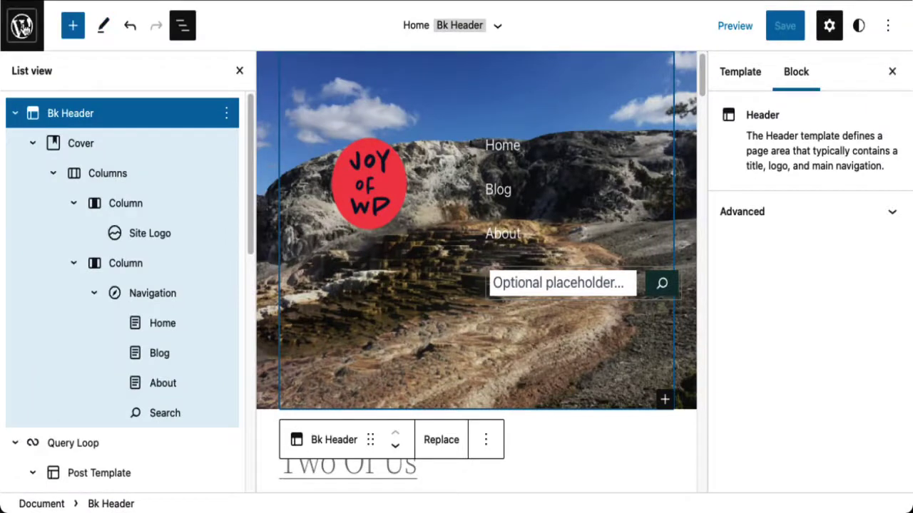
Return to the site editor's list of templates and open the Search template
click(21, 27)
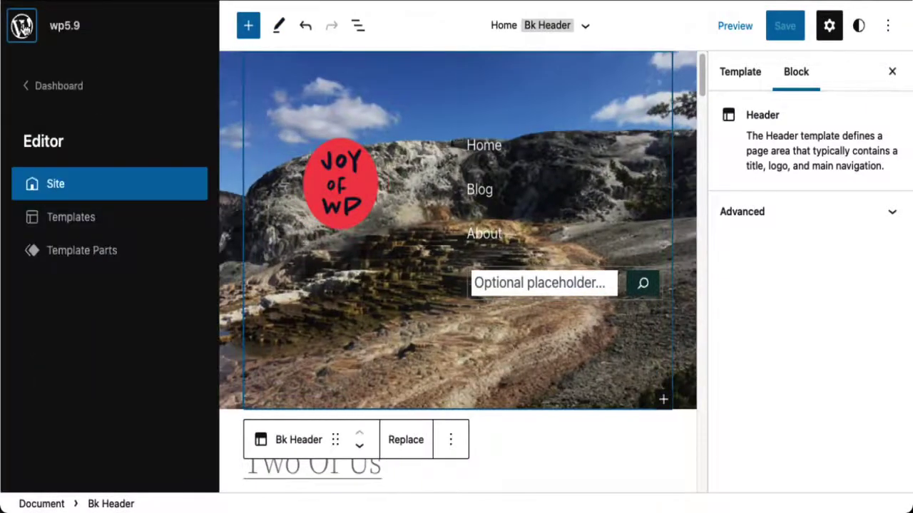
click(118, 218)
scroll(507, 318, down, 4)
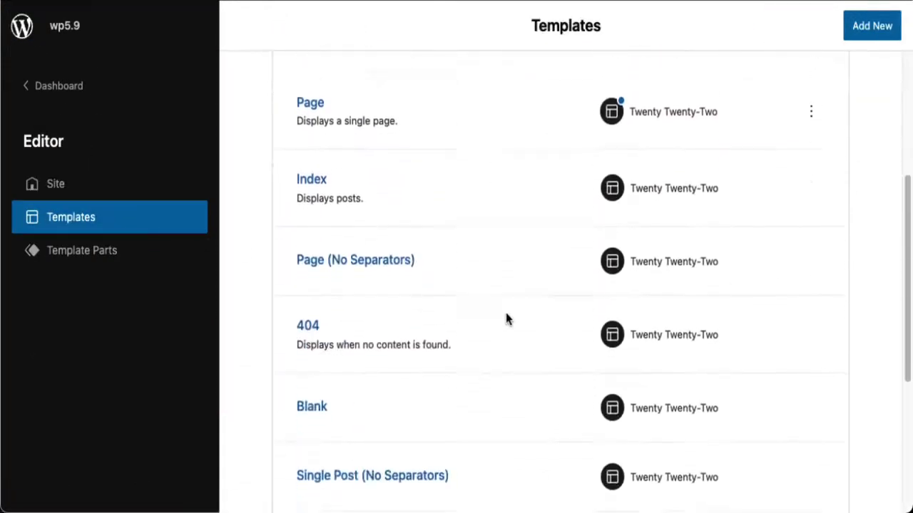
scroll(506, 317, down, 3)
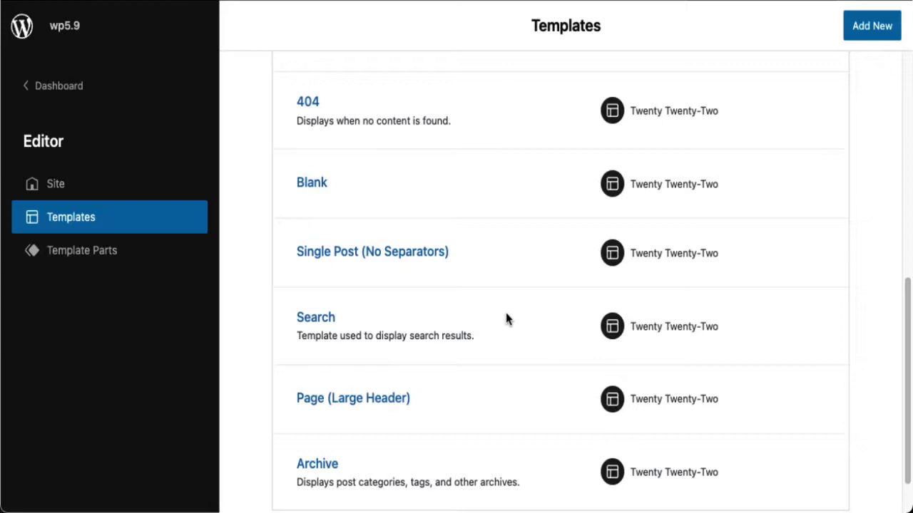
scroll(505, 314, down, 1)
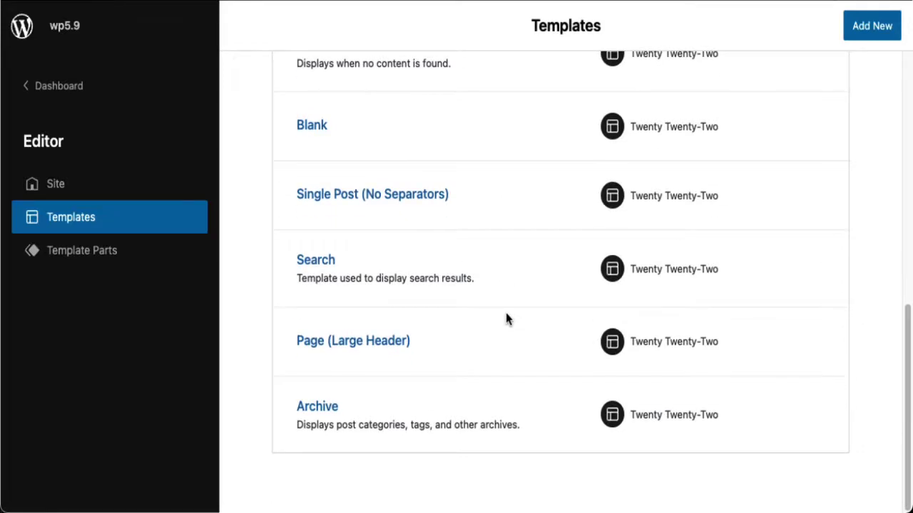
click(312, 261)
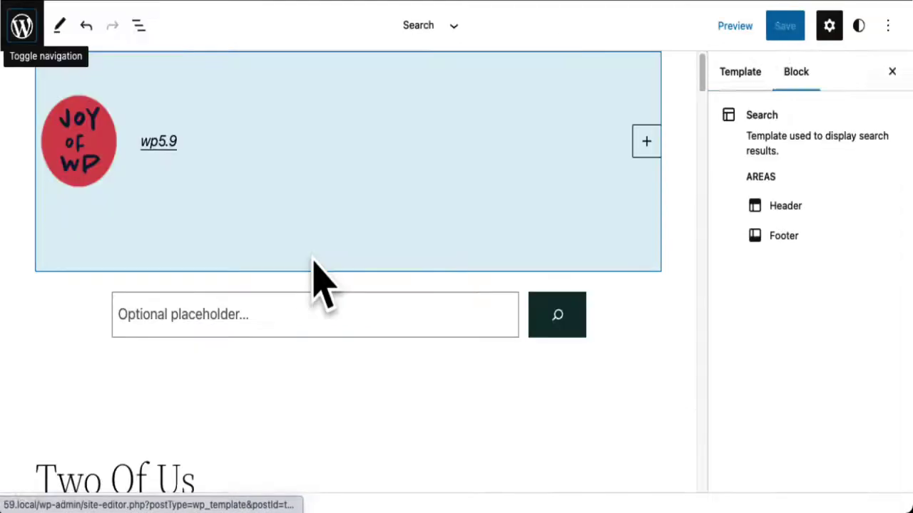
Replace the Search template's header with the bk header template part and save the template
click(162, 80)
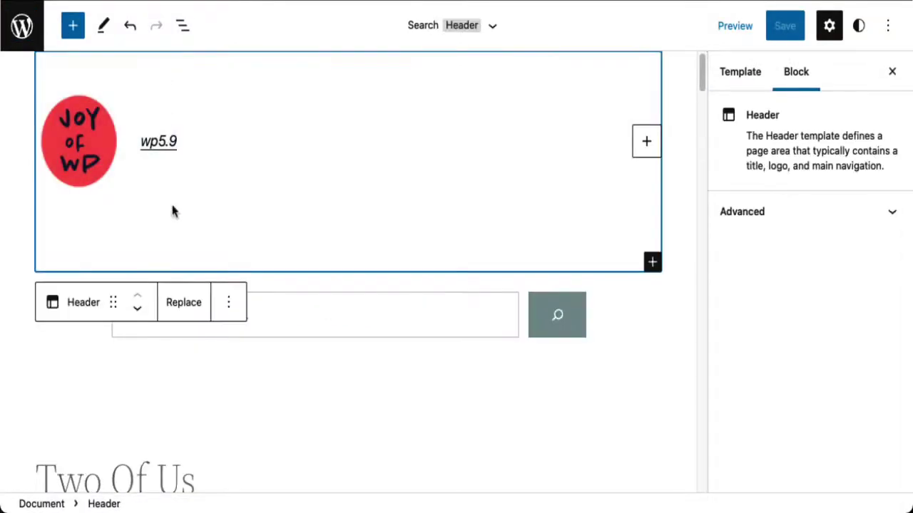
click(183, 308)
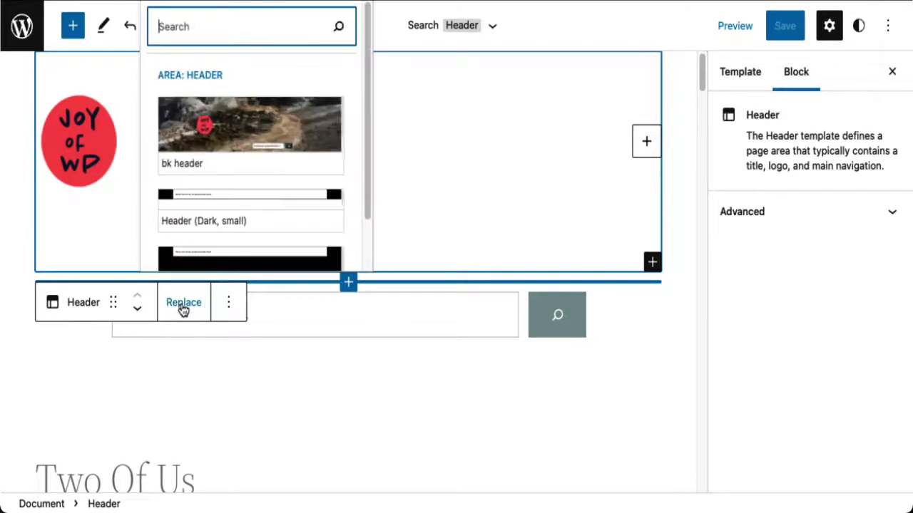
click(298, 119)
click(787, 28)
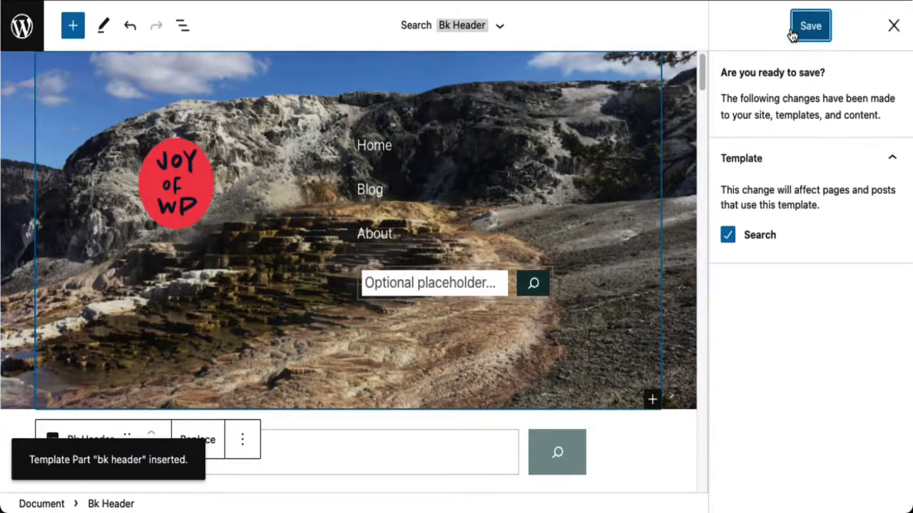
click(808, 32)
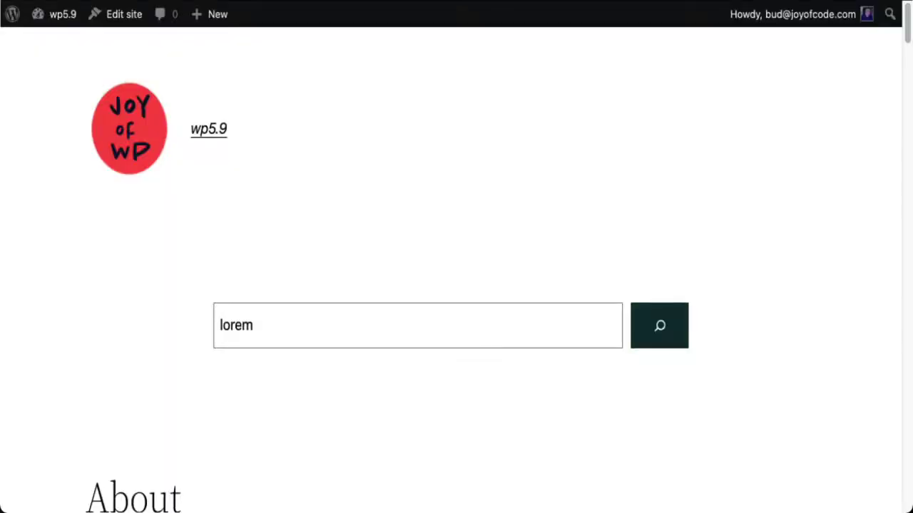
Reload the live "lorem" search results page and examine its header and results
scroll(456, 285, down, 5)
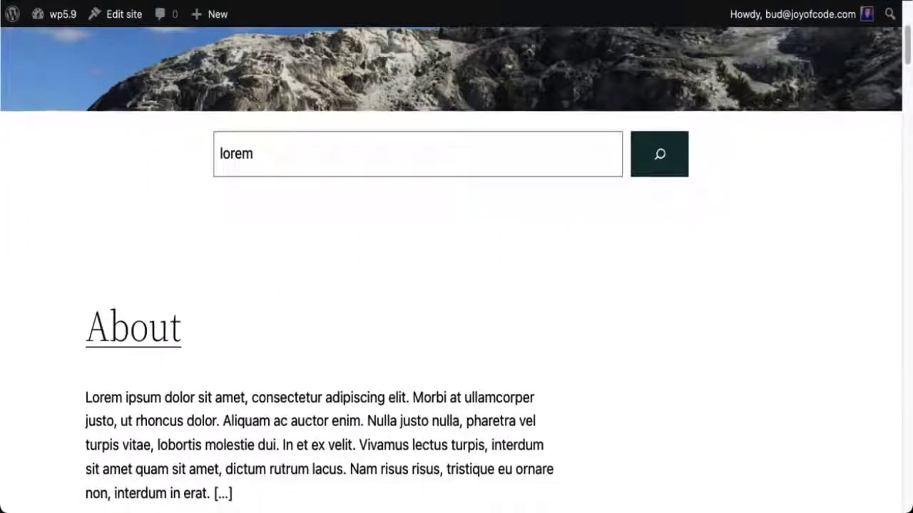
scroll(456, 285, down, 2)
scroll(456, 286, up, 8)
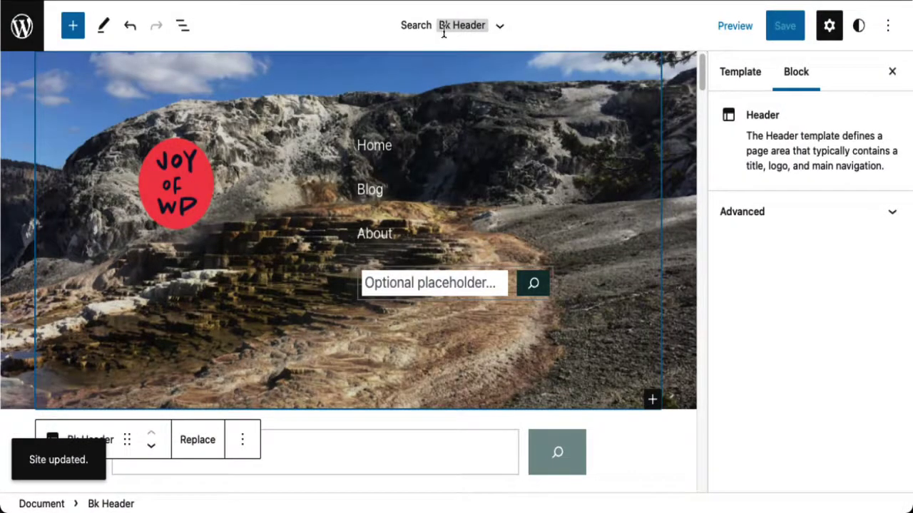
Go back to the site editor's template list and review which templates are marked as customized
click(31, 25)
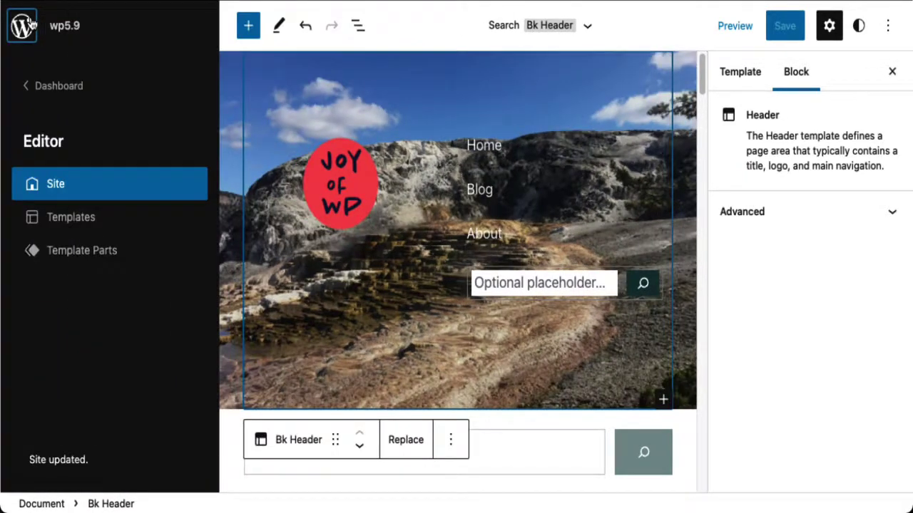
click(57, 217)
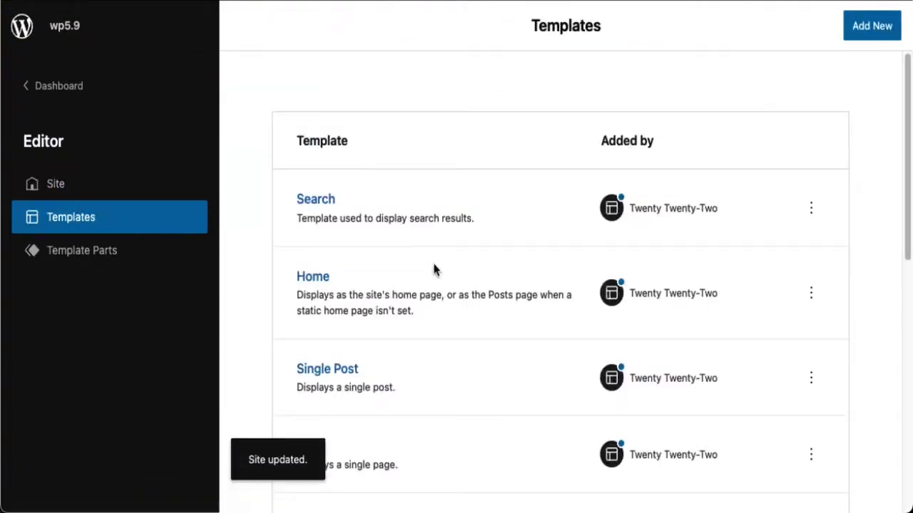
scroll(434, 270, down, 2)
scroll(434, 269, up, 2)
scroll(434, 270, down, 2)
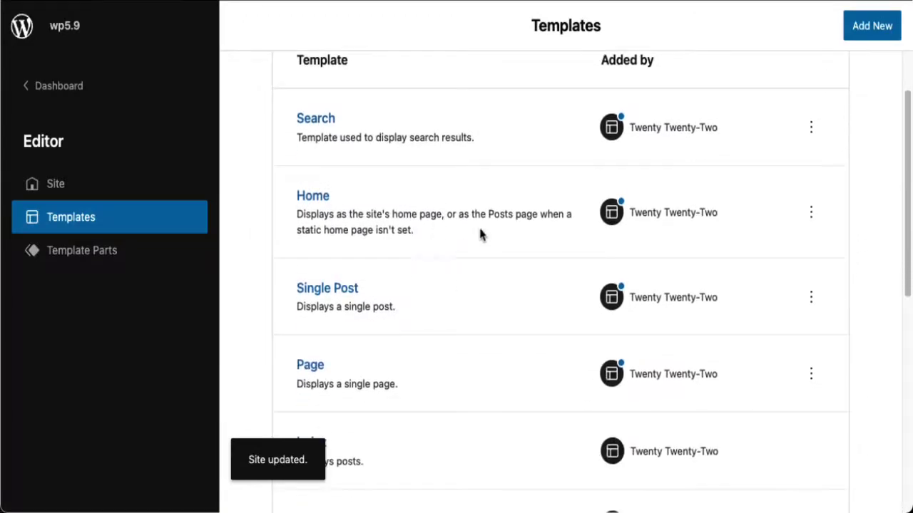
mouse_move(606, 139)
scroll(607, 139, down, 3)
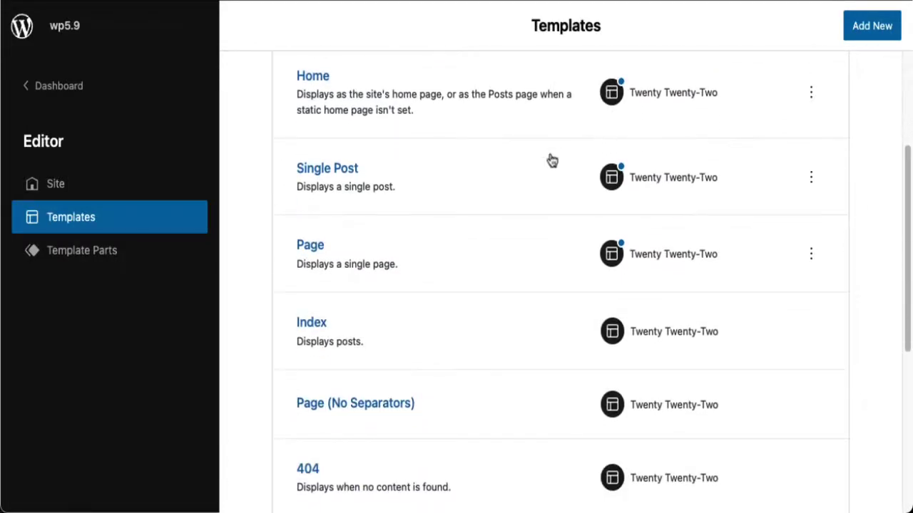
Open the Page template, set the site-wide background color to solid orange #fcb900 in the global styles, and save
click(315, 247)
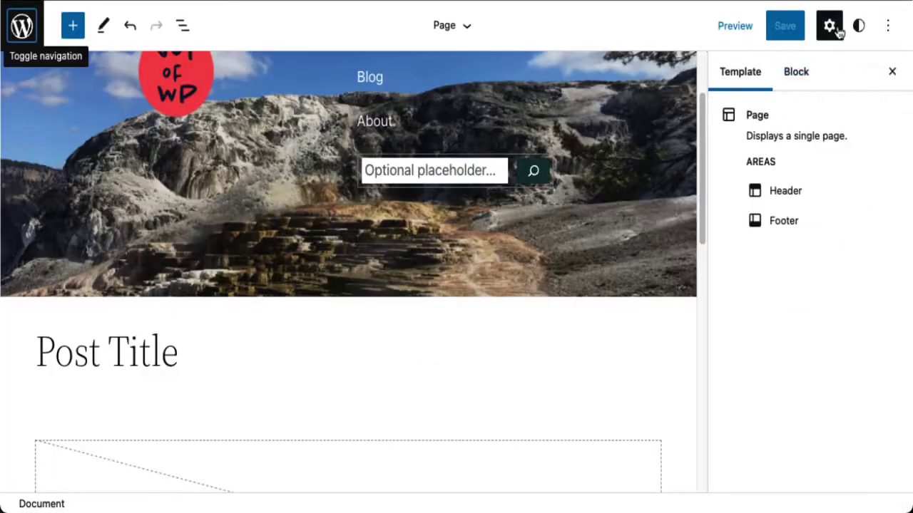
click(858, 27)
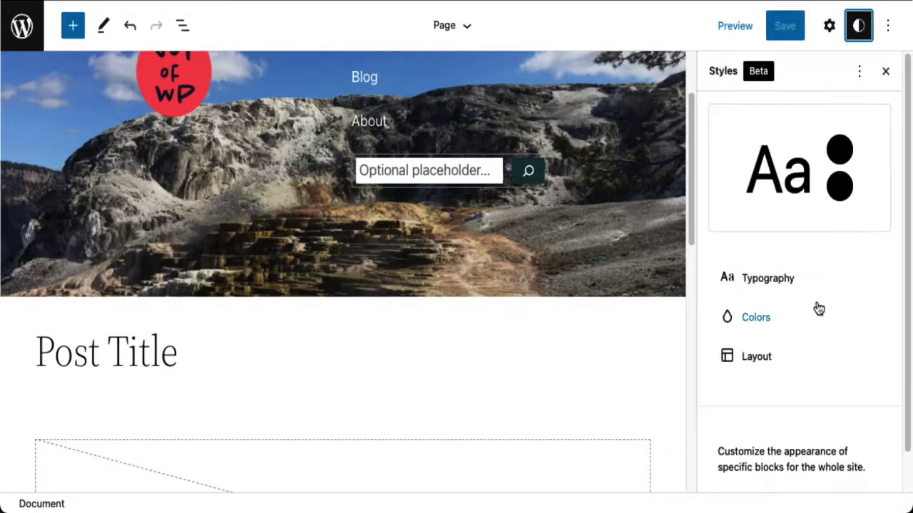
click(777, 321)
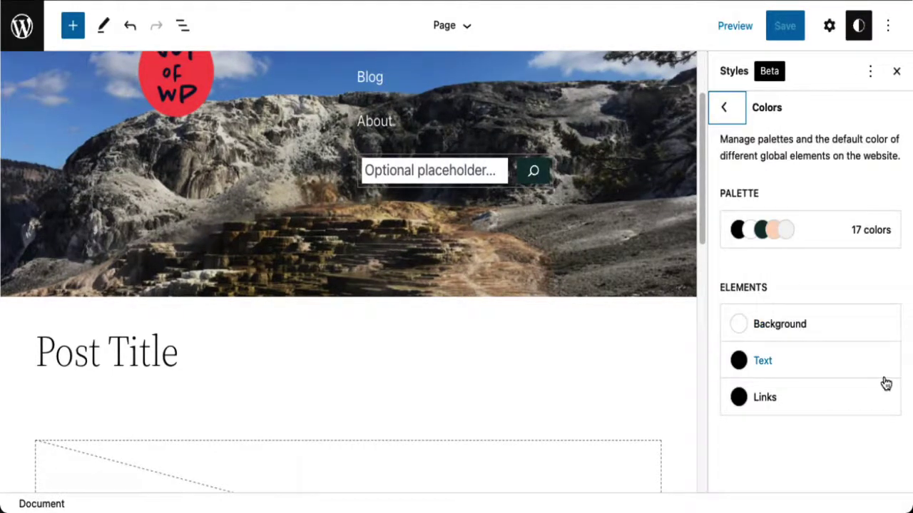
click(880, 329)
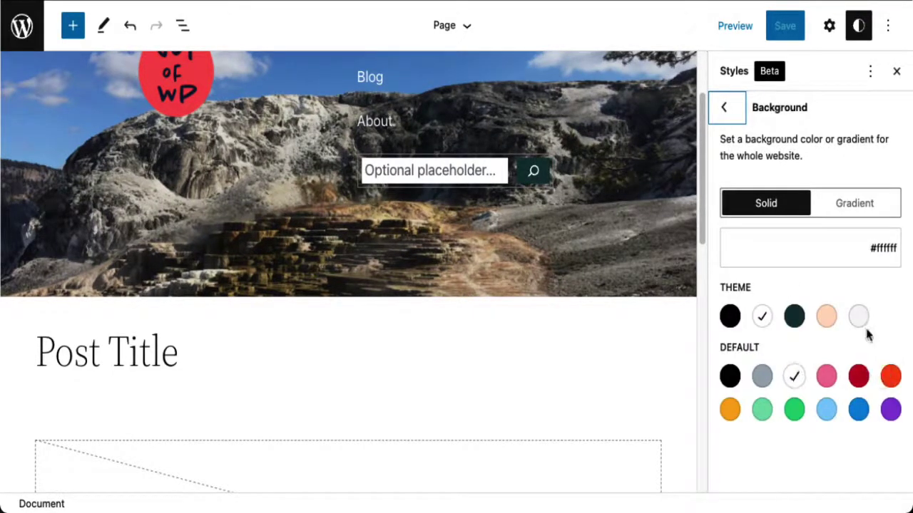
click(730, 409)
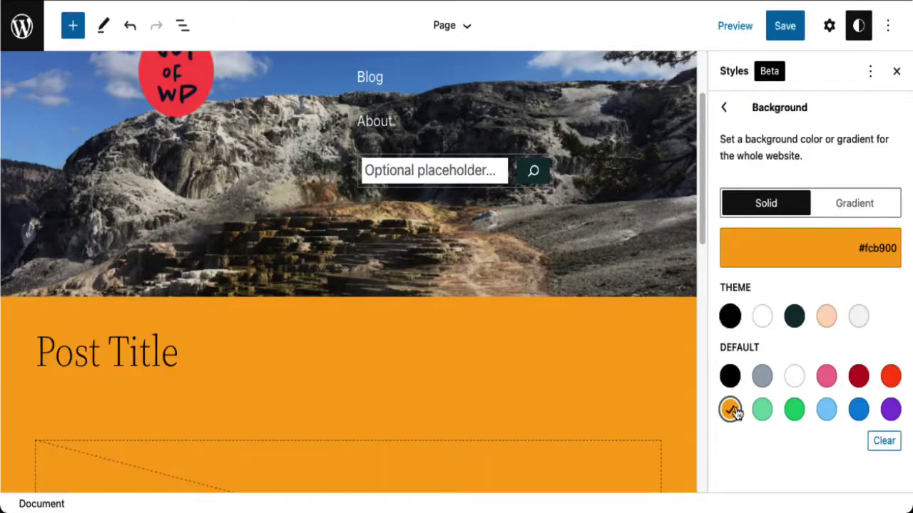
click(784, 25)
click(800, 27)
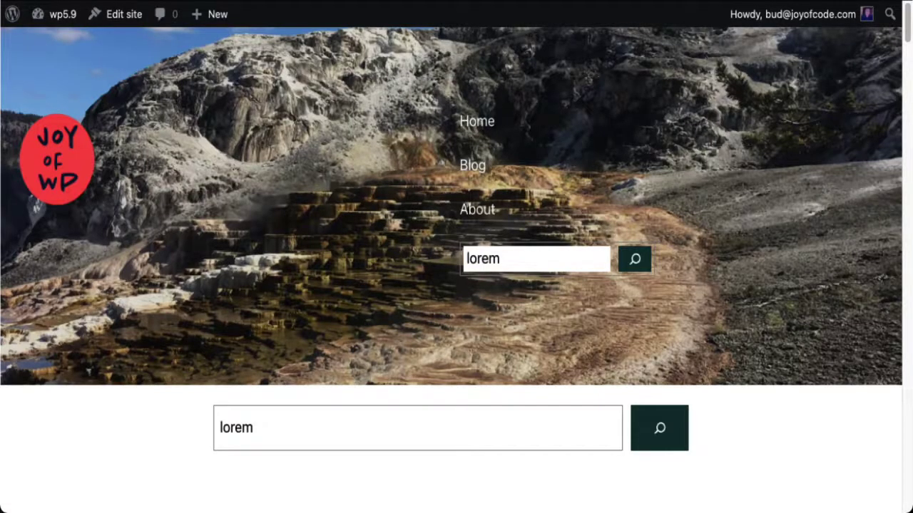
Reload the live search results page and look down it to check the background color
key(super+r)
scroll(722, 236, down, 3)
scroll(723, 236, down, 15)
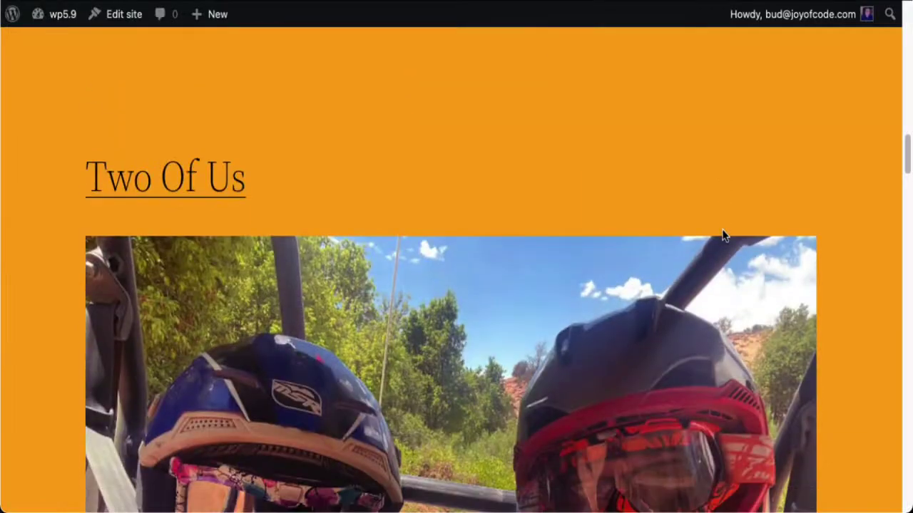
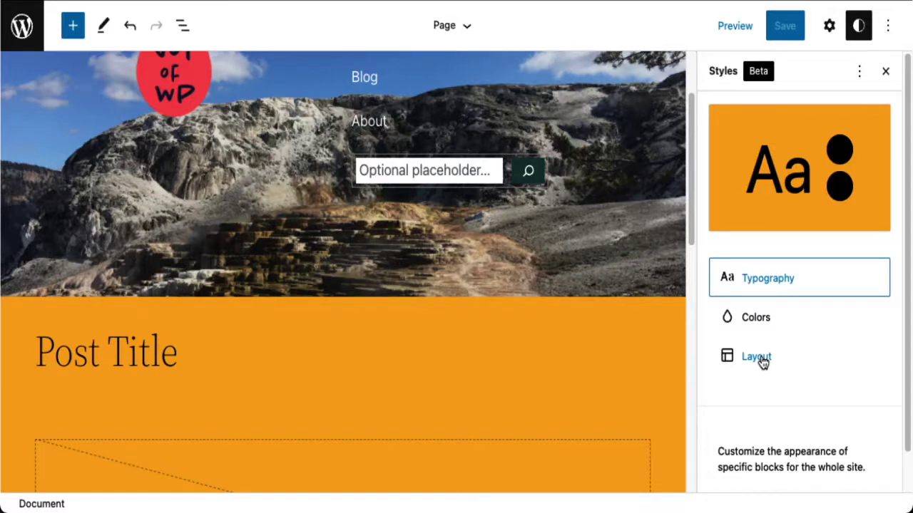
Open the global styles' list of blocks whose appearance can be customized for the whole site
scroll(803, 350, down, 1)
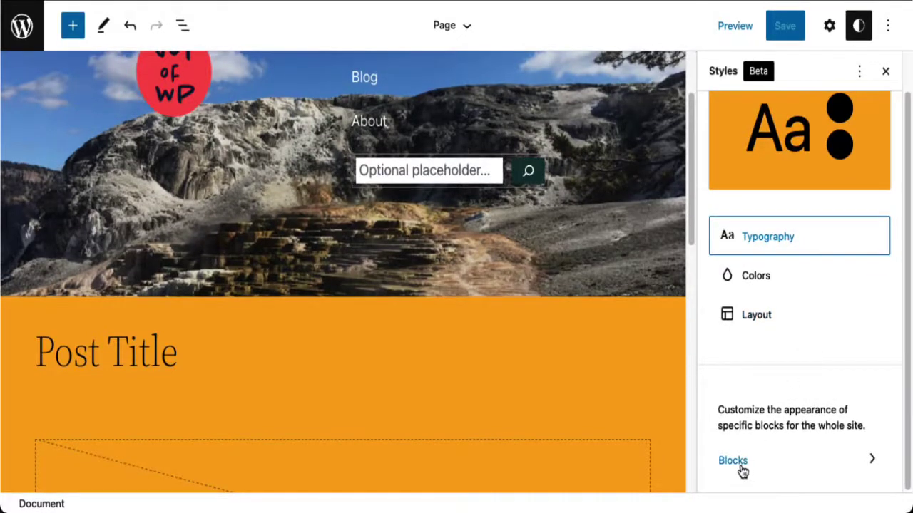
click(742, 468)
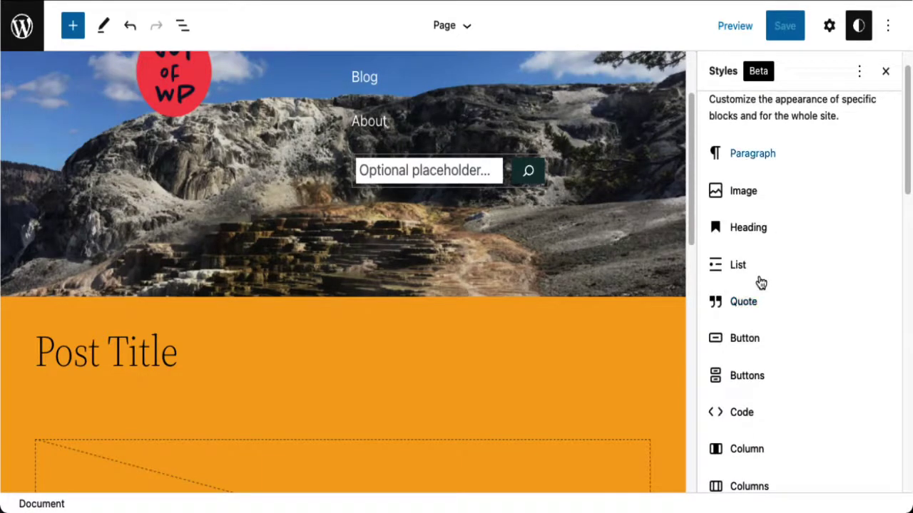
Set a custom font size of 28 px for the Paragraph block in the global styles and save the change
click(754, 162)
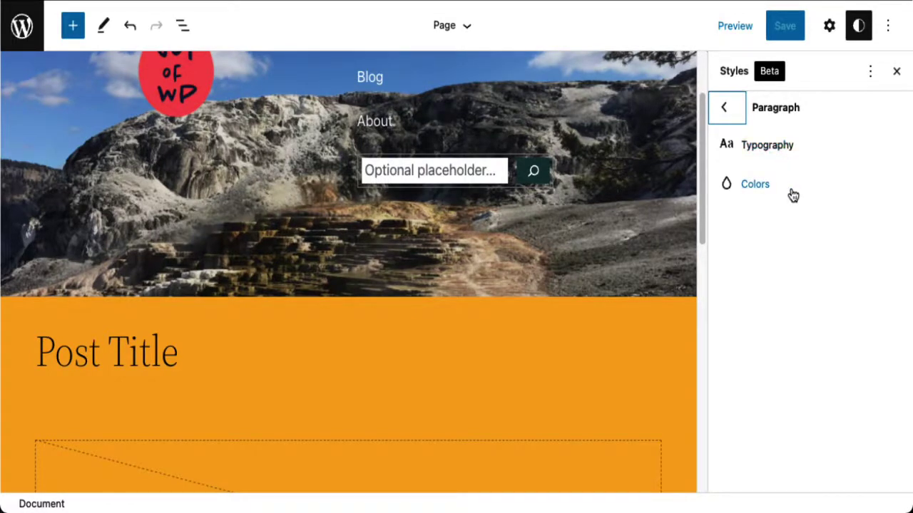
click(779, 152)
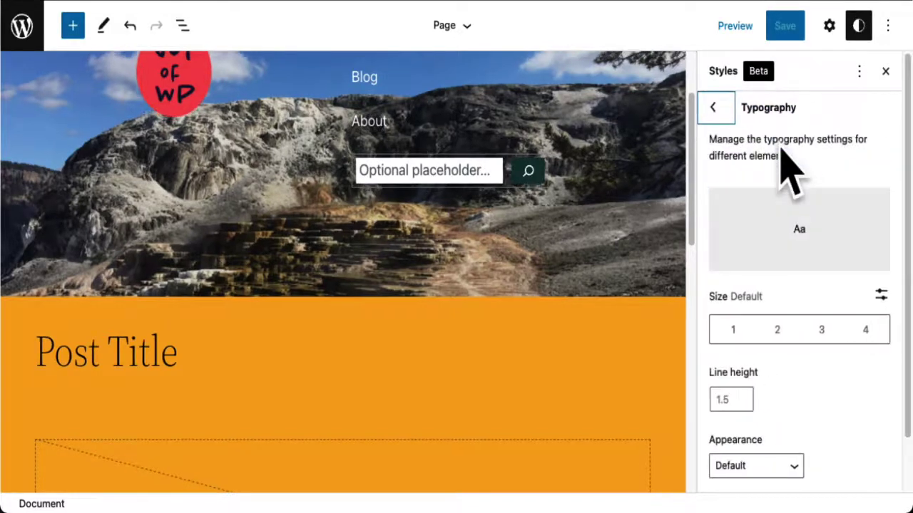
scroll(841, 339, down, 2)
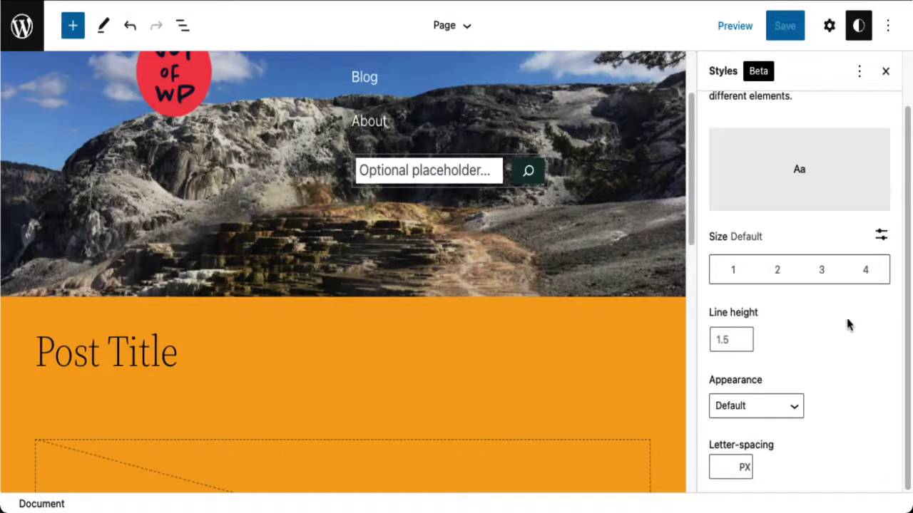
click(883, 238)
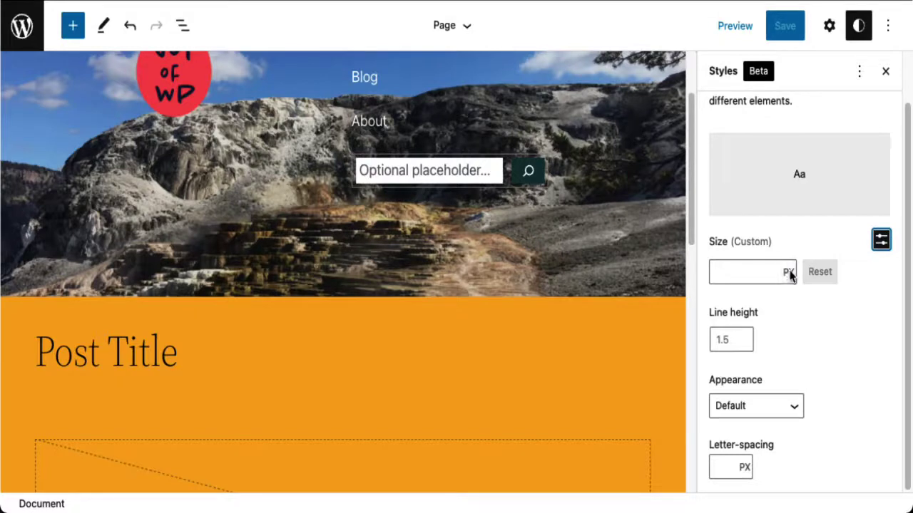
click(748, 267)
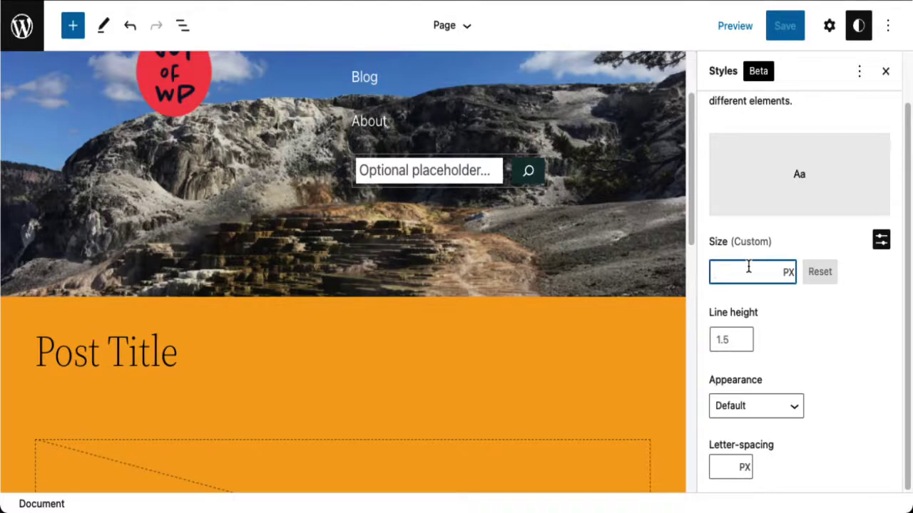
text(28)
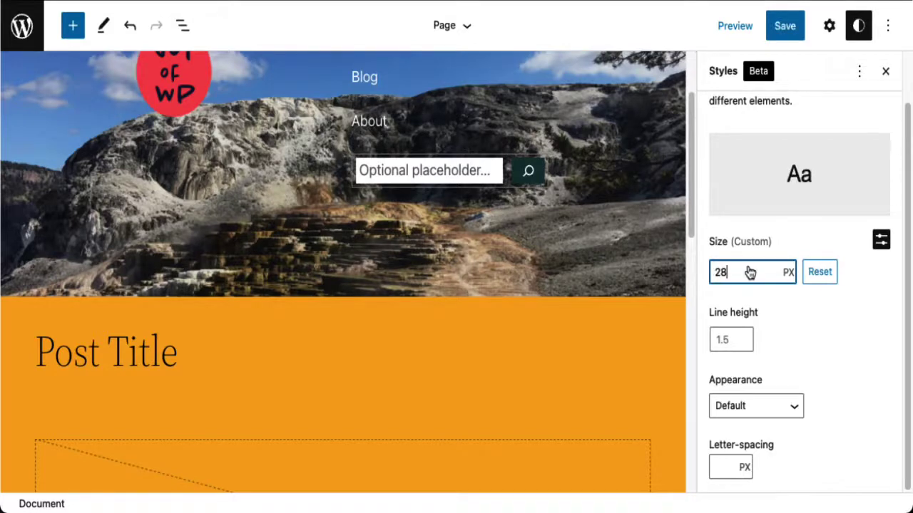
click(794, 26)
click(803, 25)
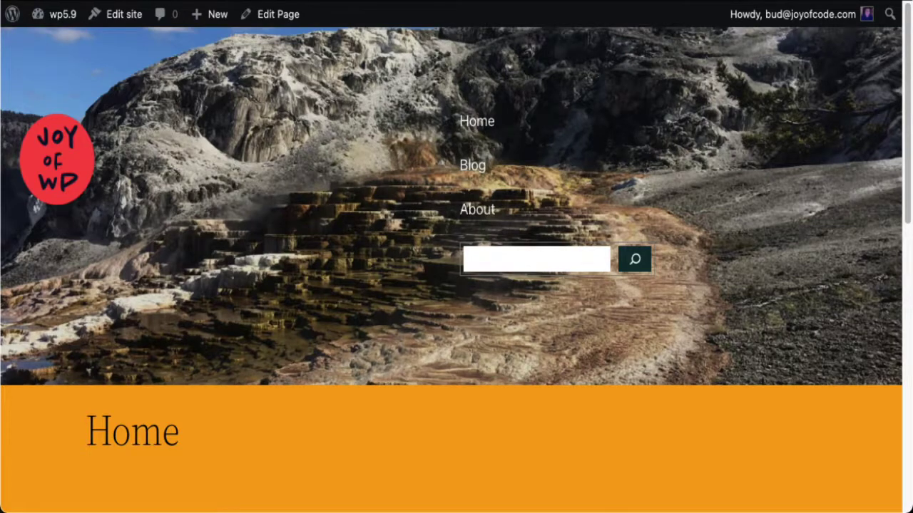
Look down the live Home page to check the paragraph text size
scroll(449, 266, down, 5)
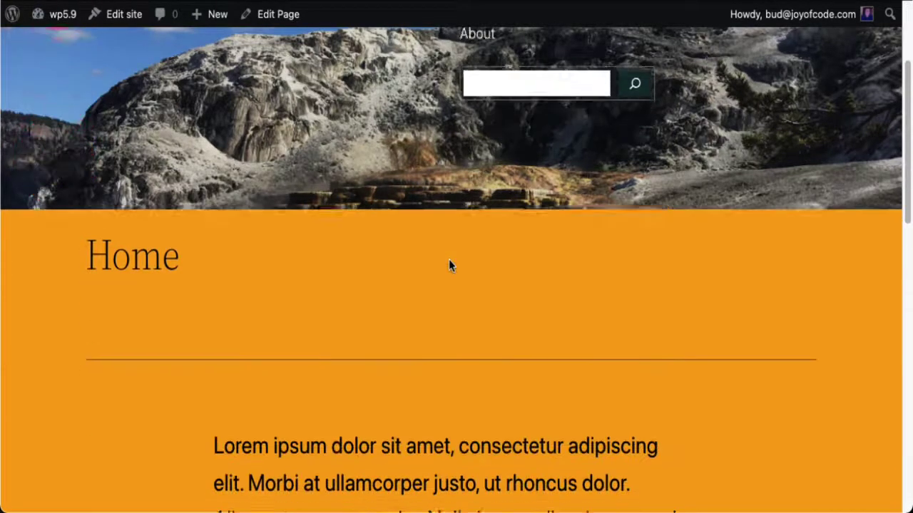
scroll(449, 265, down, 4)
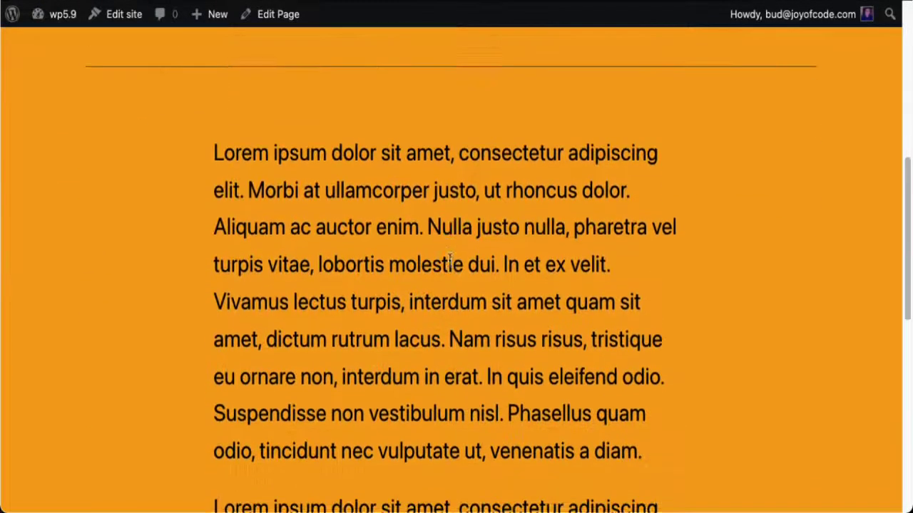
scroll(449, 262, up, 10)
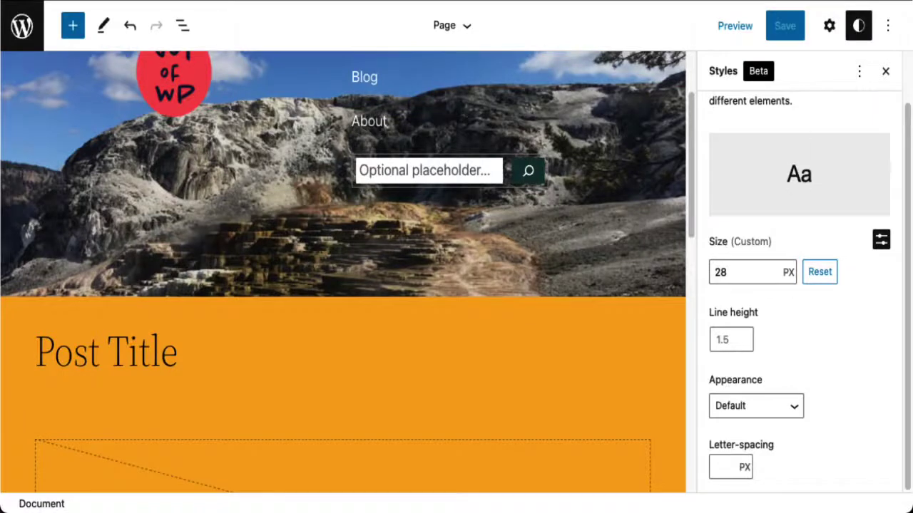
Return from the Paragraph typography settings to the global styles' block list and look through the customizable blocks
scroll(799, 214, up, 2)
click(717, 107)
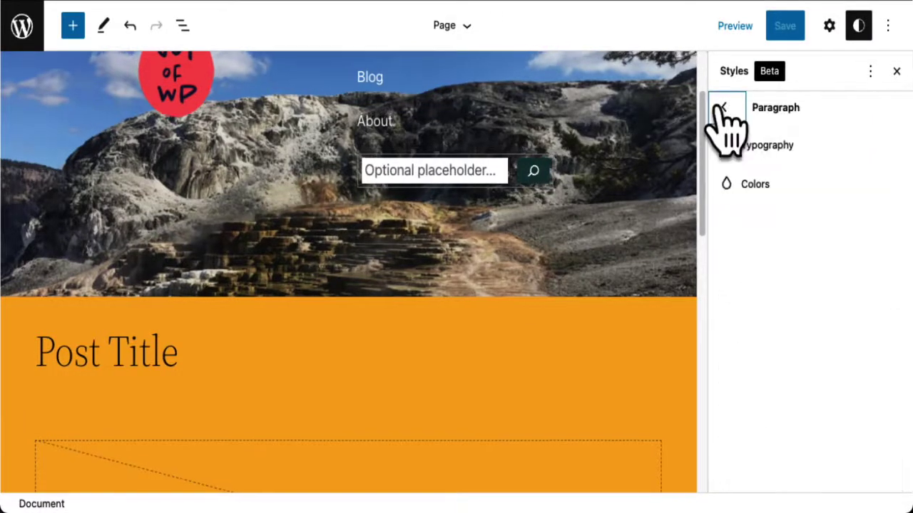
click(726, 112)
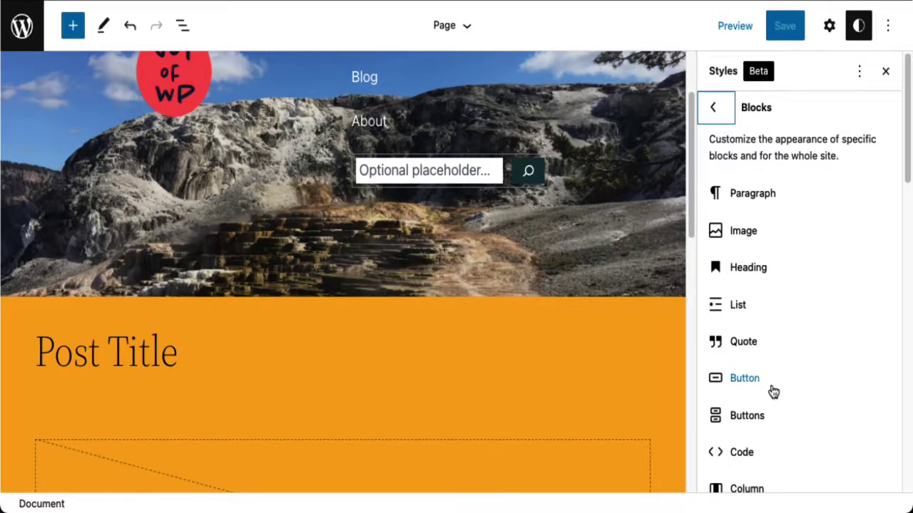
scroll(774, 391, down, 3)
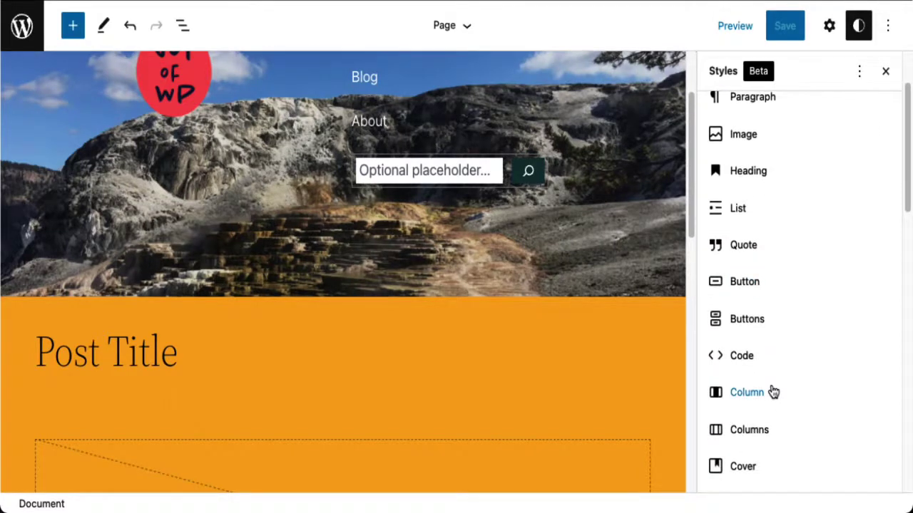
scroll(774, 392, up, 3)
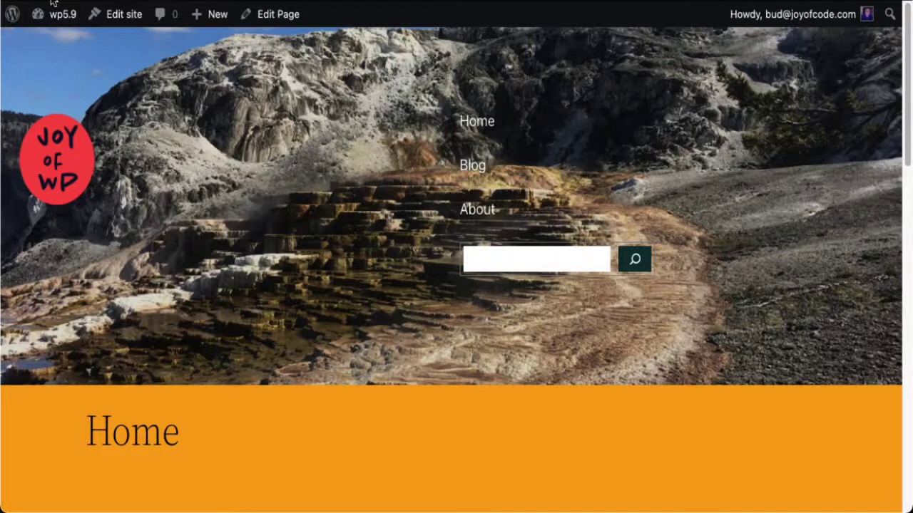
Go from the live Home page to the admin dashboard and open the site editor's template list
mouse_move(53, 3)
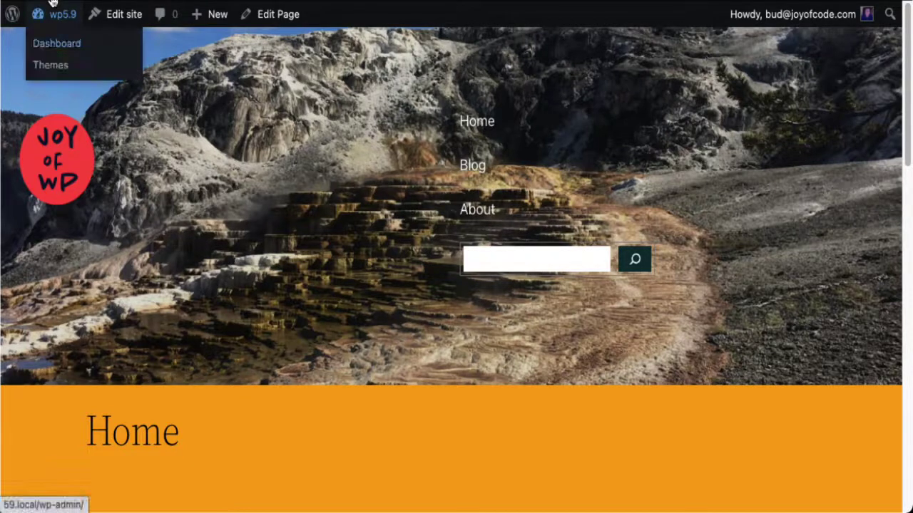
click(61, 41)
mouse_move(85, 271)
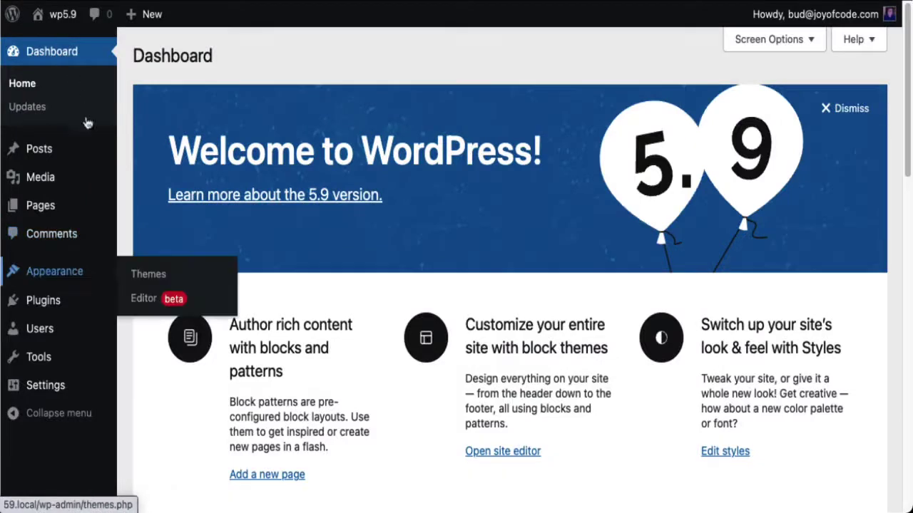
click(143, 298)
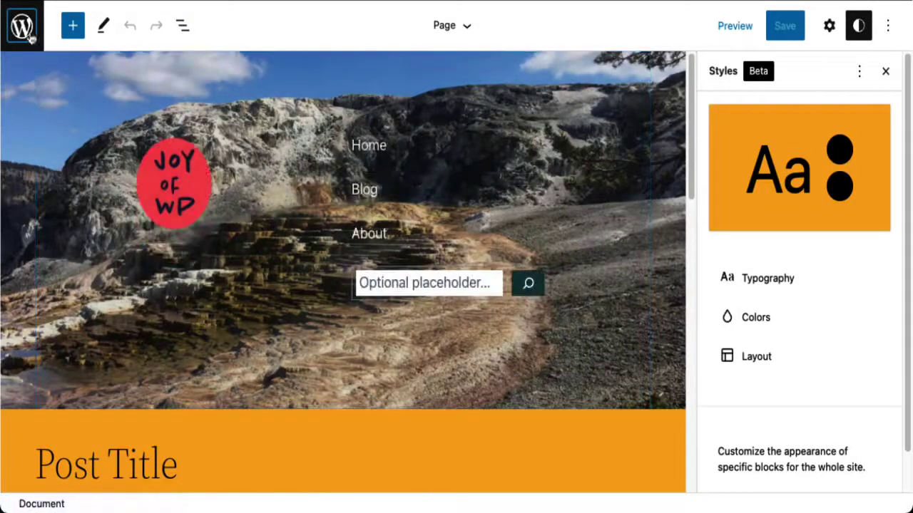
click(22, 26)
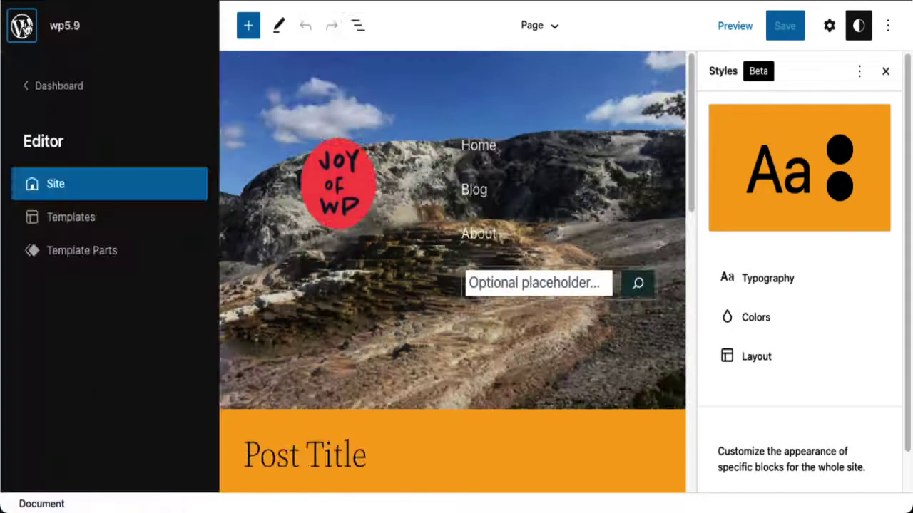
click(91, 220)
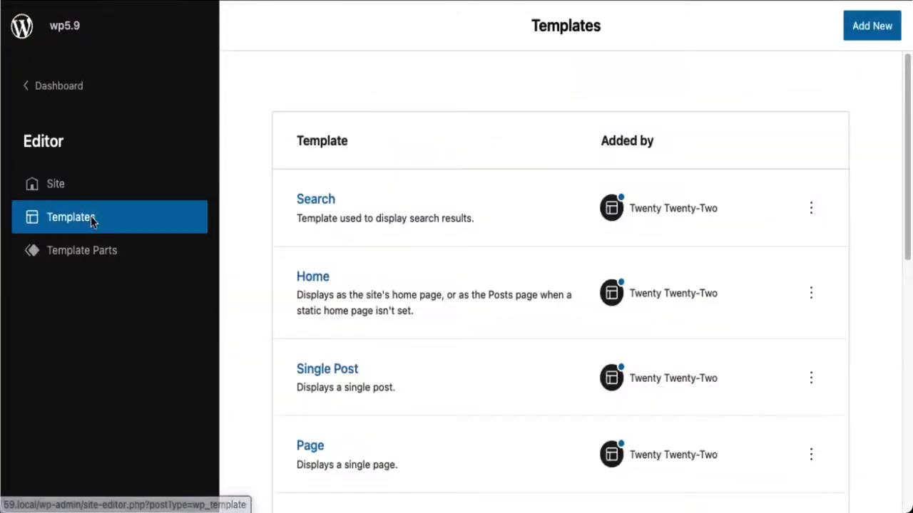
Clear the customizations of the Search, Home, Single Post and Page templates, and check the rest of the template list
click(812, 211)
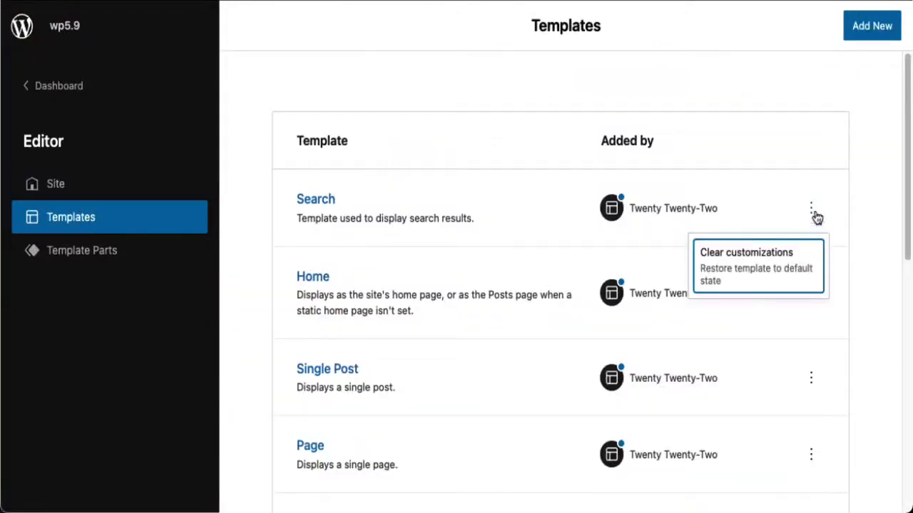
click(783, 270)
click(811, 216)
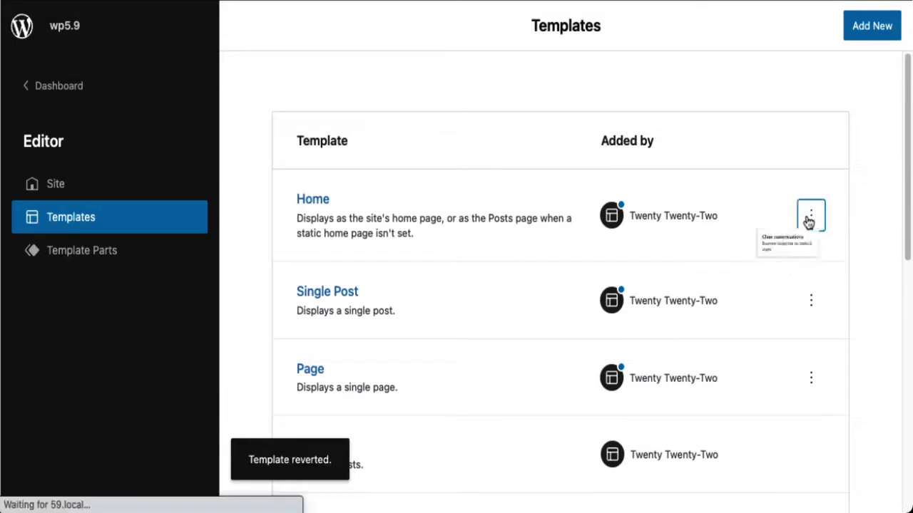
click(748, 269)
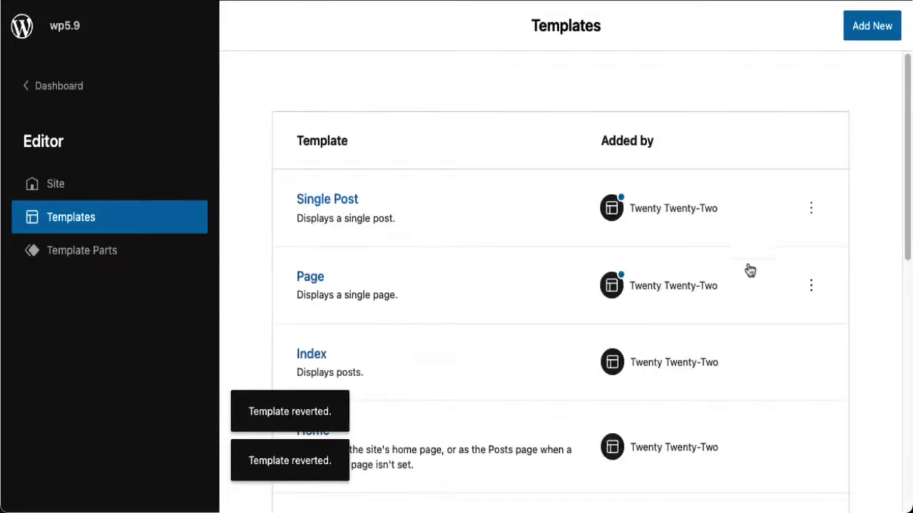
click(819, 217)
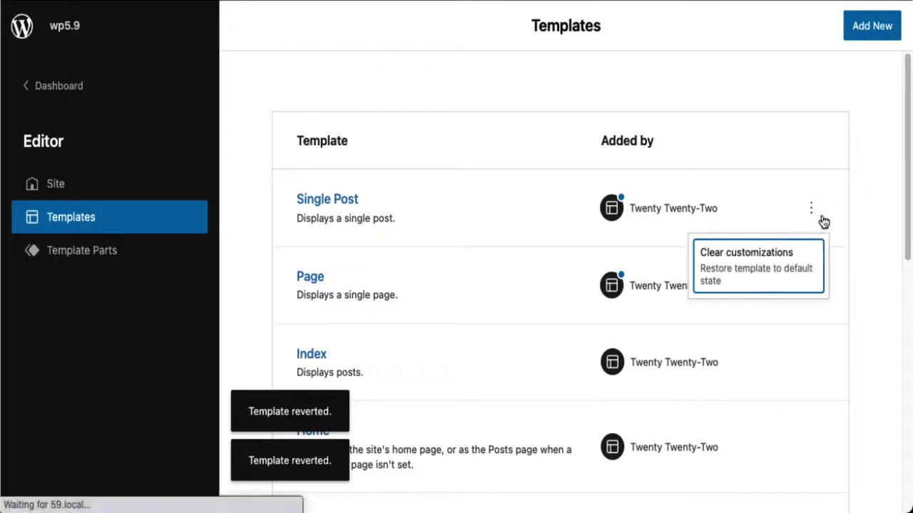
click(763, 268)
click(810, 209)
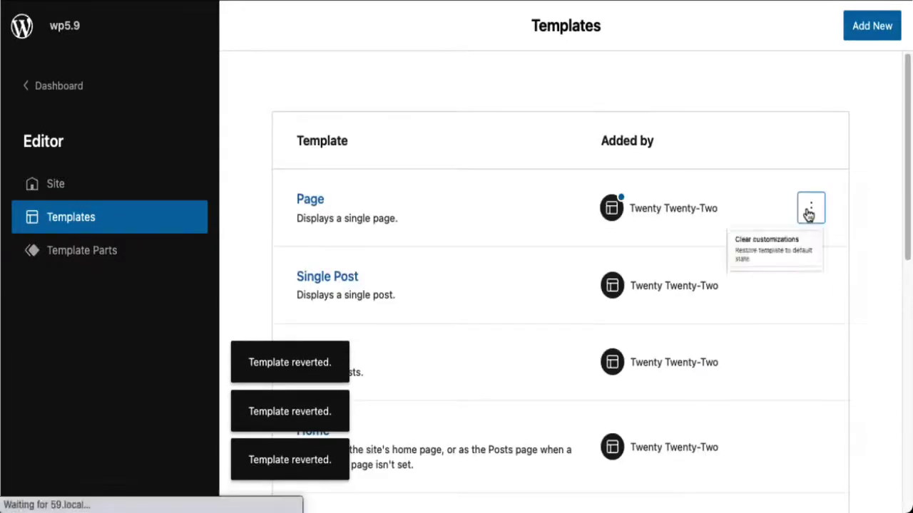
click(757, 264)
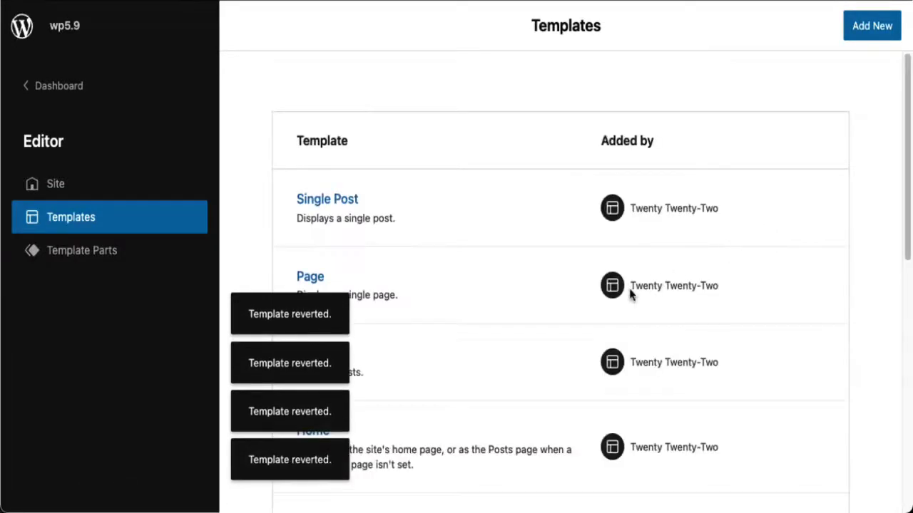
scroll(630, 294, down, 6)
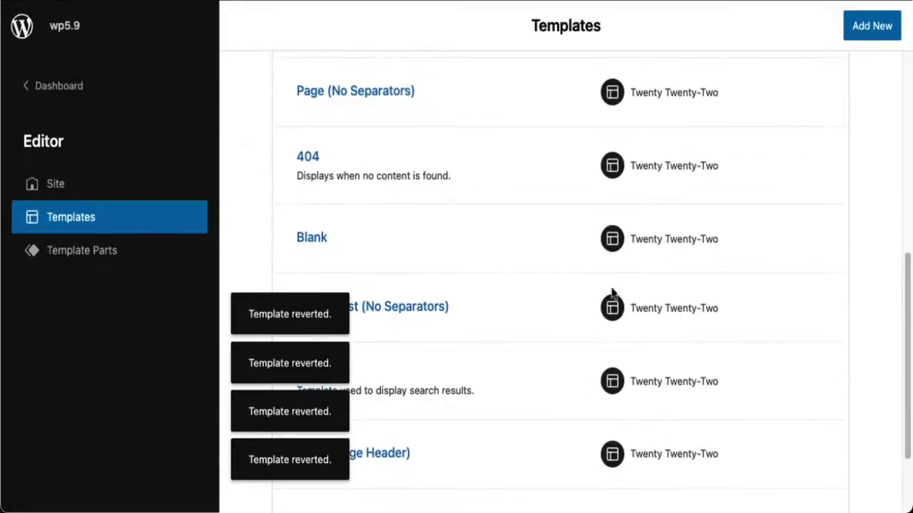
Delete the custom "bk header" from the site editor's template parts
click(117, 252)
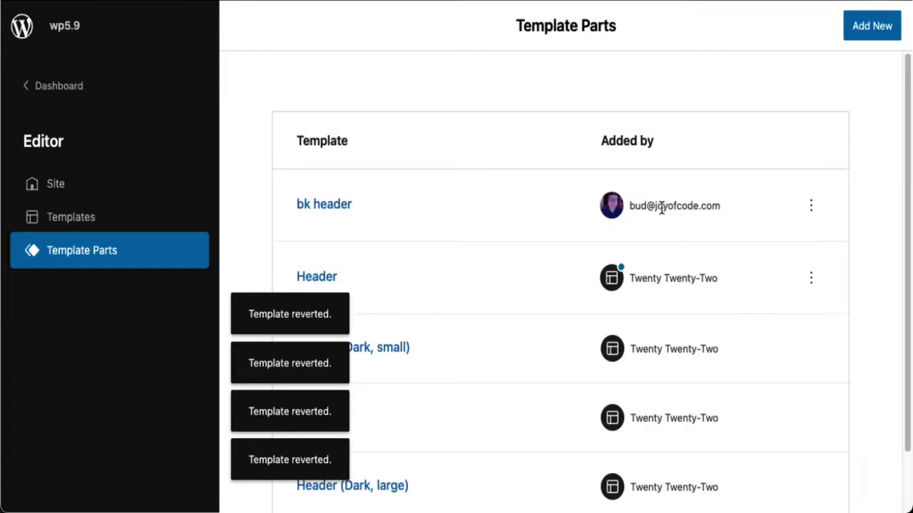
click(811, 207)
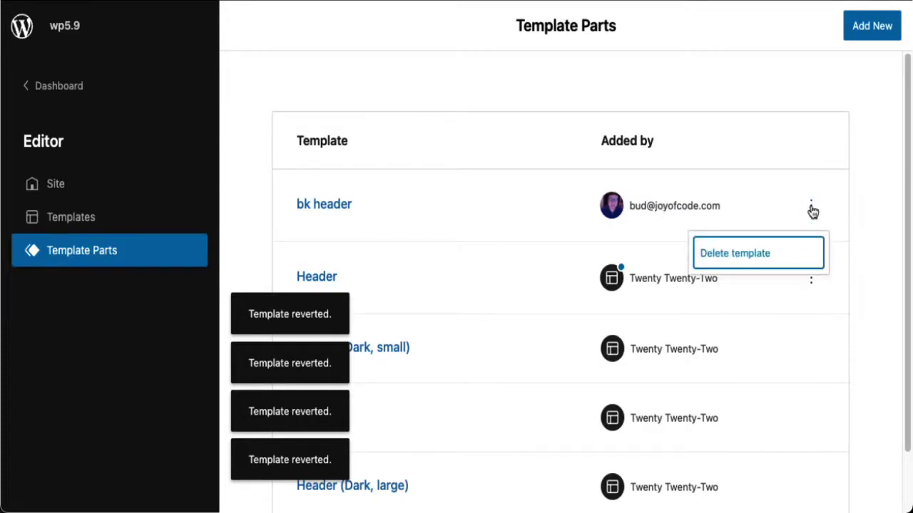
click(782, 255)
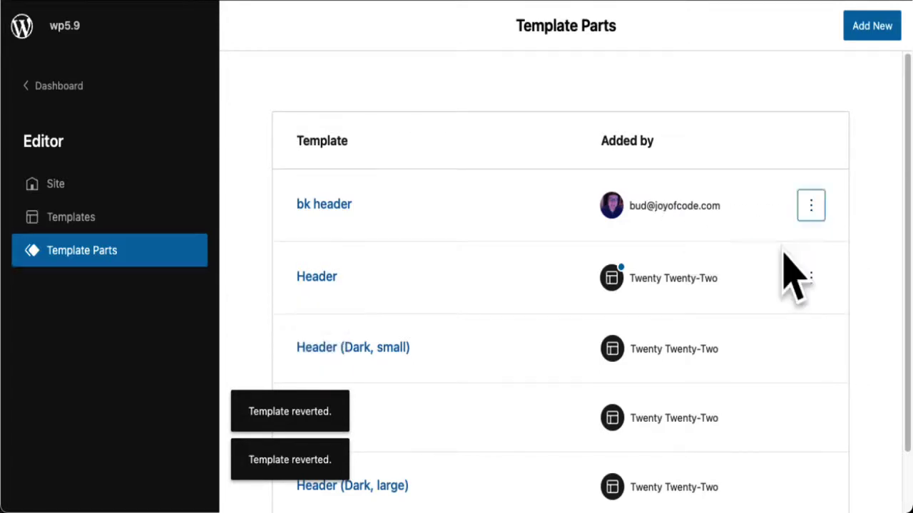